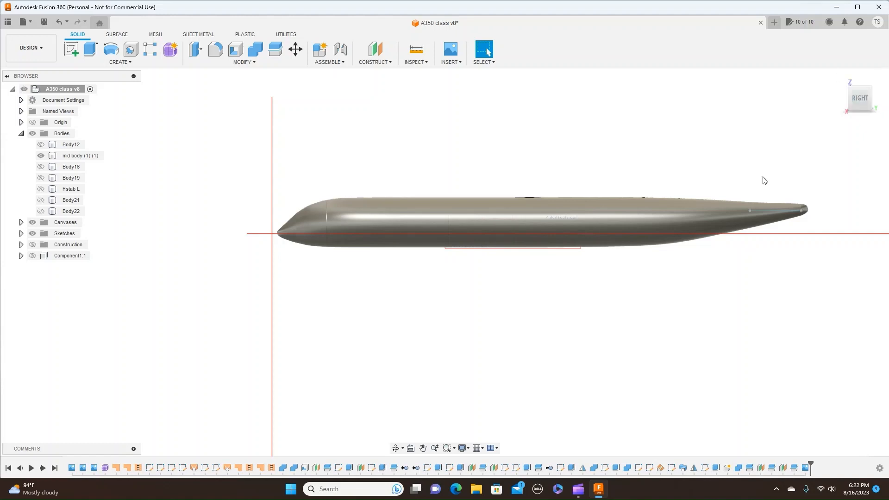
Show the side view canvas and hide the mid body so only the reference drawings remain
{"action": "left_click", "coordinate": [20, 233]}
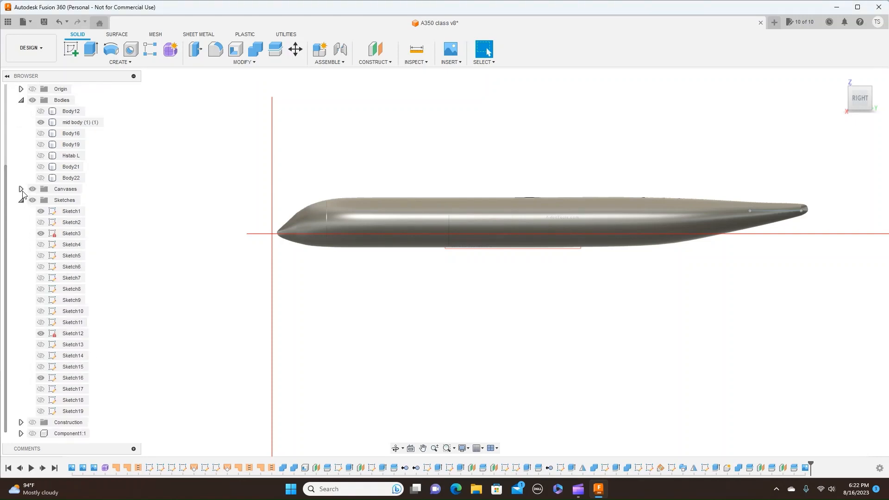
{"action": "left_click", "coordinate": [21, 190]}
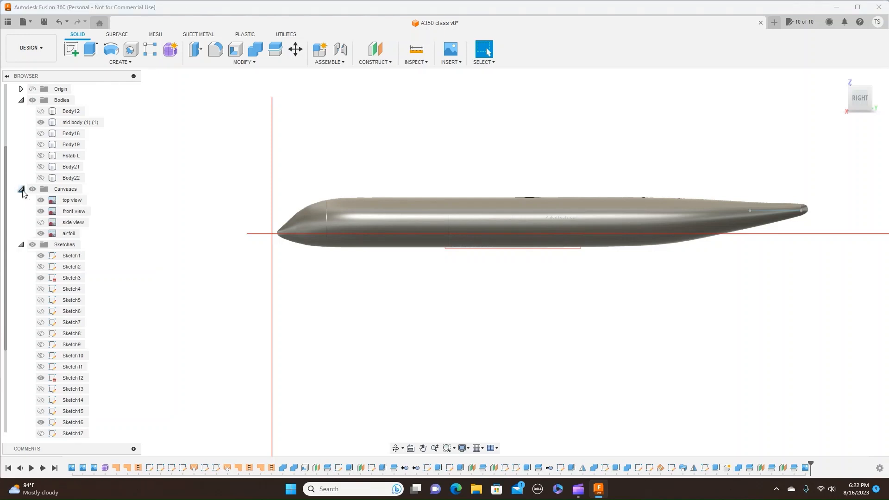
{"action": "left_click", "coordinate": [44, 224]}
{"action": "left_click", "coordinate": [42, 223]}
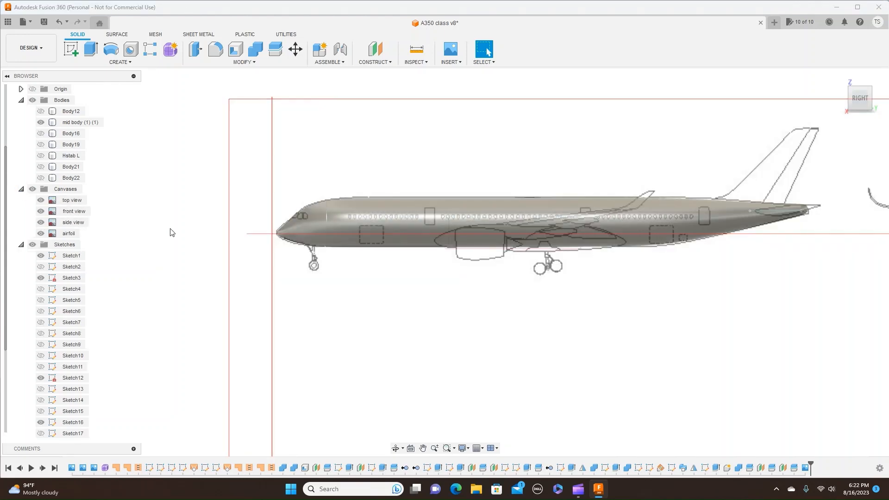
{"action": "left_click", "coordinate": [46, 123]}
{"action": "left_click", "coordinate": [41, 124]}
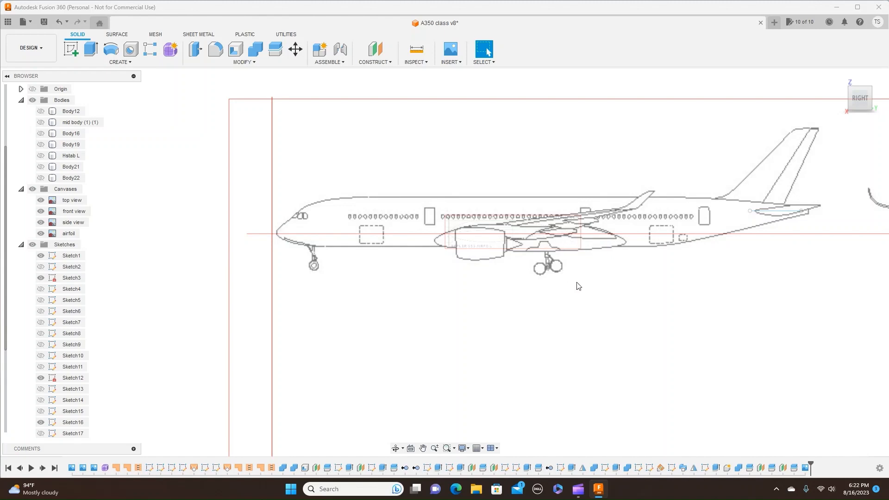
Start a sketch on the YZ plane and draw a horizontal line about 640 mm long along the axis at the wing root
{"action": "left_click", "coordinate": [73, 51]}
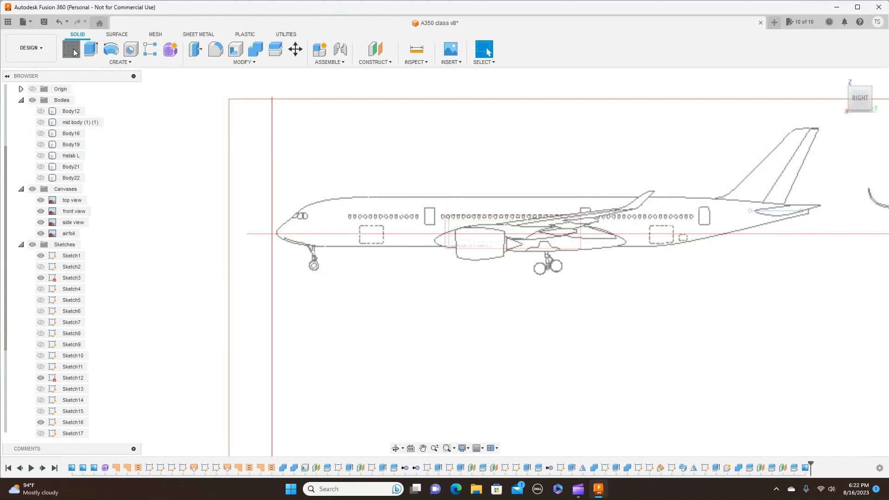
{"action": "left_click", "coordinate": [302, 199]}
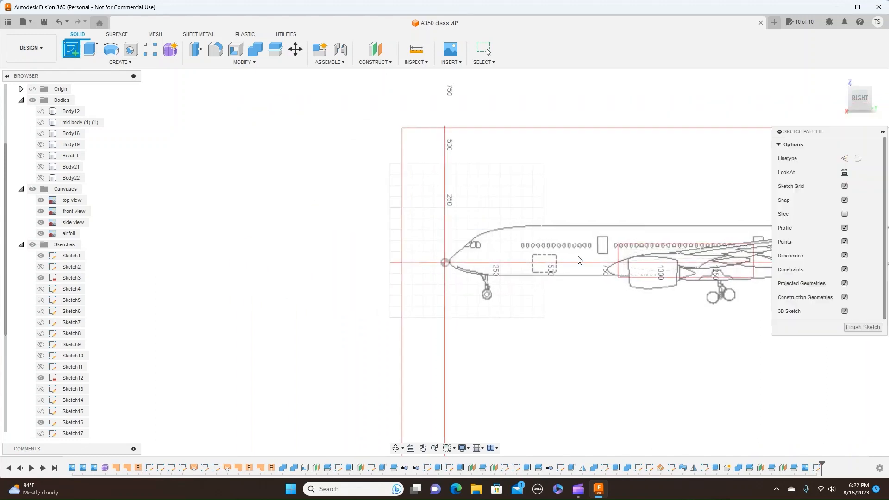
{"action": "scroll", "coordinate": [296, 257], "scroll_direction": "up", "scroll_amount": 5}
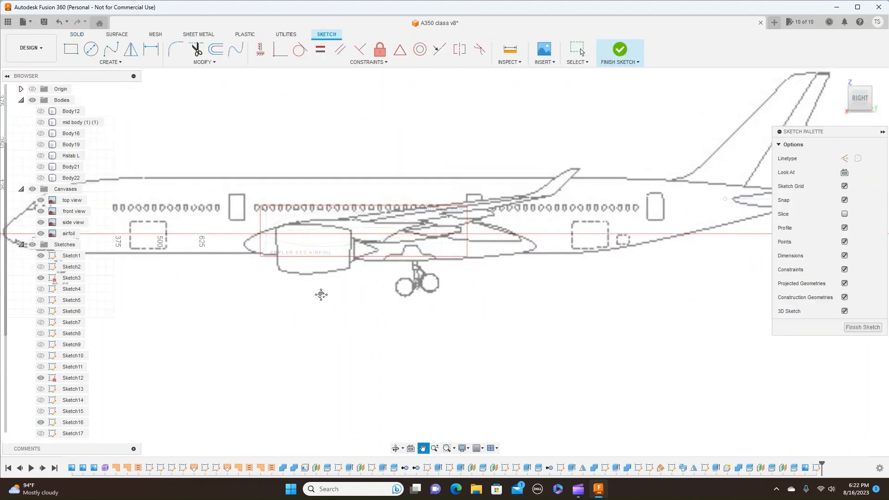
{"action": "scroll", "coordinate": [387, 359], "scroll_direction": "up", "scroll_amount": 1}
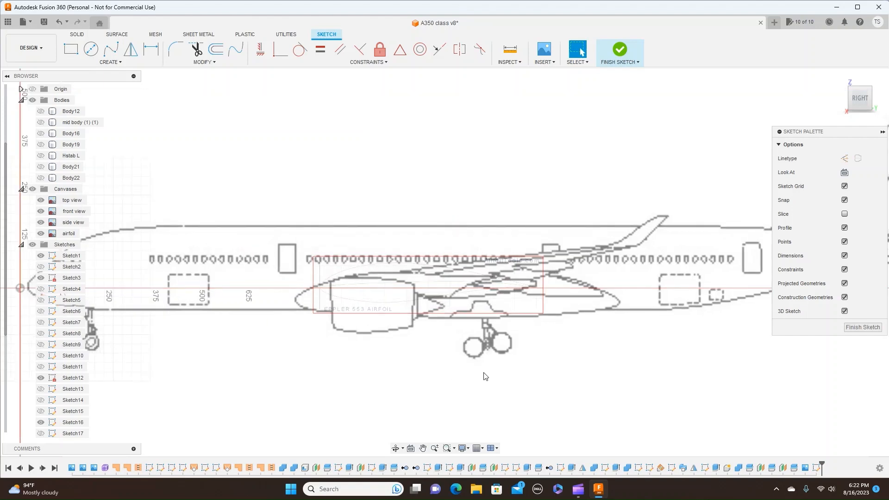
{"action": "key", "text": "l"}
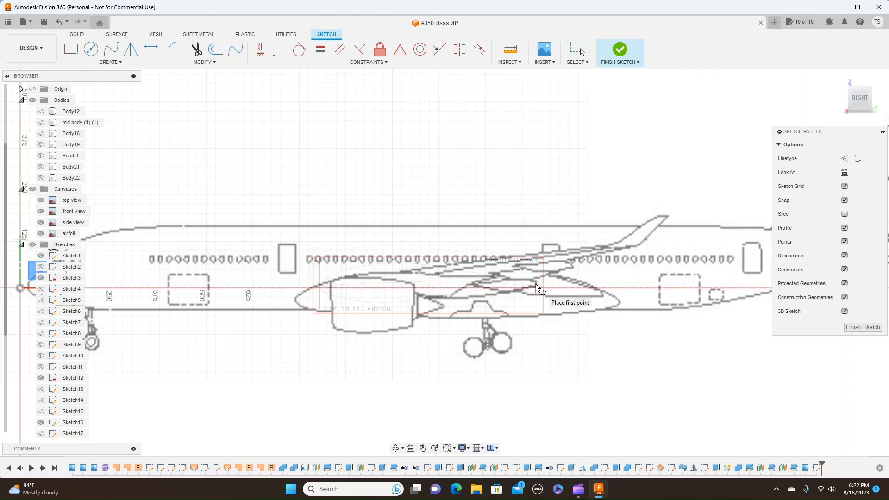
{"action": "left_click", "coordinate": [536, 288]}
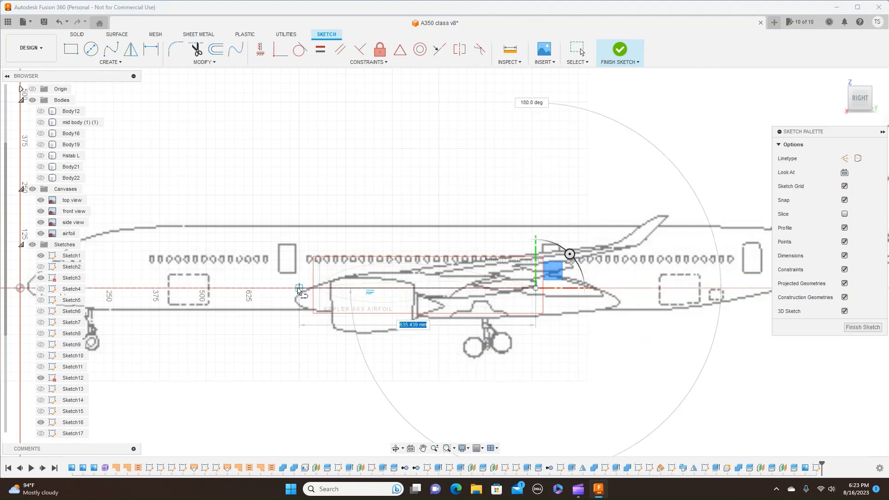
{"action": "left_click", "coordinate": [296, 289]}
{"action": "right_click", "coordinate": [294, 289]}
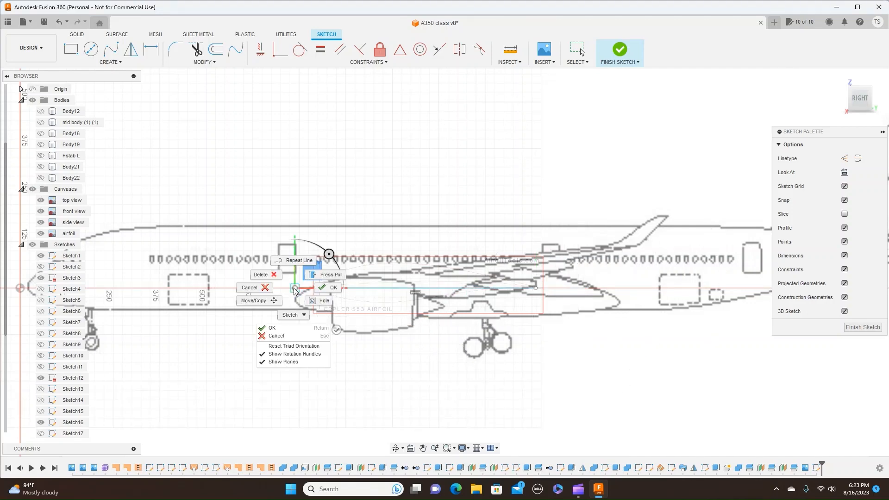
{"action": "left_click", "coordinate": [325, 291]}
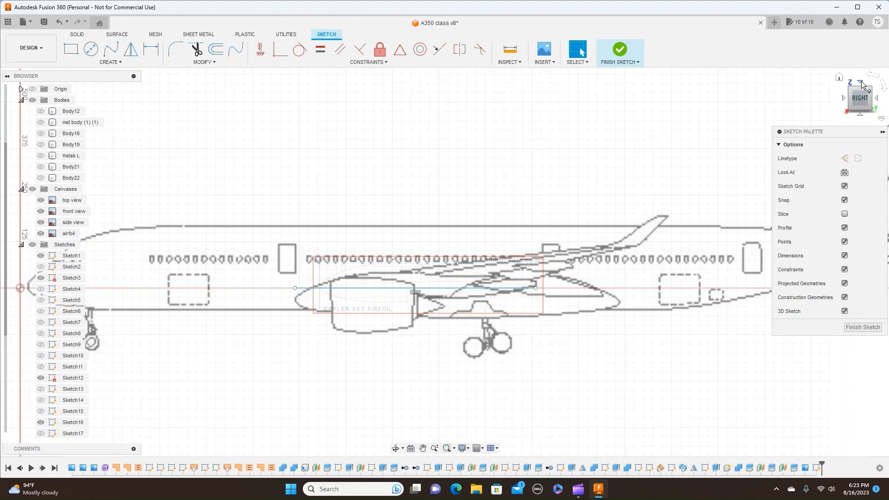
Move the line's rear endpoint to Y 1375 mm and its front endpoint to Y 800 mm, checking against the top view canvas
{"action": "left_click", "coordinate": [862, 83]}
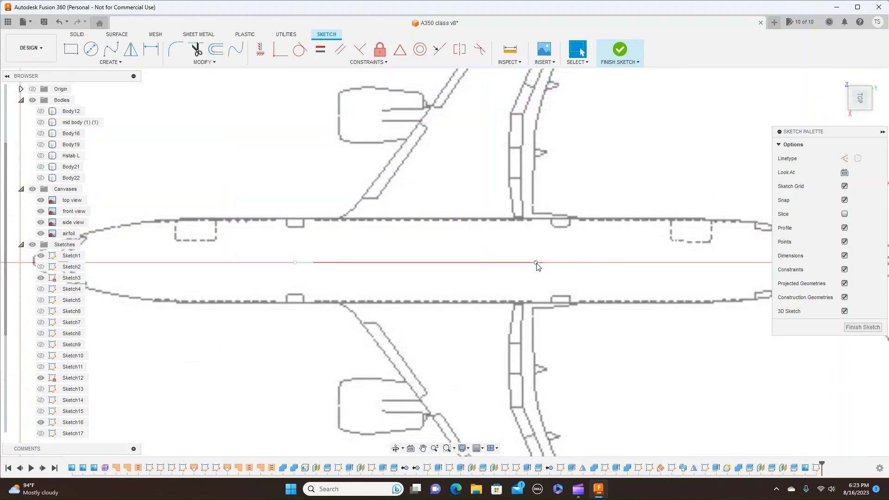
{"action": "left_click_drag", "start_coordinate": [537, 263], "coordinate": [530, 264]}
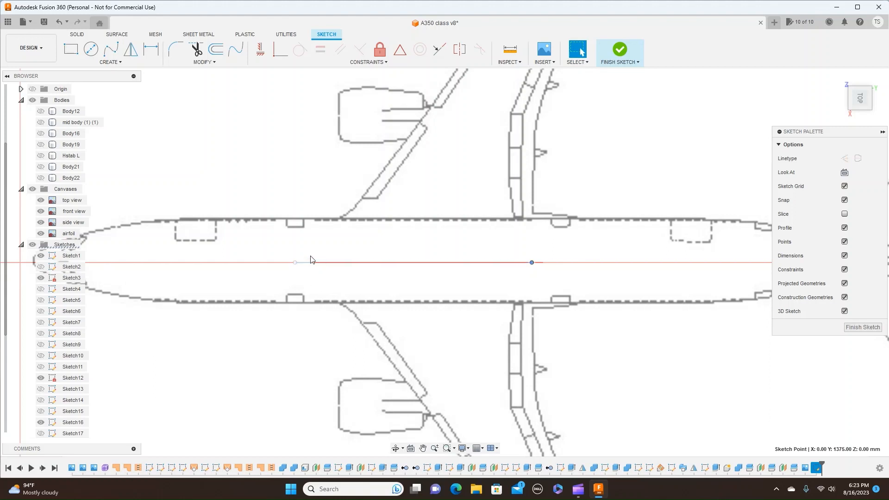
{"action": "left_click_drag", "start_coordinate": [294, 263], "coordinate": [318, 263]}
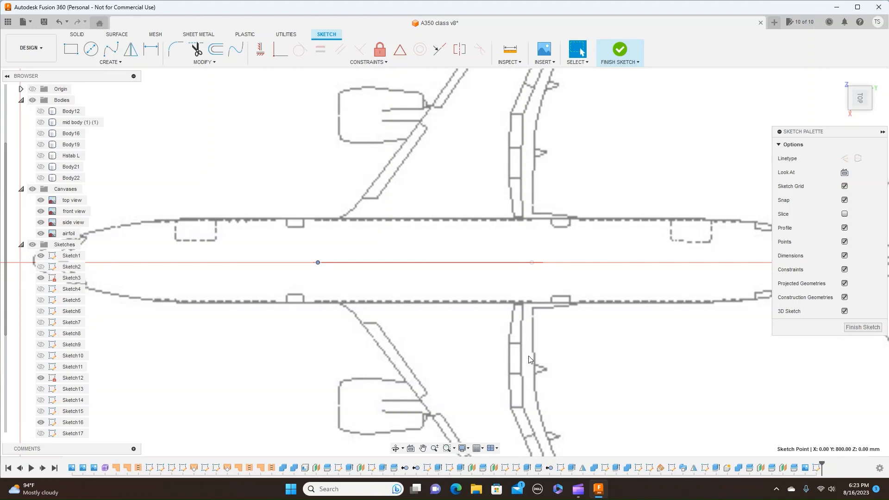
Try to delete the existing airfoil canvas and hide it
{"action": "left_click", "coordinate": [67, 234]}
{"action": "right_click", "coordinate": [62, 235]}
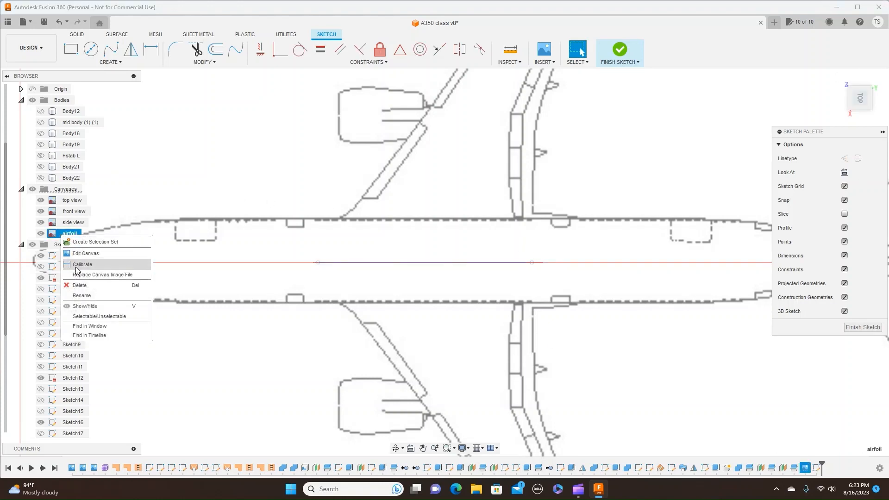
{"action": "left_click", "coordinate": [76, 285]}
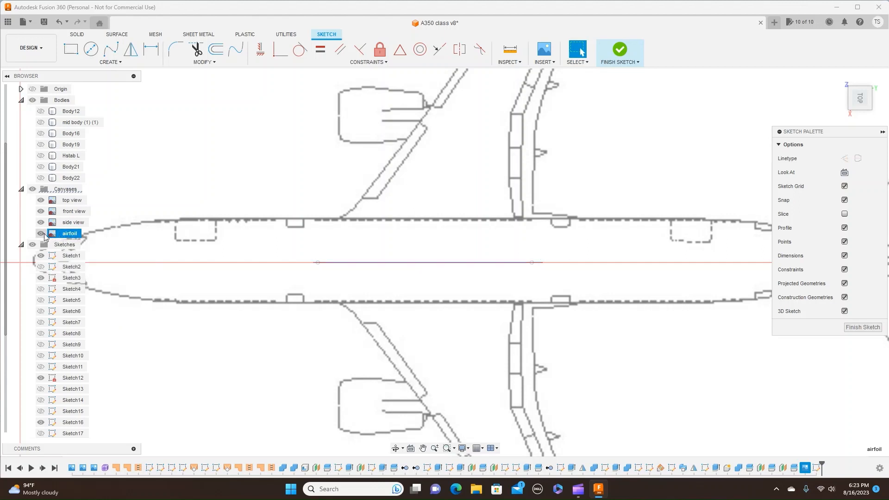
{"action": "left_click", "coordinate": [41, 234]}
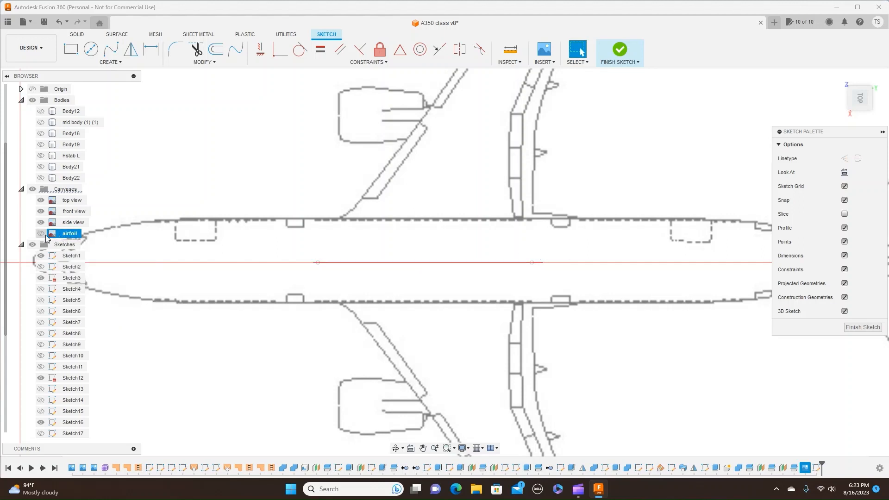
Check the wing root line against the side, top and front view canvases and finish the sketch
{"action": "left_click_drag", "start_coordinate": [856, 113], "coordinate": [860, 70]}
{"action": "left_click", "coordinate": [862, 106]}
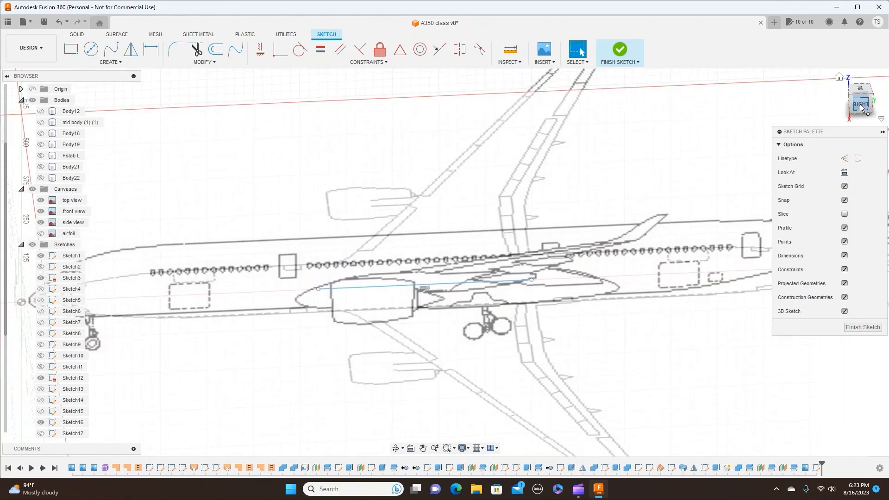
{"action": "left_click_drag", "start_coordinate": [864, 108], "coordinate": [862, 84]}
{"action": "left_click", "coordinate": [862, 85]}
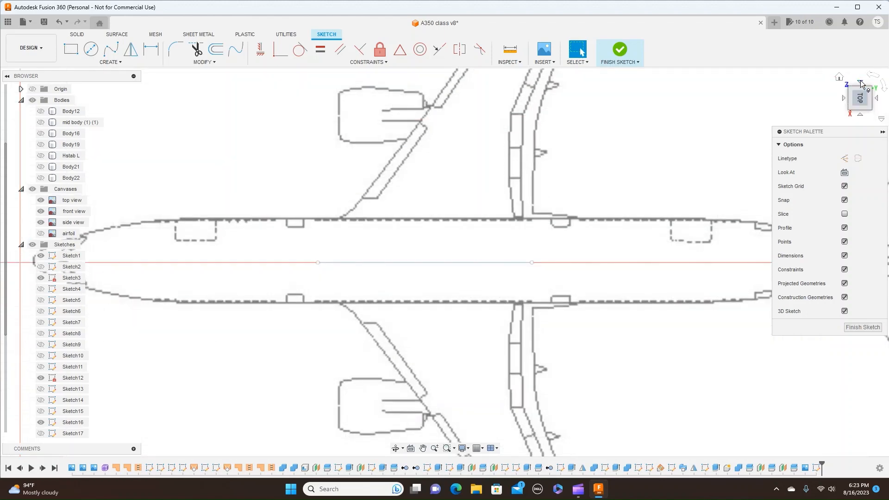
{"action": "left_click", "coordinate": [861, 114]}
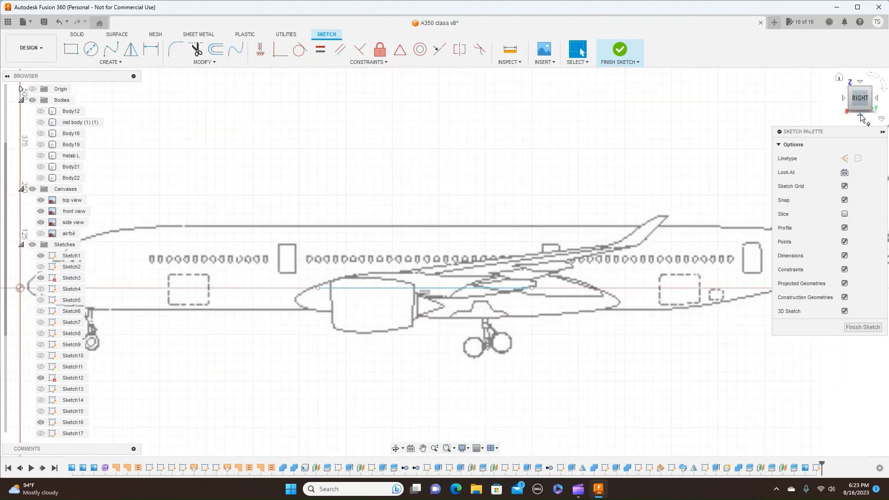
{"action": "left_click", "coordinate": [843, 97]}
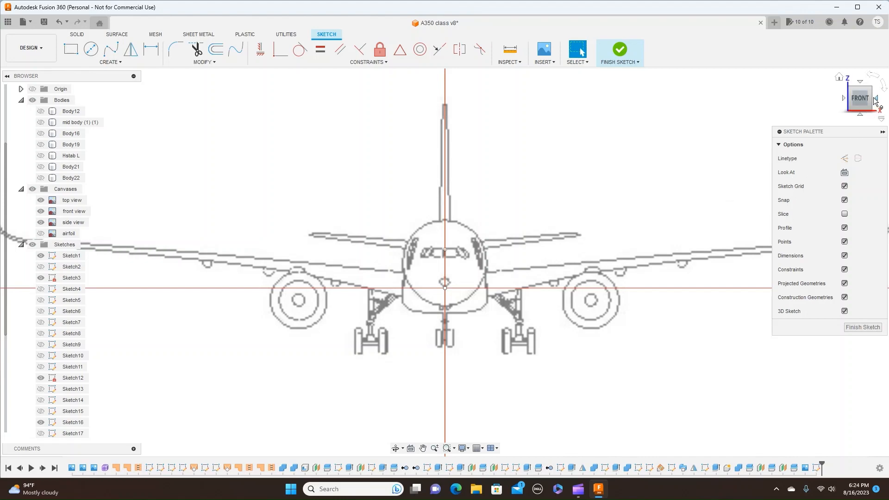
{"action": "left_click_drag", "start_coordinate": [873, 105], "coordinate": [847, 101]}
{"action": "left_click", "coordinate": [638, 62]}
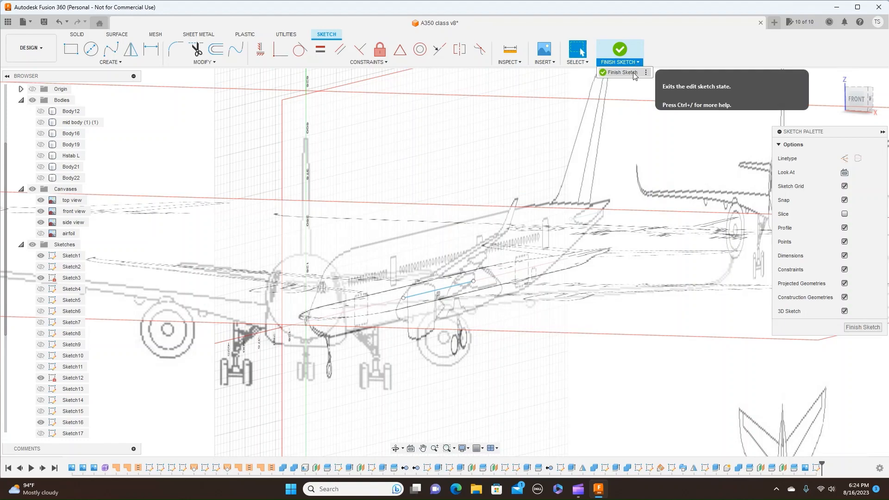
{"action": "left_click", "coordinate": [622, 72]}
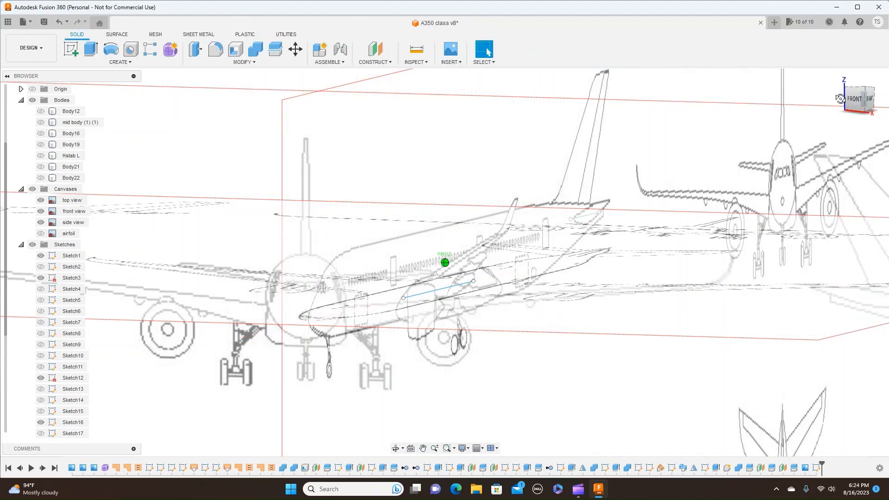
Insert the airfoil PNG from the Downloads folder as a canvas on the YZ plane
{"action": "left_click", "coordinate": [866, 101]}
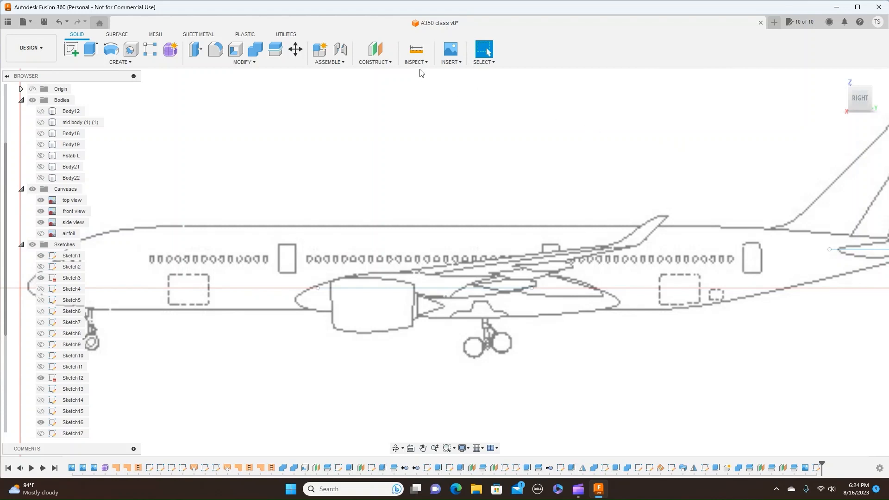
{"action": "left_click", "coordinate": [460, 67]}
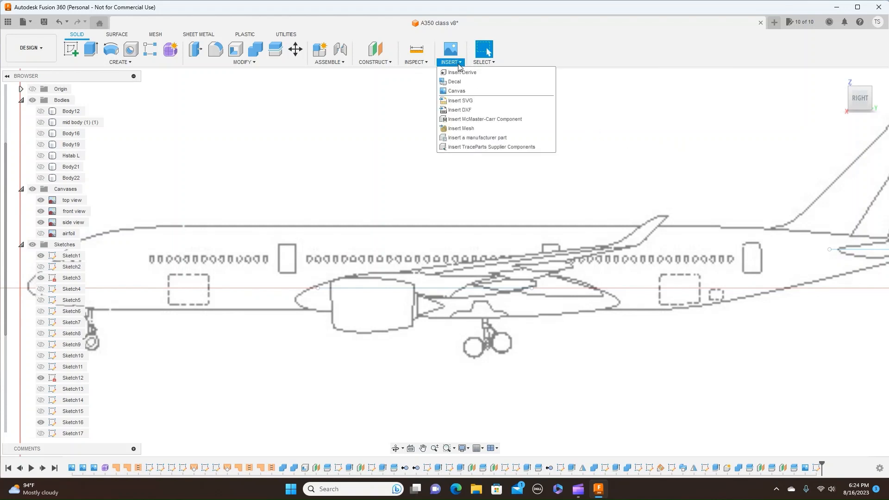
{"action": "left_click", "coordinate": [465, 90]}
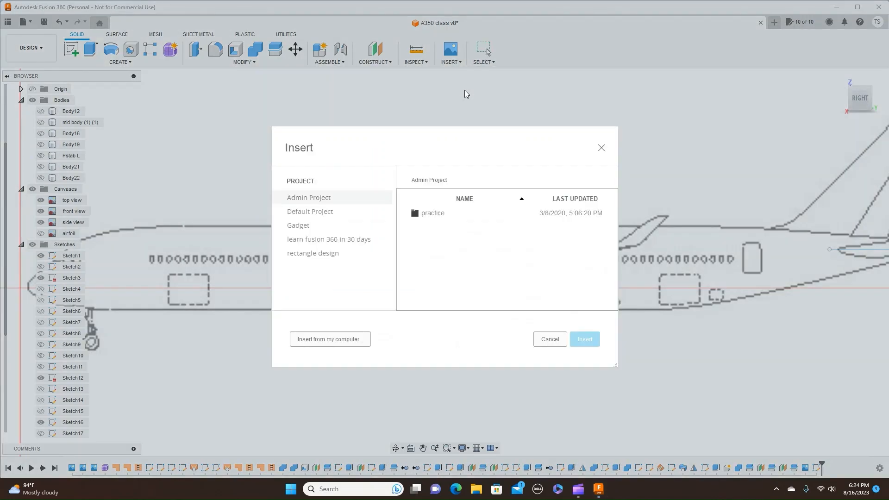
{"action": "left_click", "coordinate": [351, 340]}
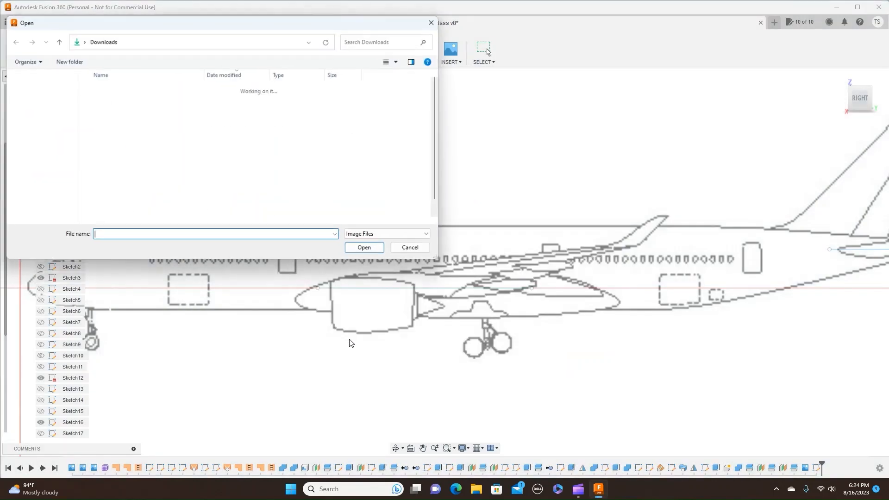
{"action": "left_click", "coordinate": [129, 102]}
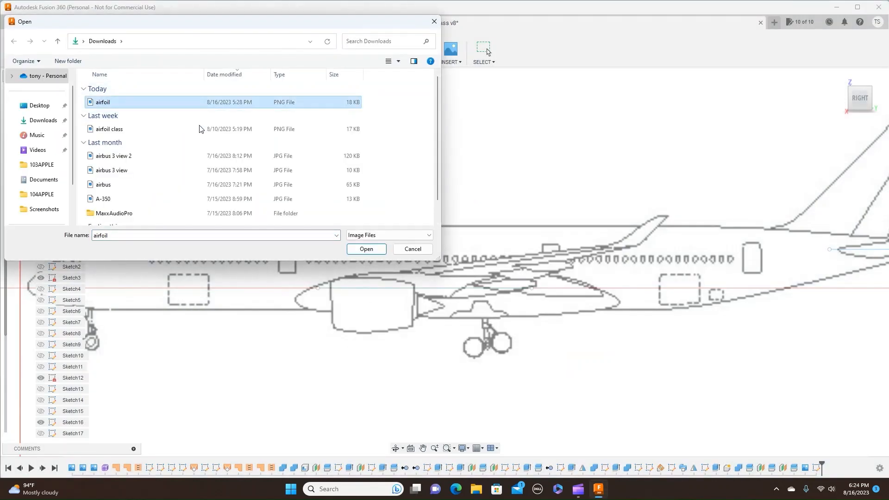
{"action": "left_click", "coordinate": [367, 250]}
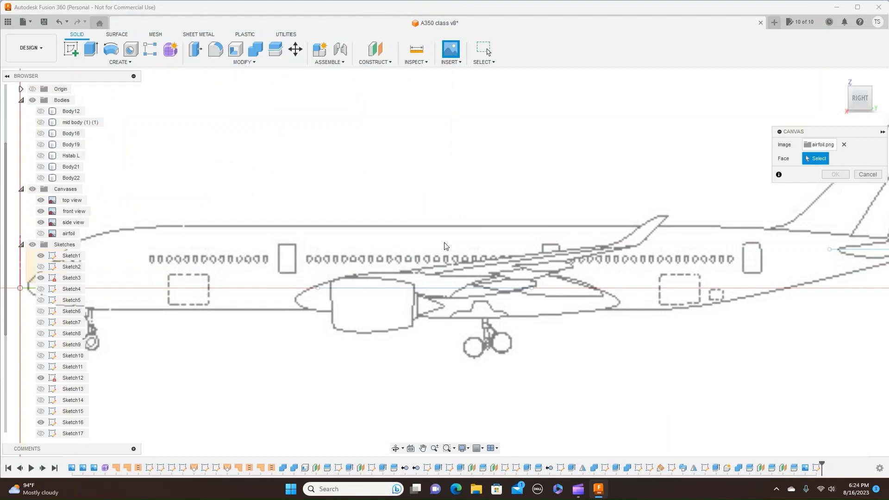
{"action": "scroll", "coordinate": [427, 273], "scroll_direction": "down", "scroll_amount": 2}
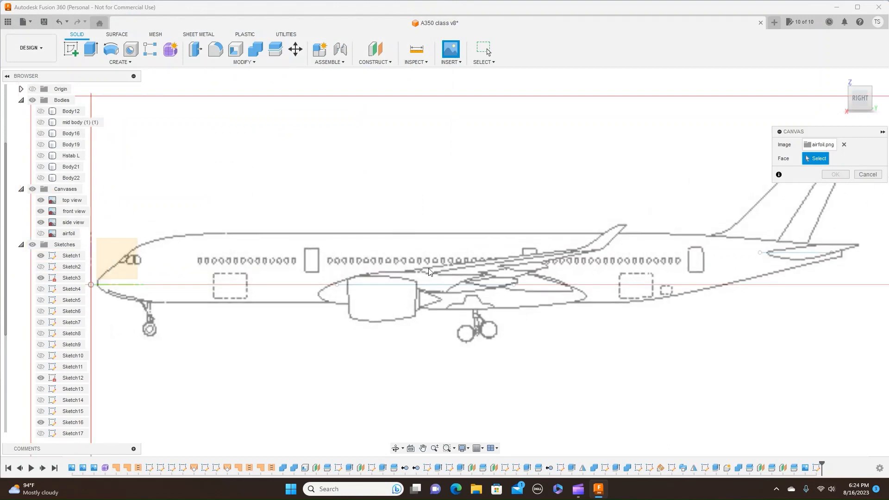
{"action": "left_click", "coordinate": [117, 264]}
{"action": "middle_click_drag", "start_coordinate": [117, 264], "coordinate": [312, 247]}
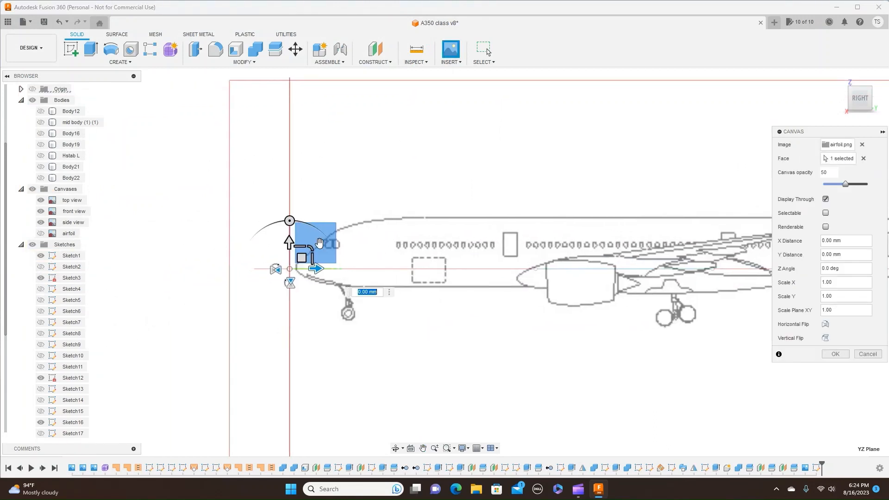
Enlarge the inserted airfoil canvas uniformly to a plane scale of about 50
{"action": "left_click_drag", "start_coordinate": [310, 249], "coordinate": [459, 182]}
{"action": "left_click_drag", "start_coordinate": [310, 248], "coordinate": [462, 175]}
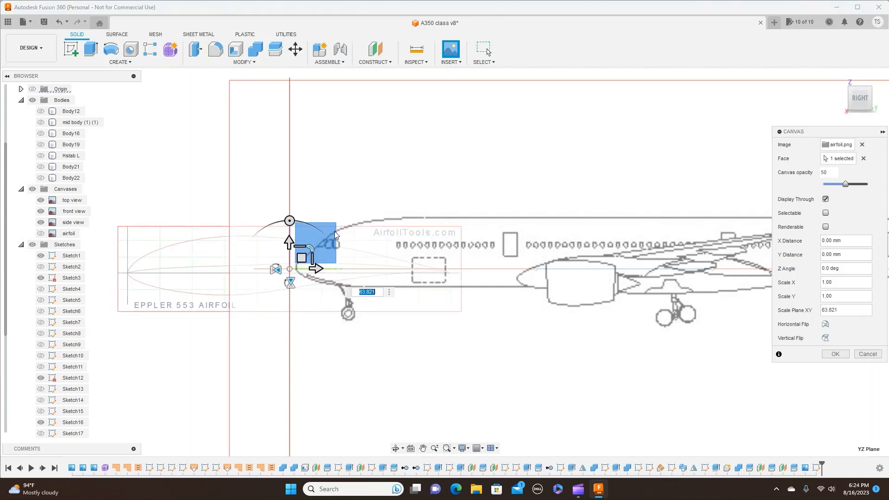
{"action": "left_click_drag", "start_coordinate": [313, 249], "coordinate": [302, 248]}
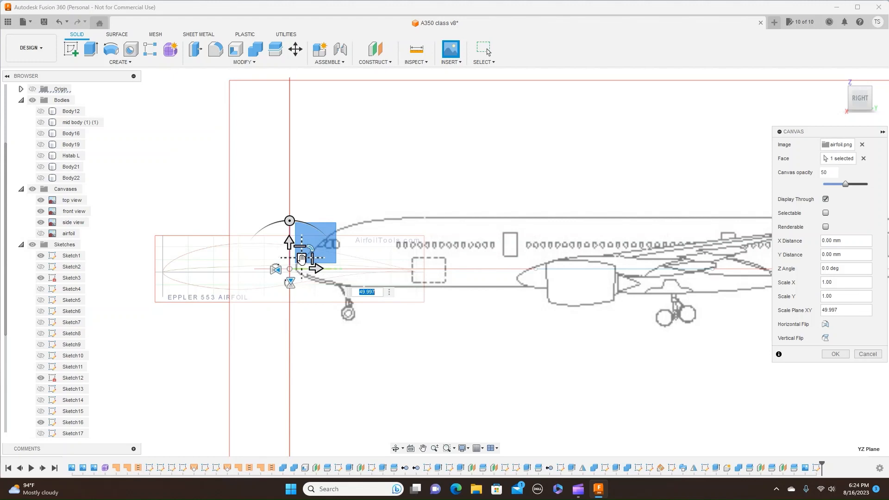
Move the airfoil canvas along the fuselage to the wing area, at about X 1203 mm and Y 4 mm
{"action": "left_click_drag", "start_coordinate": [302, 259], "coordinate": [468, 259]}
{"action": "scroll", "coordinate": [582, 335], "scroll_direction": "down", "scroll_amount": 1}
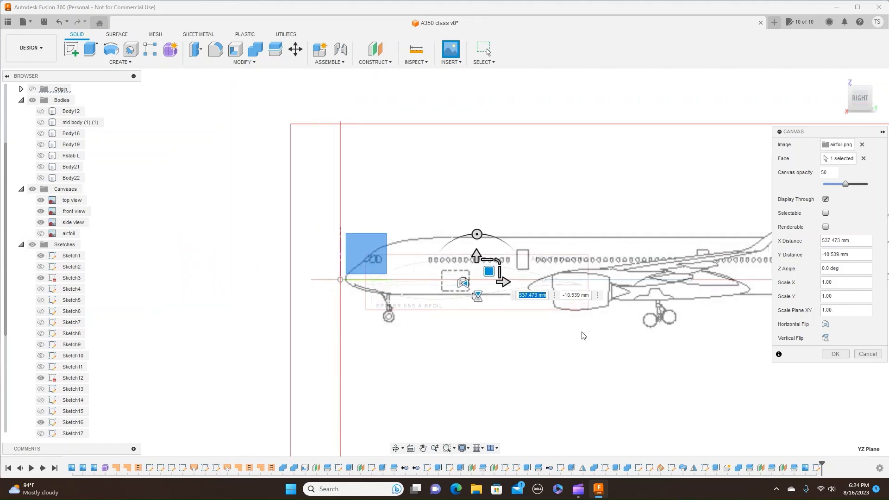
{"action": "scroll", "coordinate": [582, 336], "scroll_direction": "up", "scroll_amount": 3}
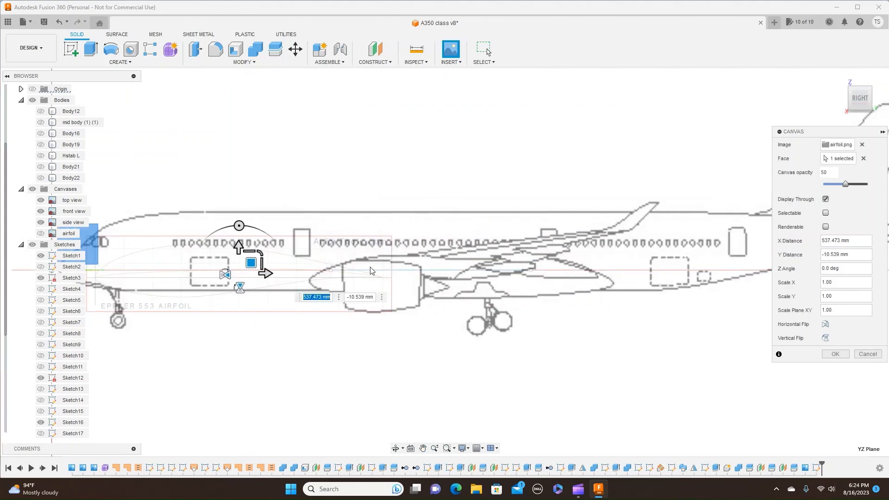
{"action": "left_click_drag", "start_coordinate": [266, 265], "coordinate": [426, 249]}
{"action": "left_click_drag", "start_coordinate": [437, 249], "coordinate": [483, 261]}
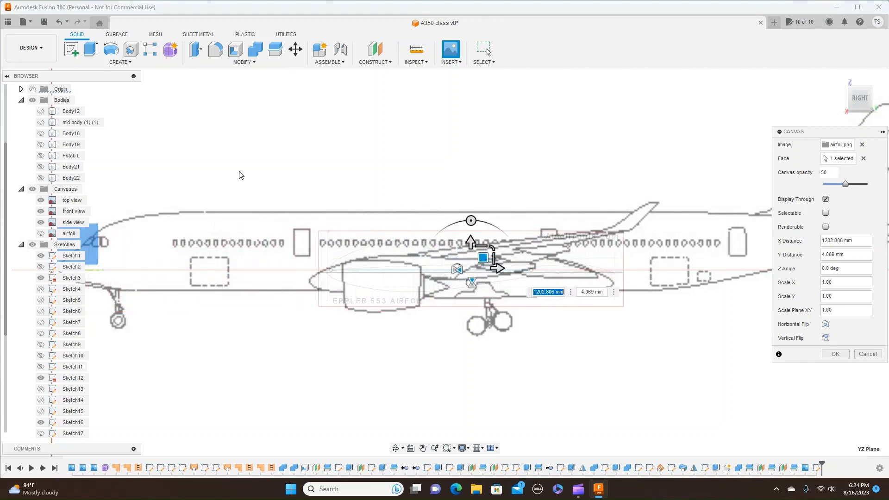
Hide the side view canvas, then shrink and shift the airfoil canvas to match the wing root line's endpoints and accept it
{"action": "left_click", "coordinate": [42, 222]}
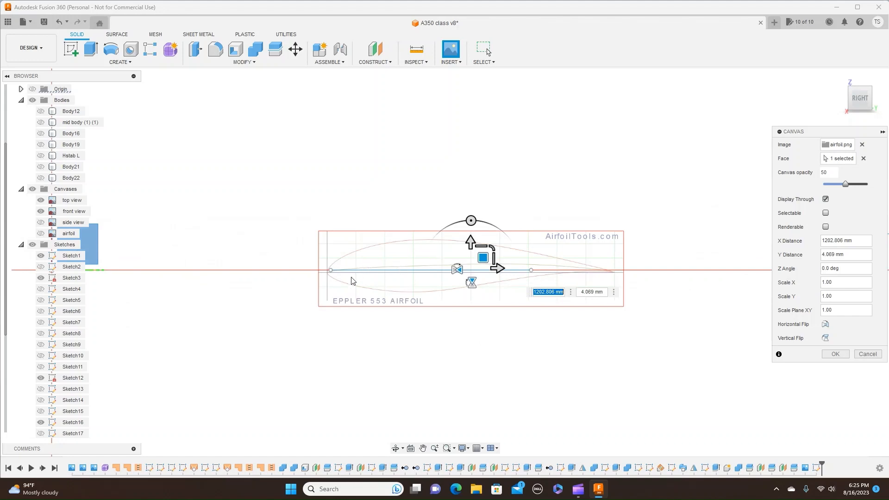
{"action": "left_click_drag", "start_coordinate": [483, 257], "coordinate": [489, 238]}
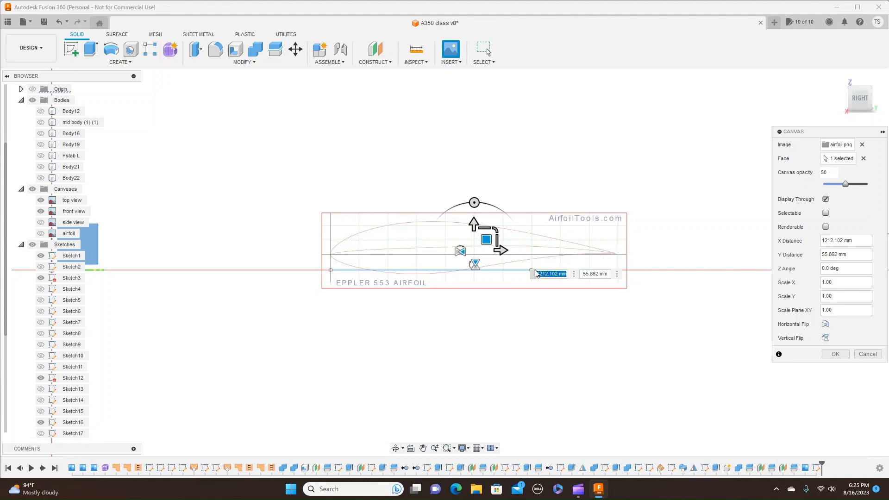
{"action": "mouse_move", "coordinate": [497, 231]}
{"action": "type", "text": "0.892"}
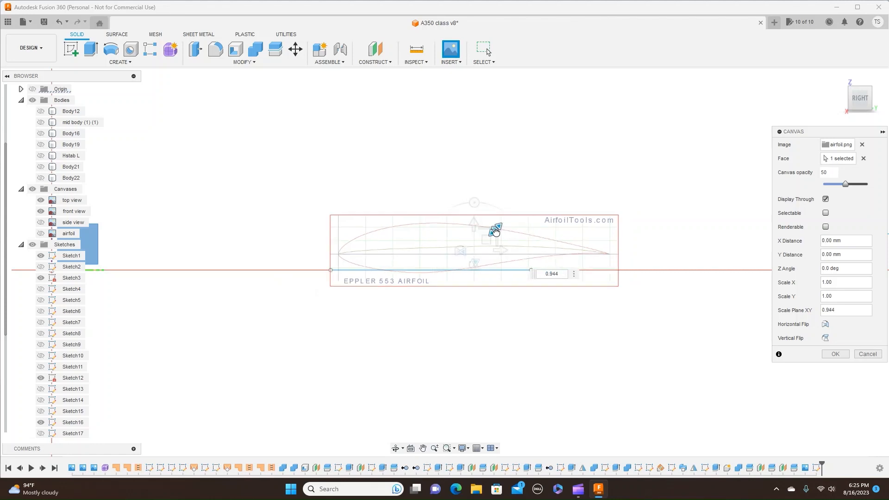
{"action": "left_click_drag", "start_coordinate": [494, 233], "coordinate": [443, 255]}
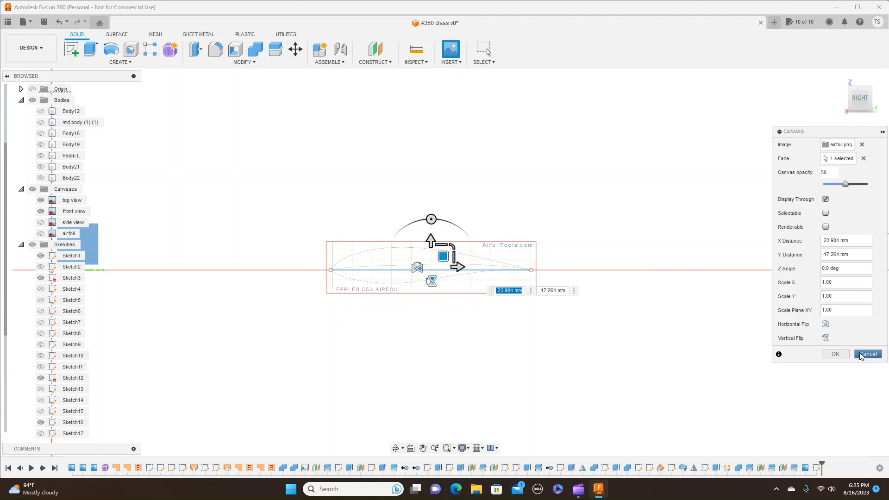
{"action": "left_click", "coordinate": [834, 354]}
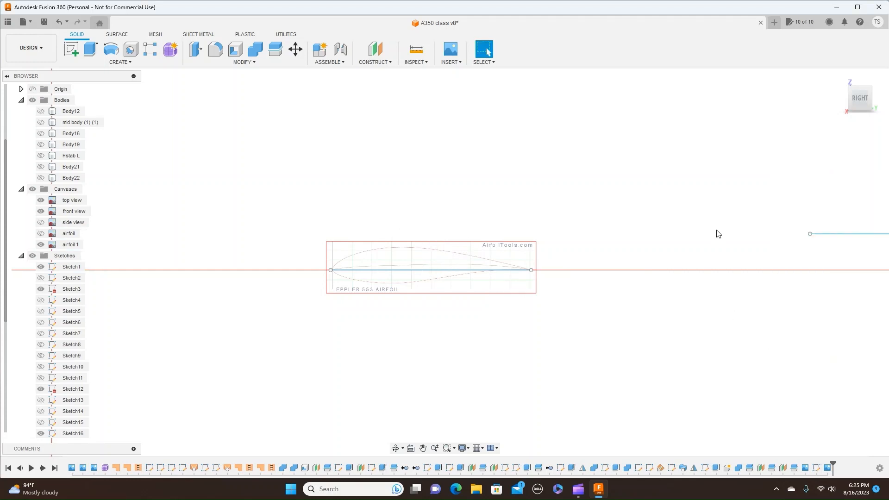
Start a new sketch on the YZ plane for tracing the airfoil canvas
{"action": "scroll", "coordinate": [676, 235], "scroll_direction": "up", "scroll_amount": 3}
{"action": "middle_click_drag", "start_coordinate": [645, 308], "coordinate": [732, 248]}
{"action": "scroll", "coordinate": [739, 246], "scroll_direction": "up", "scroll_amount": 2}
{"action": "middle_click_drag", "start_coordinate": [646, 265], "coordinate": [731, 297]}
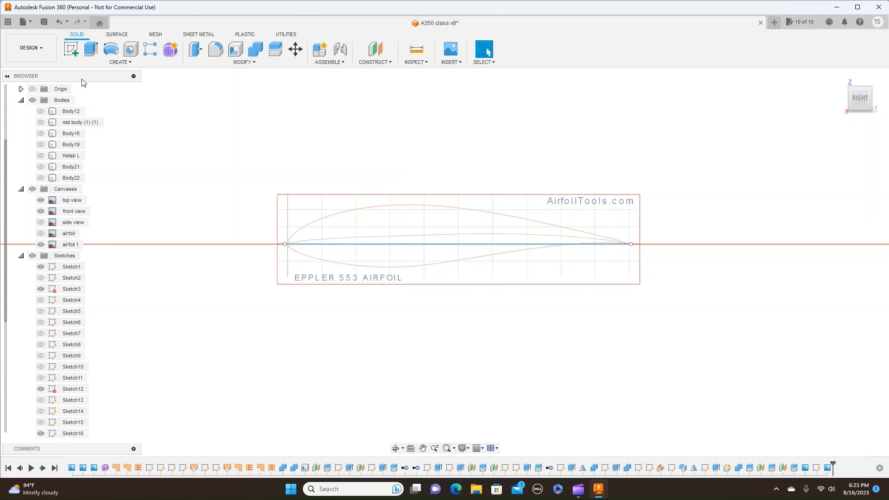
{"action": "left_click", "coordinate": [68, 52]}
{"action": "left_click", "coordinate": [153, 182]}
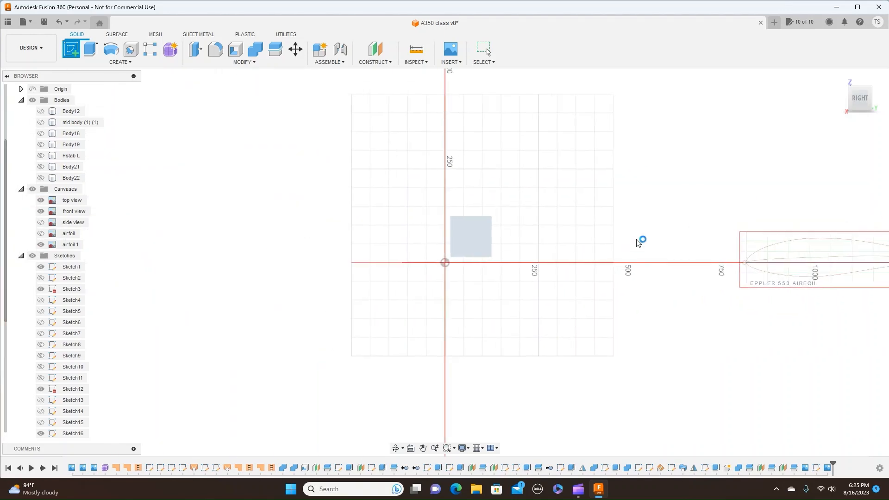
{"action": "middle_click_drag", "start_coordinate": [671, 208], "coordinate": [234, 238]}
{"action": "scroll", "coordinate": [557, 276], "scroll_direction": "up", "scroll_amount": 4}
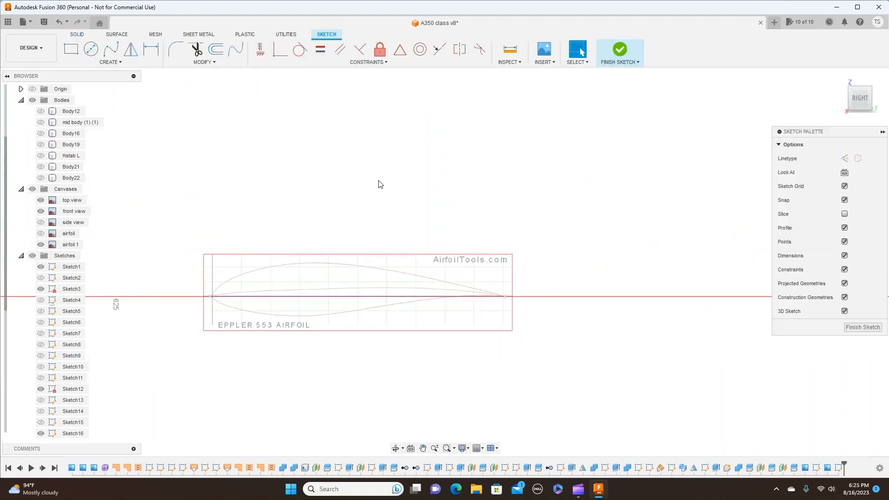
{"action": "middle_click_drag", "start_coordinate": [379, 184], "coordinate": [522, 198]}
{"action": "scroll", "coordinate": [465, 182], "scroll_direction": "up", "scroll_amount": 2}
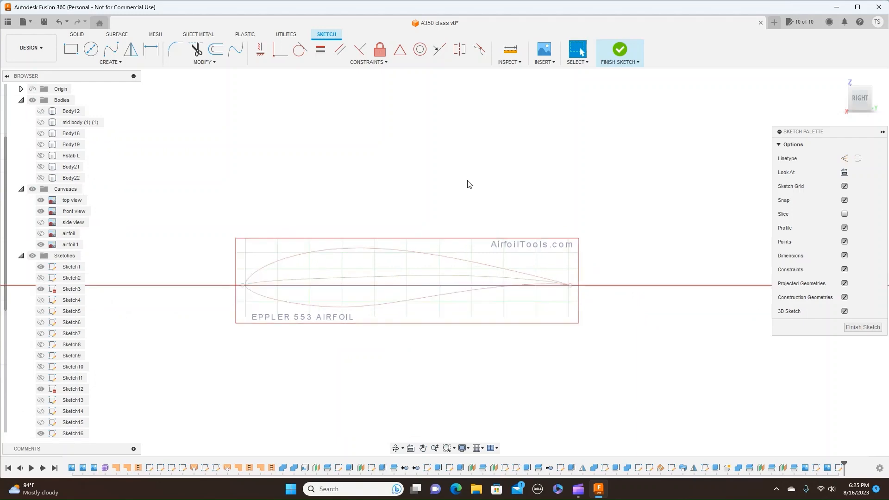
{"action": "left_click", "coordinate": [116, 52]}
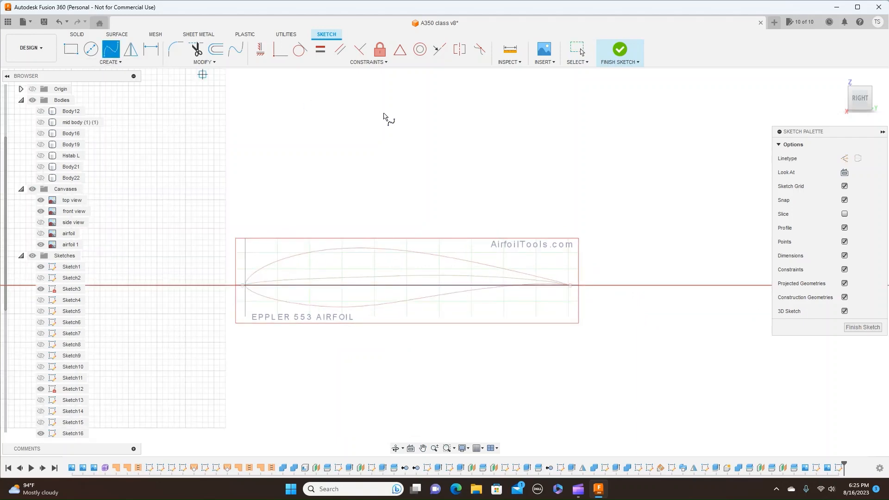
{"action": "scroll", "coordinate": [387, 116], "scroll_direction": "up", "scroll_amount": 3}
{"action": "scroll", "coordinate": [418, 135], "scroll_direction": "down", "scroll_amount": 1}
{"action": "scroll", "coordinate": [419, 184], "scroll_direction": "up", "scroll_amount": 1}
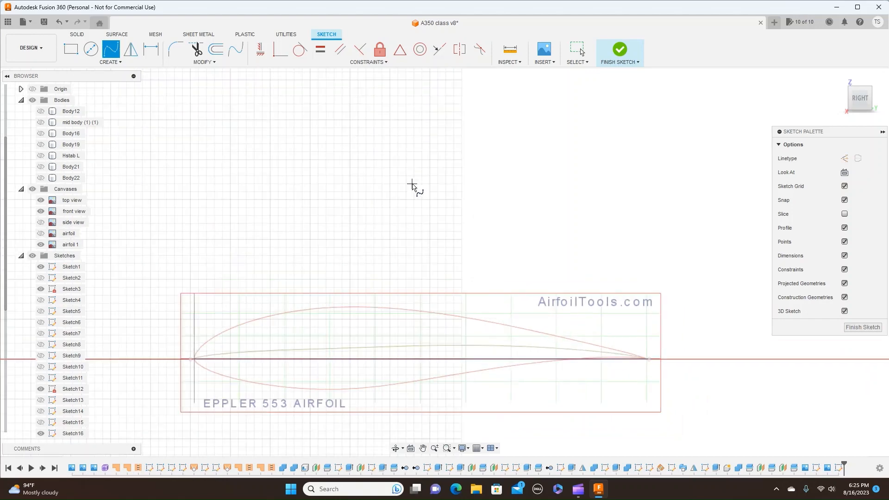
{"action": "middle_click_drag", "start_coordinate": [407, 252], "coordinate": [445, 170]}
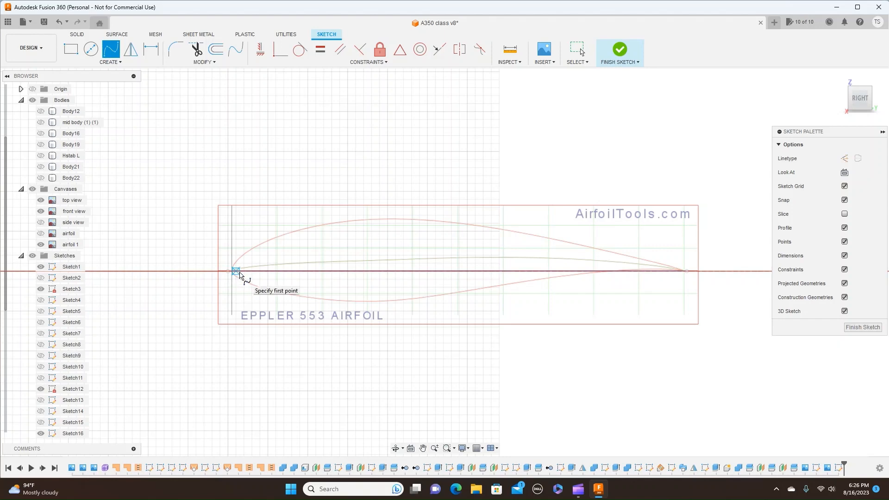
{"action": "right_click", "coordinate": [240, 274]}
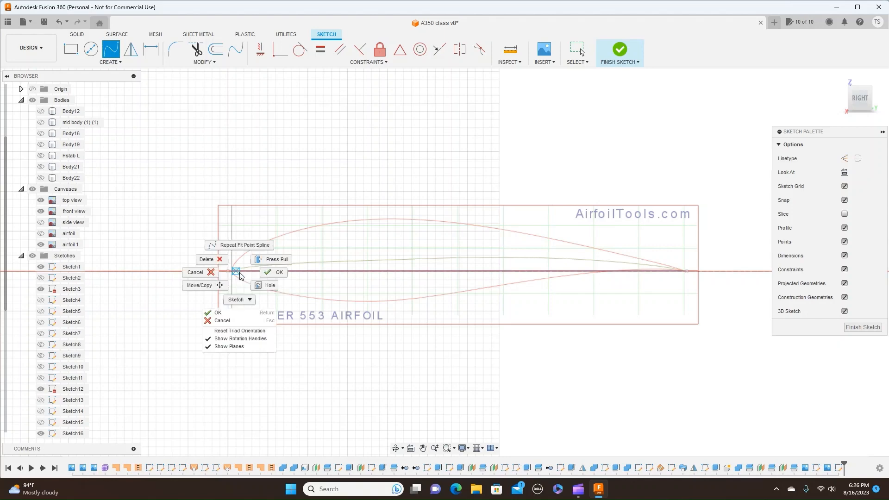
{"action": "left_click", "coordinate": [273, 262]}
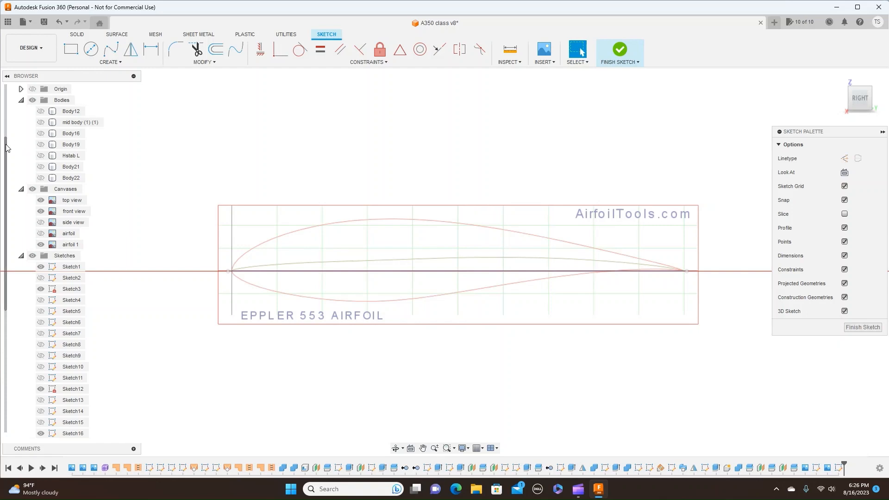
Toggle the origin's visibility and check the wing root line against the airfoil canvas in the right view
{"action": "scroll", "coordinate": [8, 148], "scroll_direction": "up", "scroll_amount": 3}
{"action": "left_click", "coordinate": [35, 122]}
{"action": "left_click", "coordinate": [34, 121]}
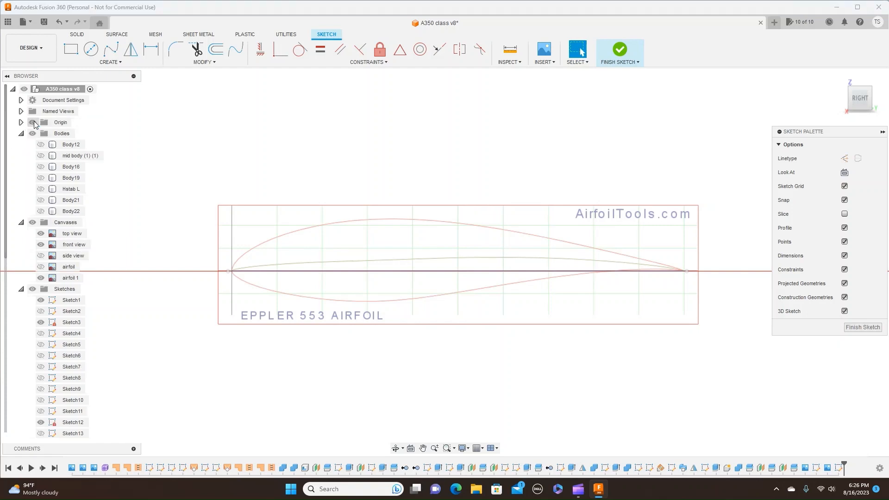
{"action": "mouse_move", "coordinate": [857, 99]}
{"action": "left_mouse_down"}
{"action": "mouse_move", "coordinate": [873, 98]}
{"action": "mouse_move", "coordinate": [861, 104]}
{"action": "left_mouse_up"}
{"action": "left_click", "coordinate": [861, 105]}
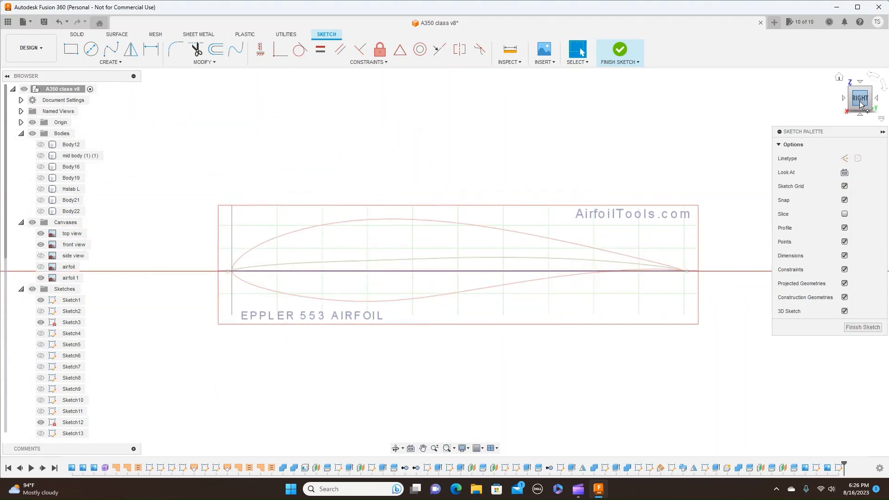
{"action": "scroll", "coordinate": [405, 193], "scroll_direction": "up", "scroll_amount": 2}
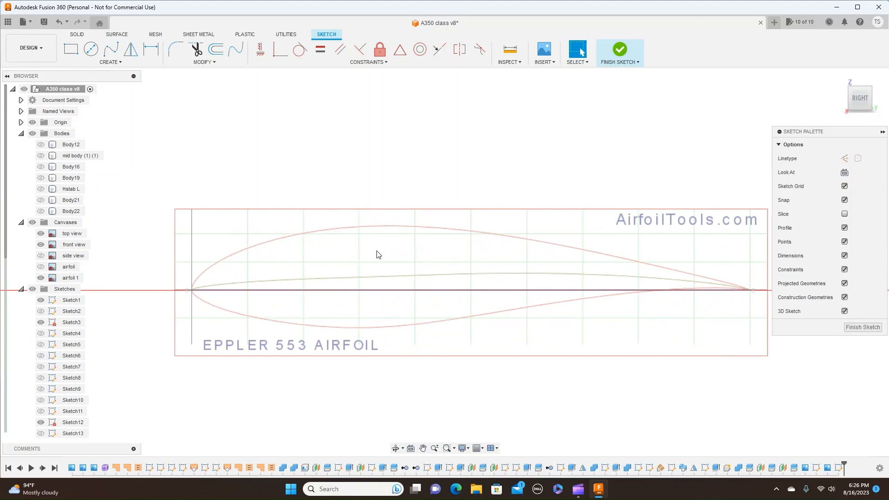
{"action": "left_click", "coordinate": [250, 291]}
{"action": "scroll", "coordinate": [241, 294], "scroll_direction": "down", "scroll_amount": 1}
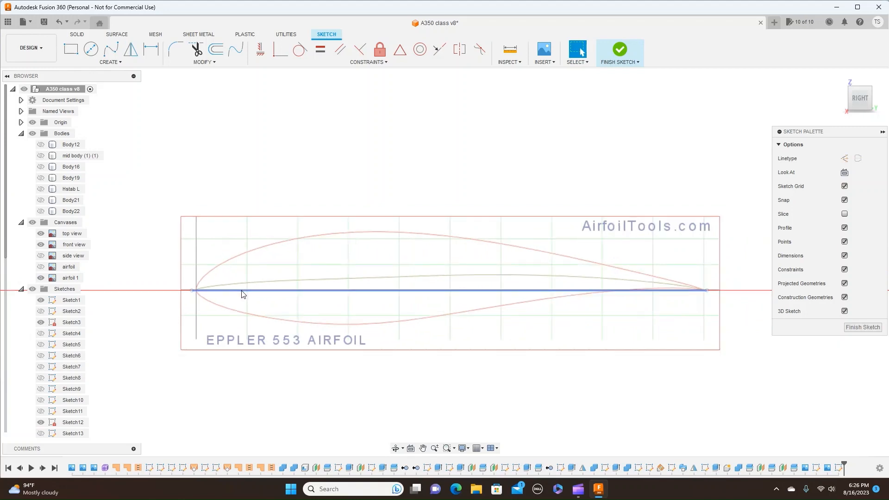
Trace the airfoil's upper surface with a seven-point fit point spline from the leading edge to the root line's rear endpoint
{"action": "left_click", "coordinate": [110, 49]}
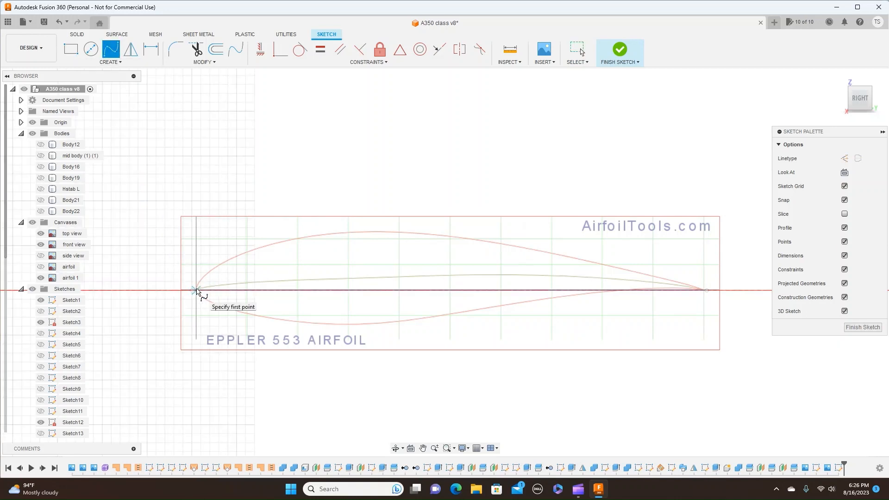
{"action": "left_click", "coordinate": [196, 290]}
{"action": "left_click", "coordinate": [204, 276]}
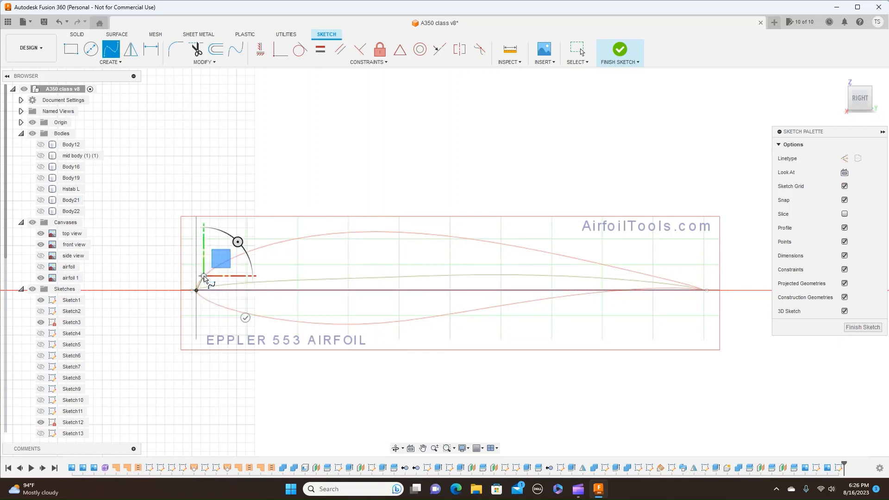
{"action": "left_click", "coordinate": [236, 254]}
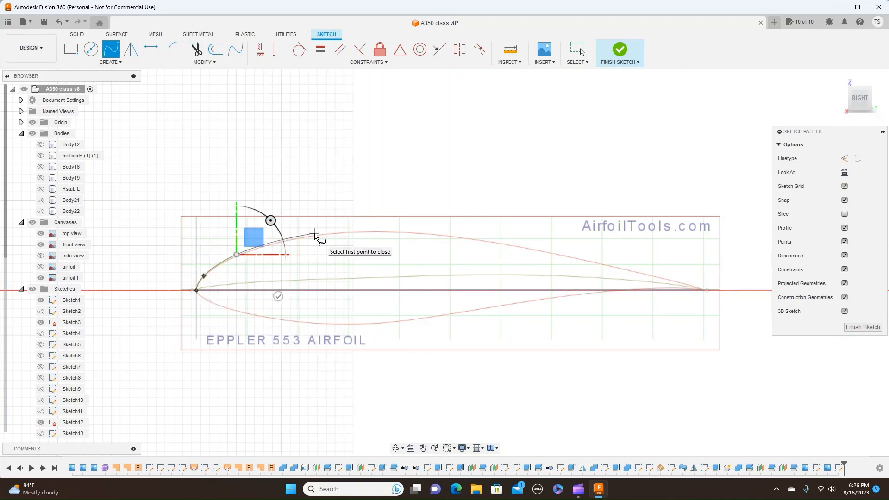
{"action": "left_click", "coordinate": [316, 236]}
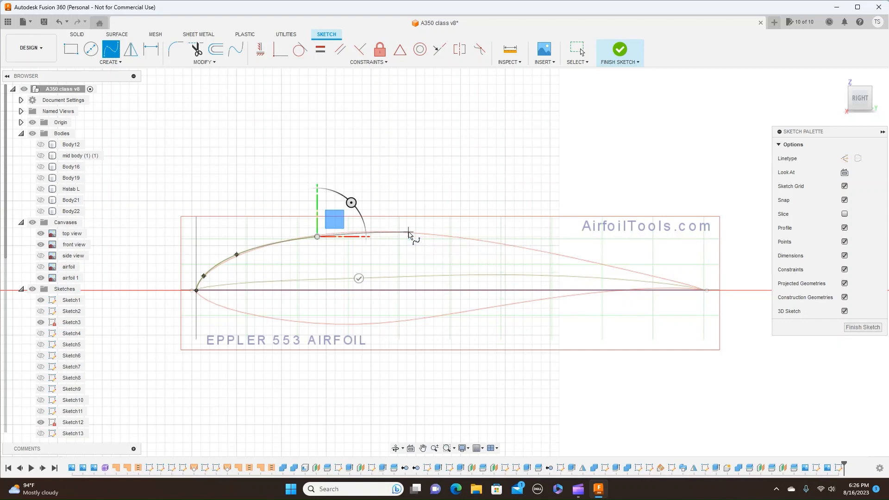
{"action": "left_click", "coordinate": [408, 231]}
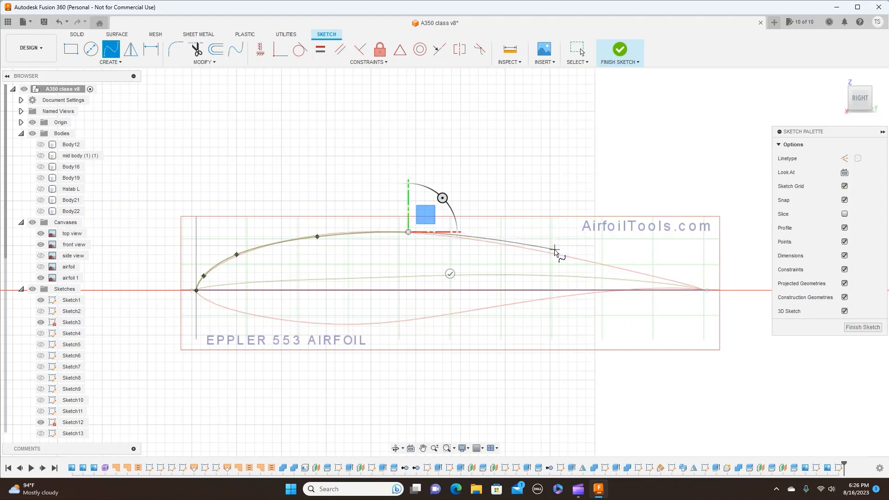
{"action": "left_click", "coordinate": [554, 253]}
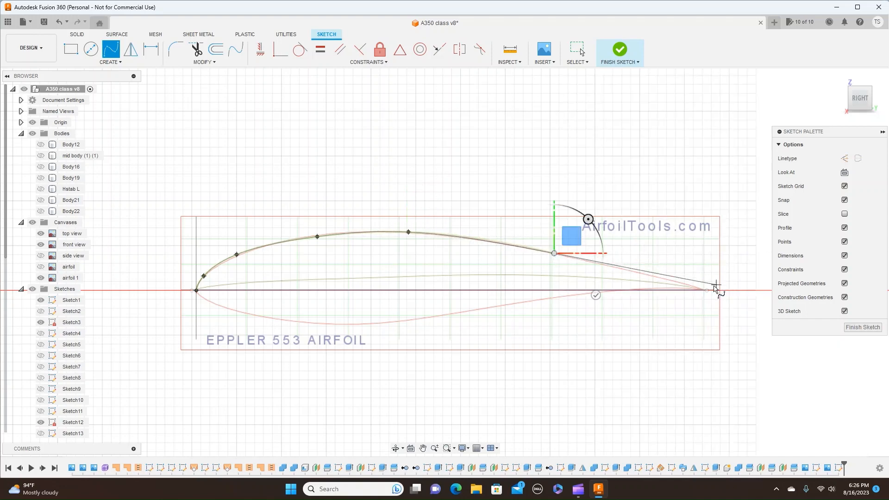
{"action": "left_click", "coordinate": [707, 291]}
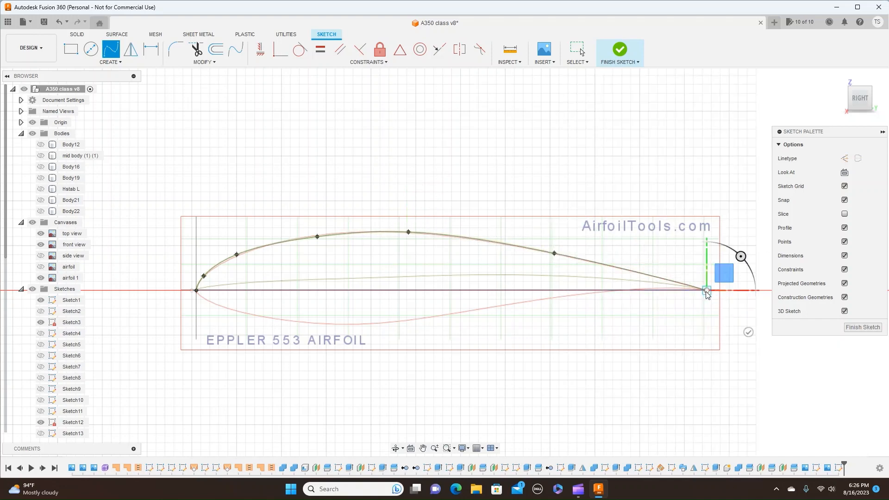
{"action": "right_click", "coordinate": [707, 294]}
{"action": "left_click", "coordinate": [732, 294]}
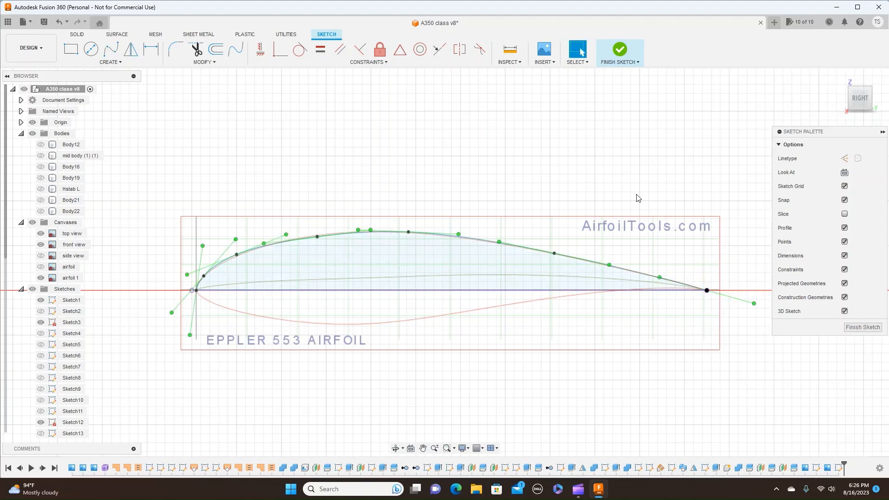
Trace the airfoil's lower surface with a seven-point fit point spline from the leading edge to the root line's rear endpoint
{"action": "left_click", "coordinate": [111, 48]}
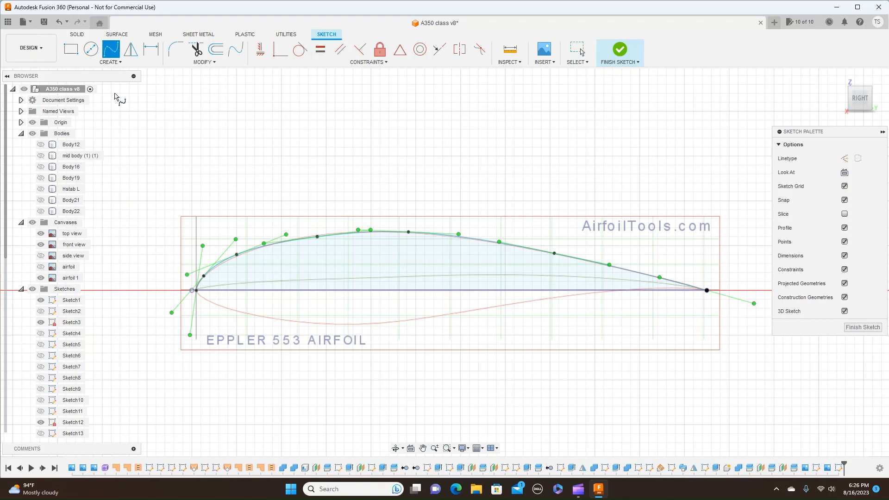
{"action": "left_click", "coordinate": [196, 291]}
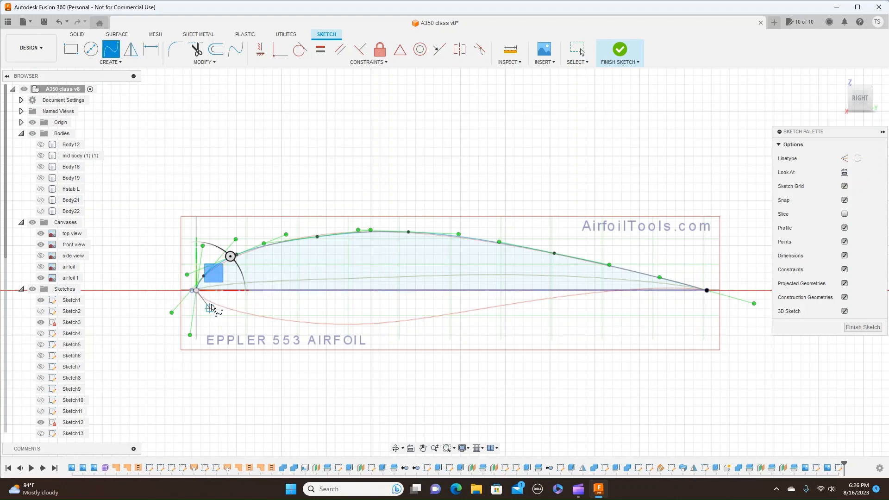
{"action": "left_click", "coordinate": [211, 304]}
{"action": "left_click", "coordinate": [268, 319]}
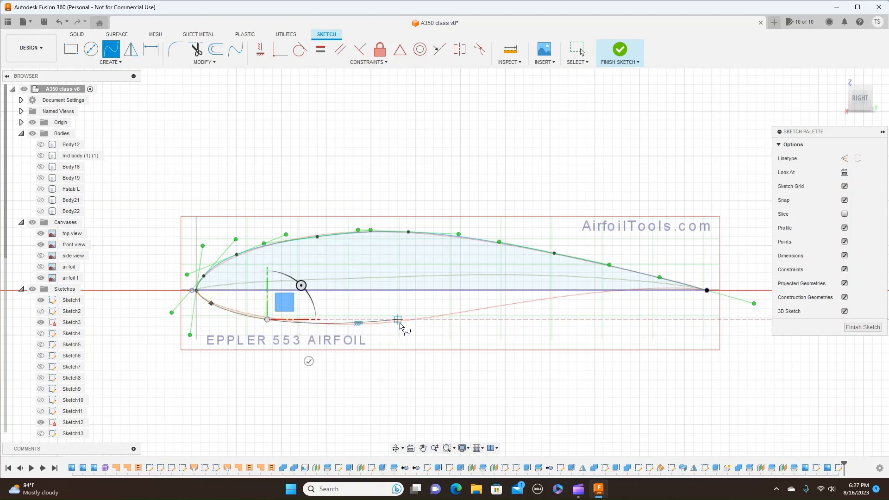
{"action": "scroll", "coordinate": [400, 327], "scroll_direction": "up", "scroll_amount": 1}
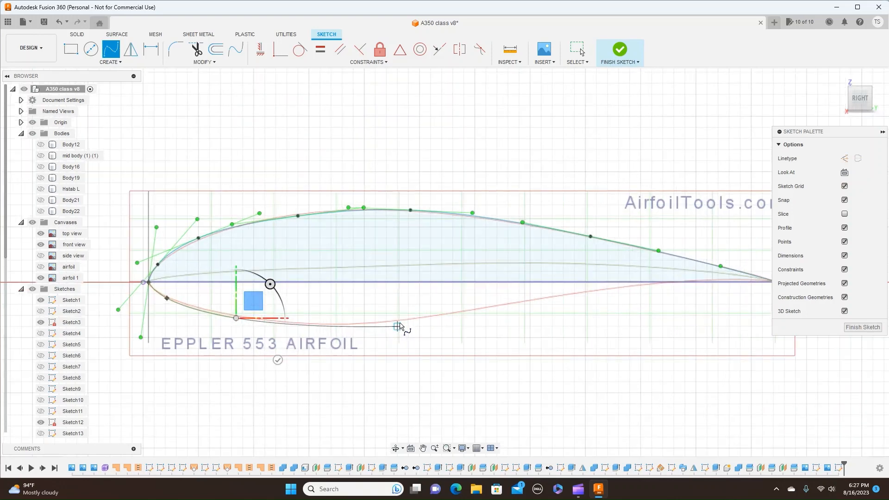
{"action": "left_click", "coordinate": [400, 318]}
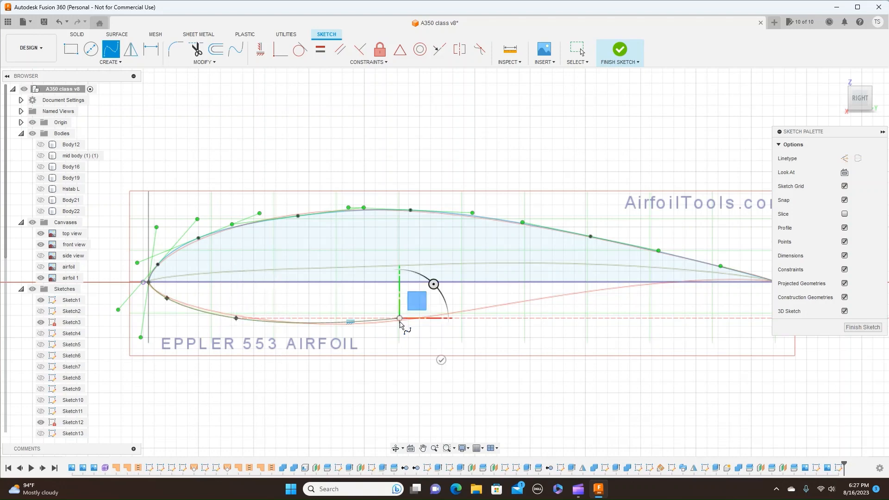
{"action": "left_click", "coordinate": [479, 310]}
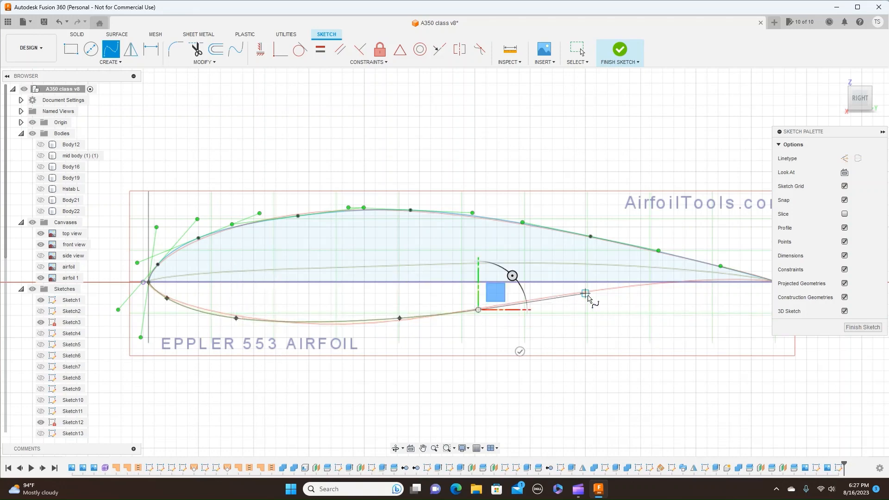
{"action": "left_click", "coordinate": [592, 293]}
{"action": "scroll", "coordinate": [593, 295], "scroll_direction": "down", "scroll_amount": 1}
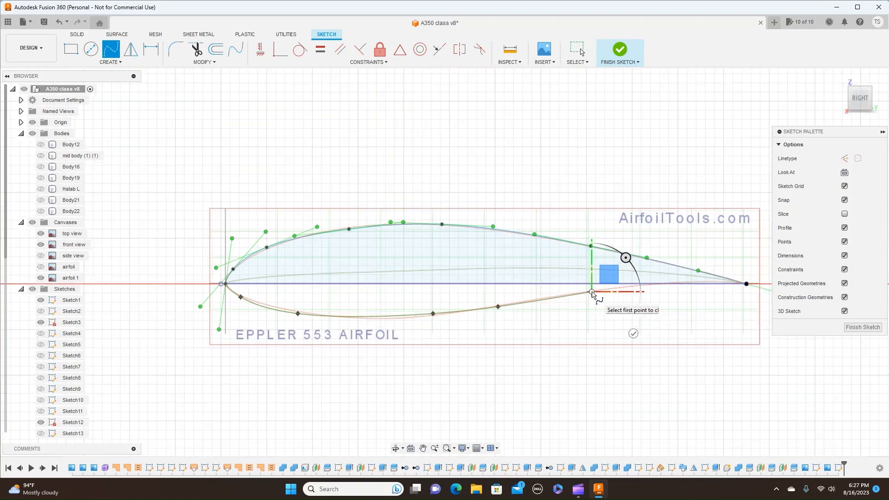
{"action": "middle_click_drag", "start_coordinate": [597, 294], "coordinate": [492, 302]}
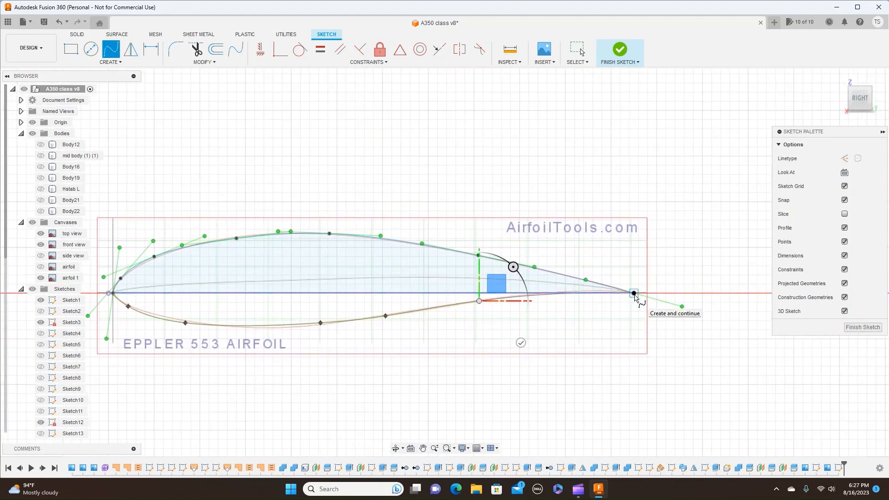
{"action": "left_click", "coordinate": [635, 294]}
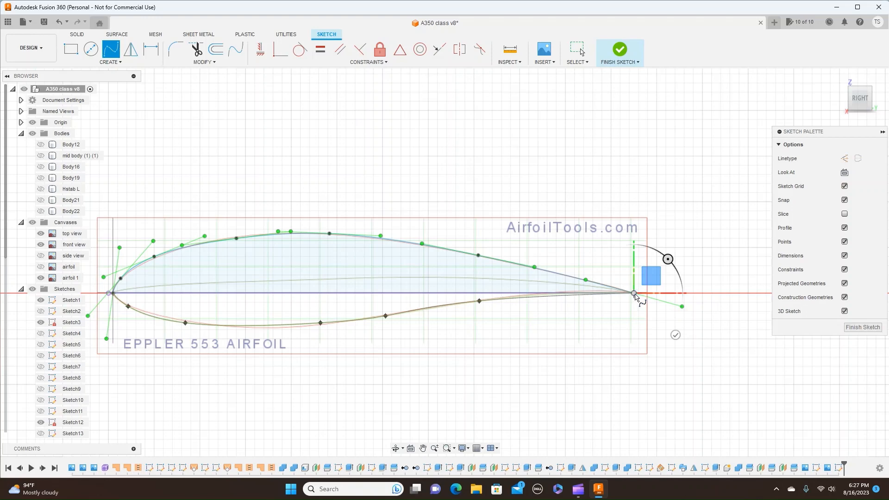
{"action": "right_click", "coordinate": [634, 295]}
{"action": "left_click", "coordinate": [669, 296]}
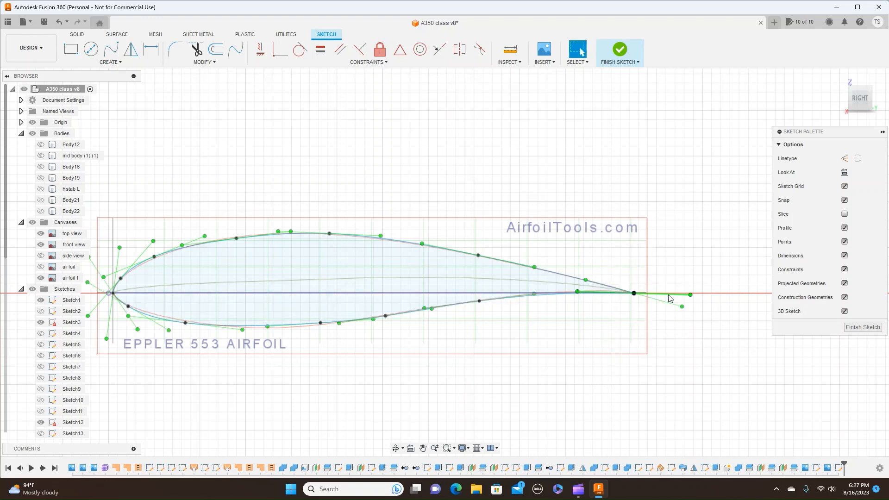
Adjust the lower spline's two fit points along its front and middle stretch to follow the airfoil canvas more closely
{"action": "scroll", "coordinate": [540, 304], "scroll_direction": "up", "scroll_amount": 5}
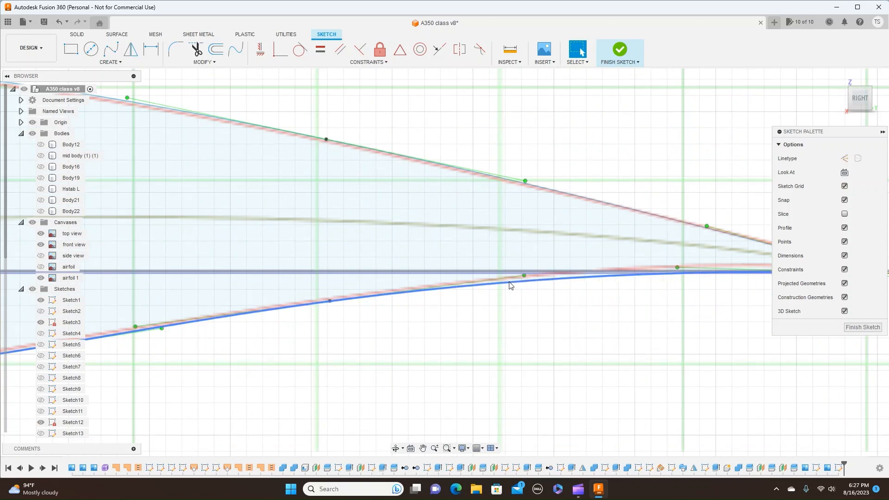
{"action": "scroll", "coordinate": [509, 285], "scroll_direction": "down", "scroll_amount": 5}
{"action": "scroll", "coordinate": [368, 332], "scroll_direction": "down", "scroll_amount": 2}
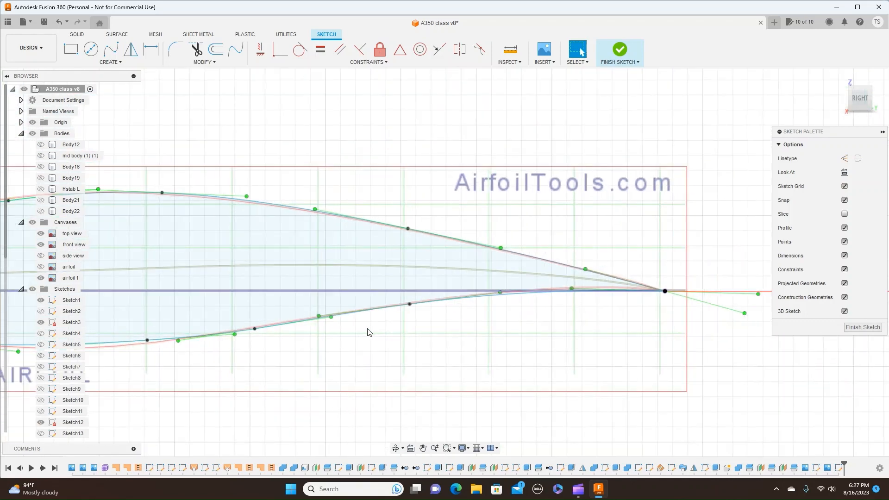
{"action": "scroll", "coordinate": [368, 330], "scroll_direction": "down", "scroll_amount": 1}
{"action": "middle_click_drag", "start_coordinate": [339, 369], "coordinate": [513, 321]}
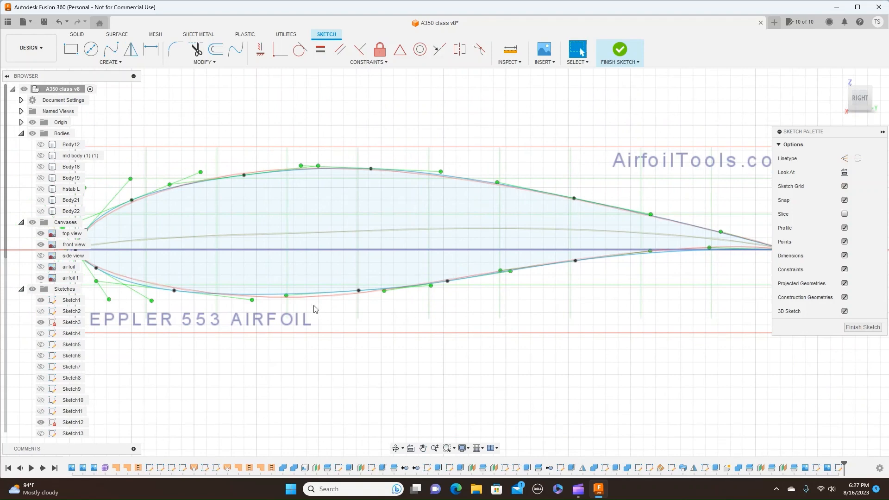
{"action": "left_click_drag", "start_coordinate": [287, 299], "coordinate": [288, 303]}
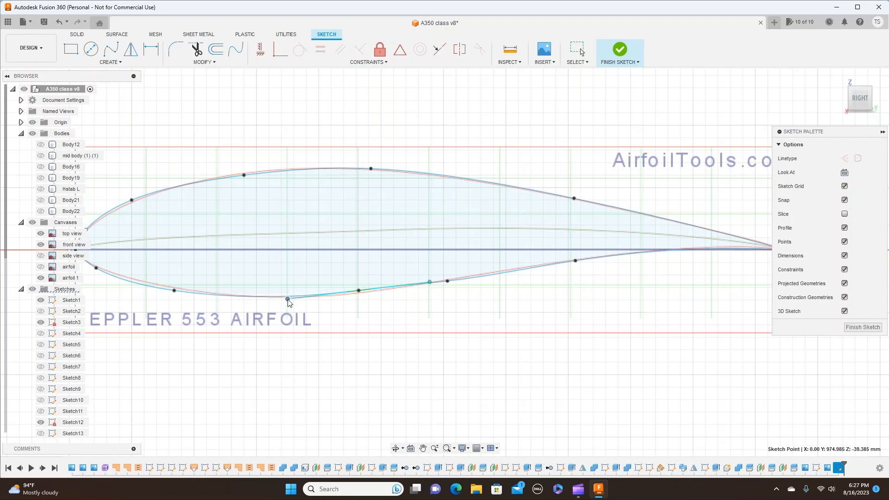
{"action": "left_click", "coordinate": [359, 292]}
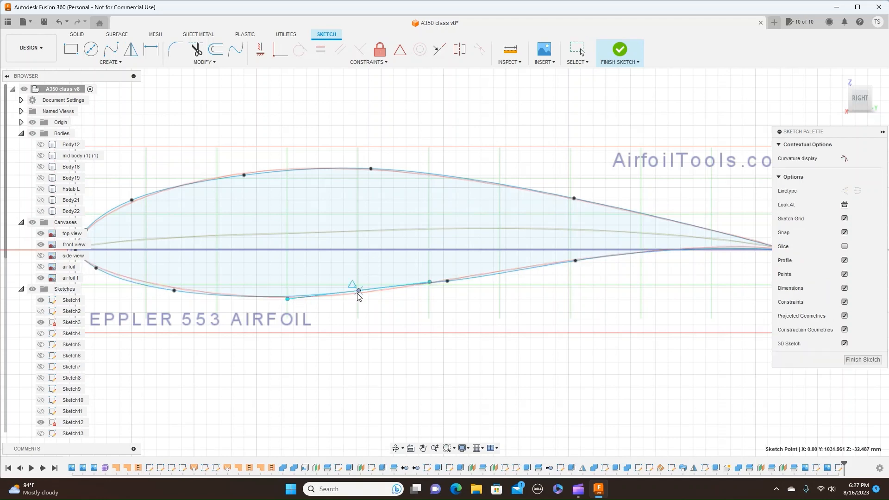
{"action": "left_click_drag", "start_coordinate": [359, 293], "coordinate": [358, 295]}
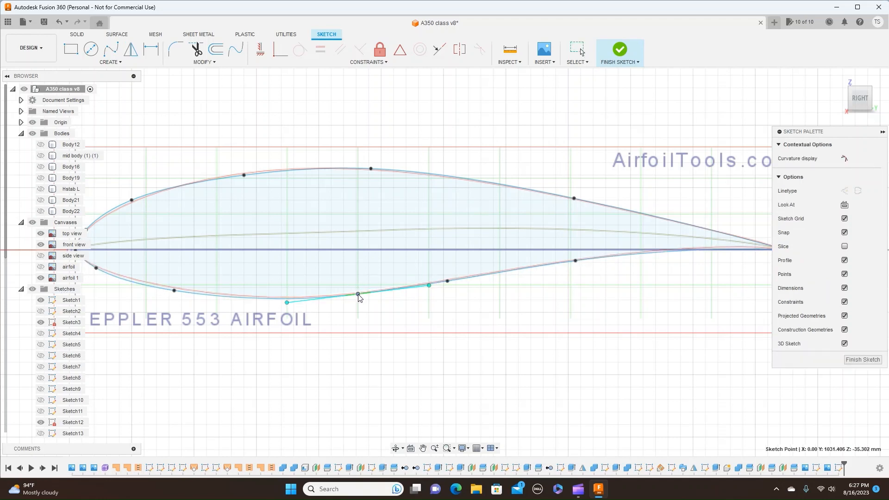
{"action": "scroll", "coordinate": [198, 306], "scroll_direction": "down", "scroll_amount": 1}
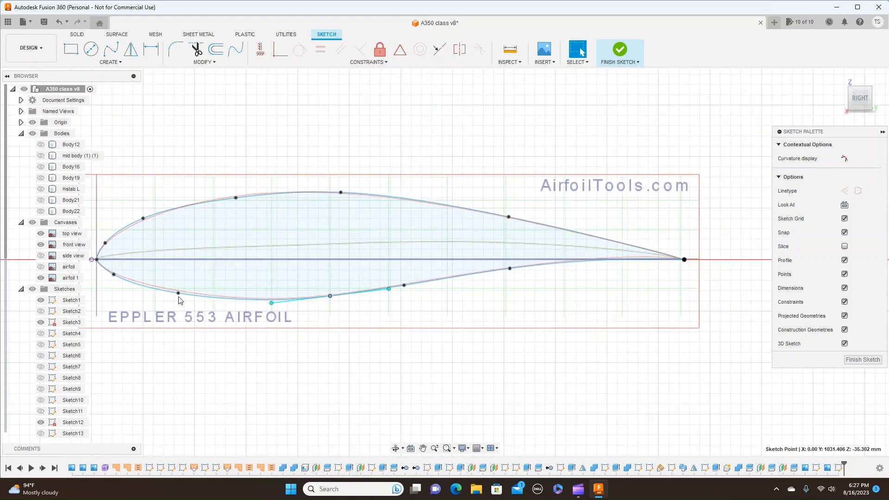
{"action": "left_click", "coordinate": [179, 295]}
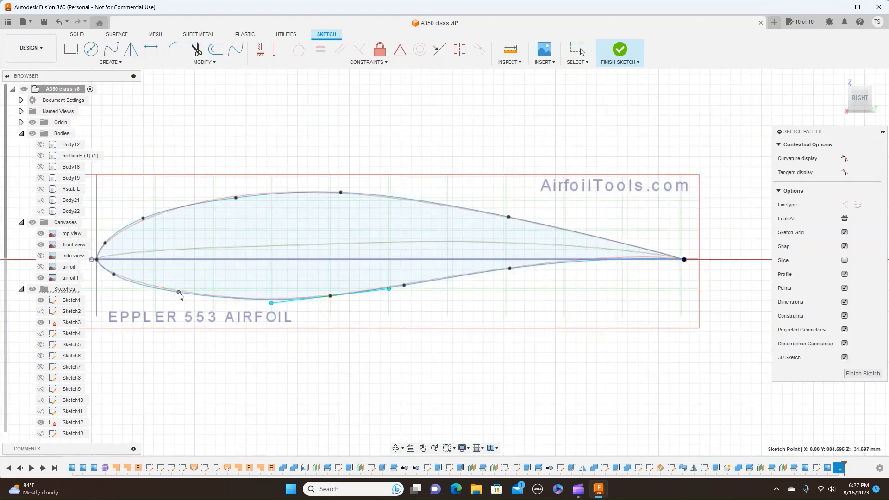
Finish the airfoil sketch and show the side view canvas
{"action": "scroll", "coordinate": [394, 366], "scroll_direction": "down", "scroll_amount": 1}
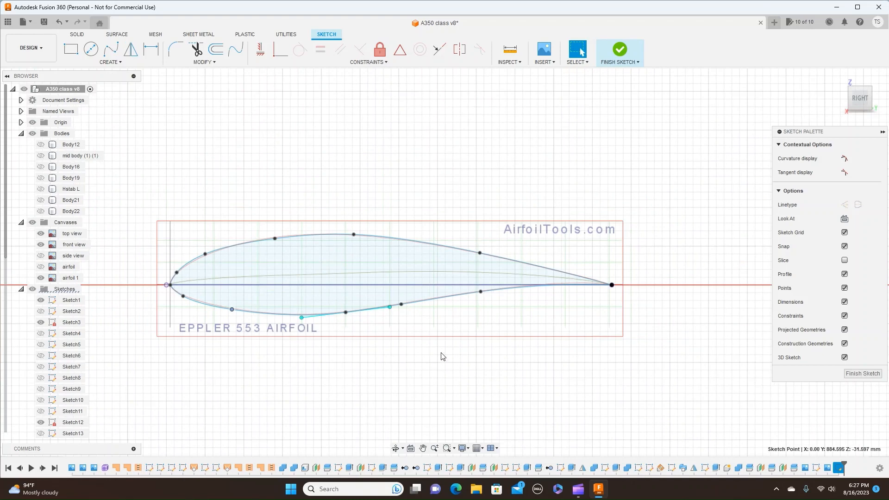
{"action": "middle_click_drag", "start_coordinate": [441, 357], "coordinate": [611, 314]}
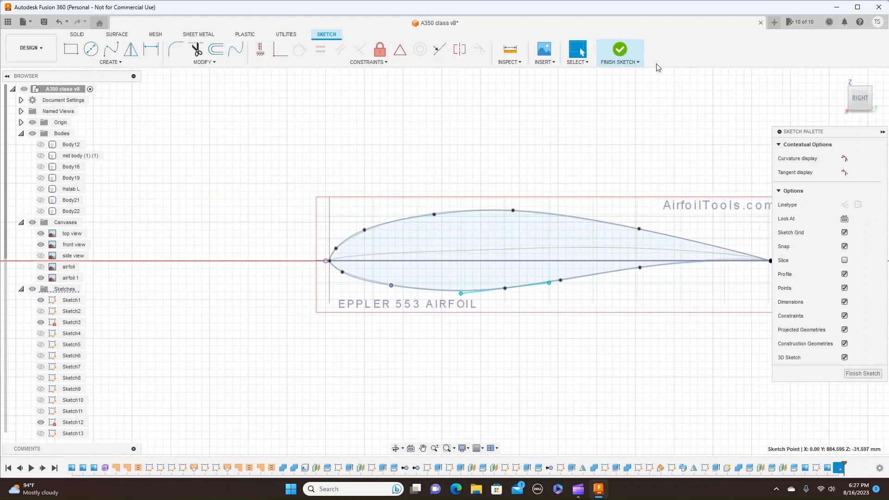
{"action": "left_click", "coordinate": [639, 62]}
{"action": "left_click", "coordinate": [635, 73]}
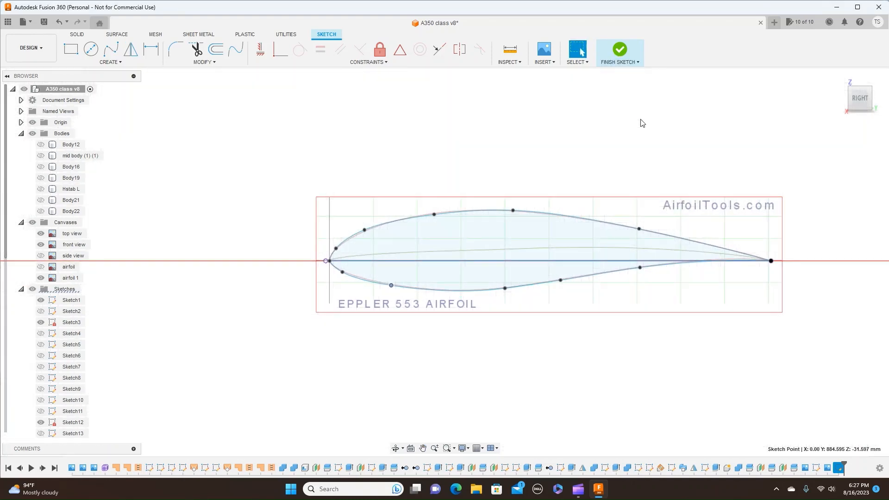
{"action": "scroll", "coordinate": [510, 153], "scroll_direction": "down", "scroll_amount": 1}
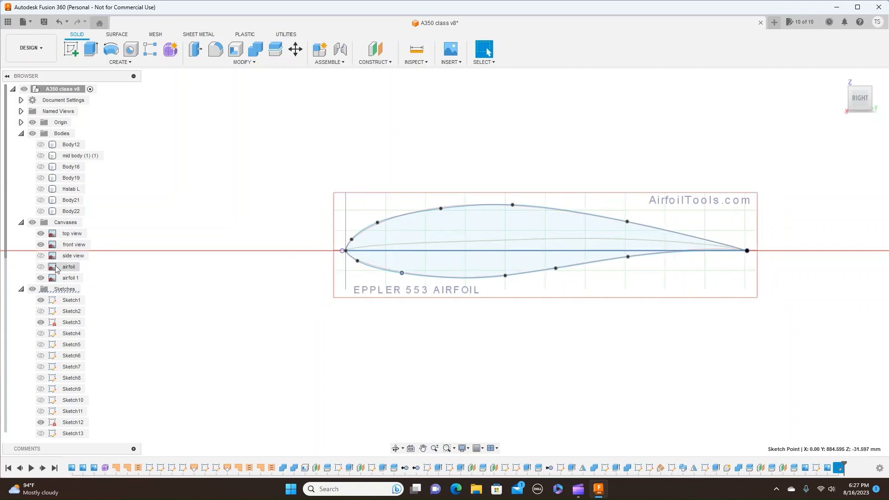
{"action": "left_click", "coordinate": [42, 259]}
{"action": "left_click", "coordinate": [41, 257]}
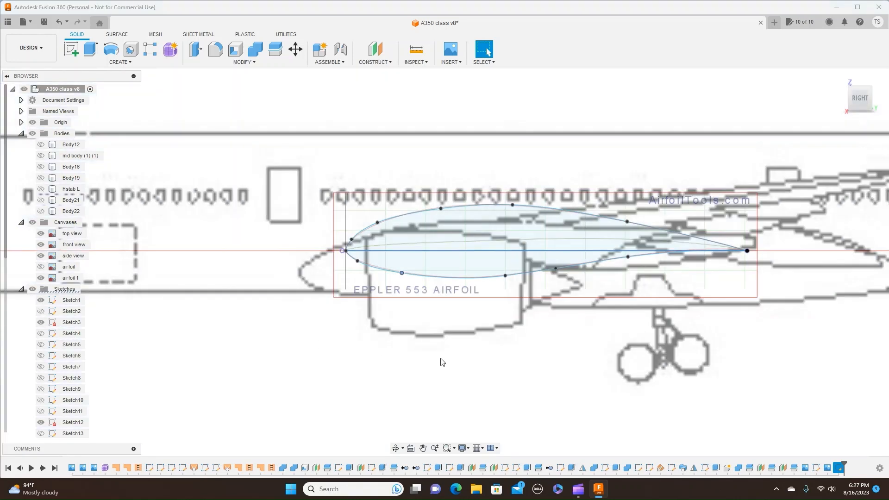
Examine the airfoil profile and wing position against the aircraft canvases in the right, front and angled views
{"action": "scroll", "coordinate": [441, 363], "scroll_direction": "down", "scroll_amount": 5}
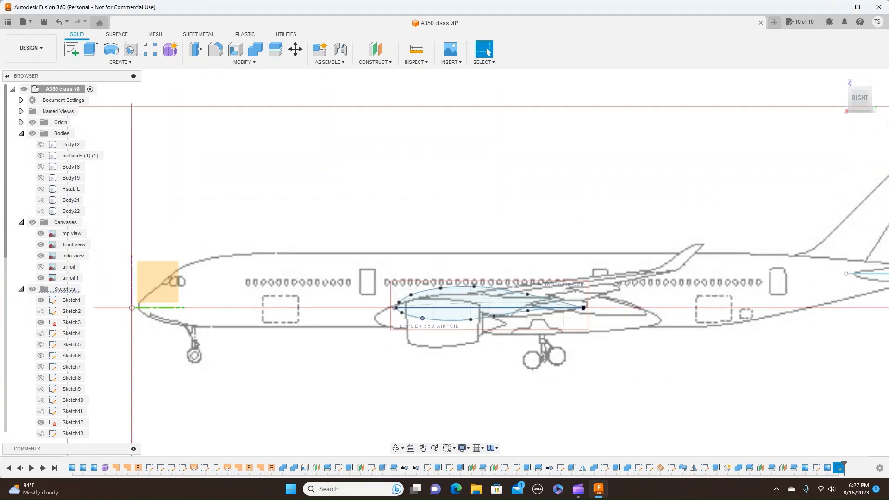
{"action": "left_click", "coordinate": [845, 99]}
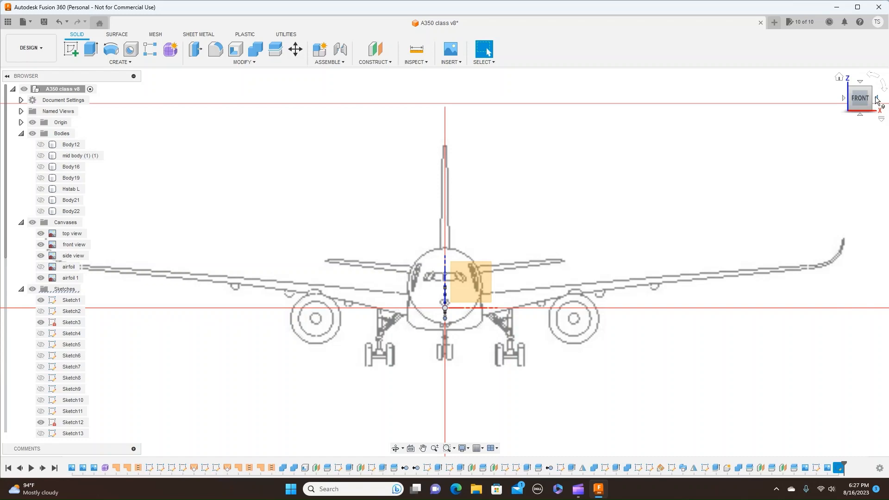
{"action": "left_click", "coordinate": [879, 99]}
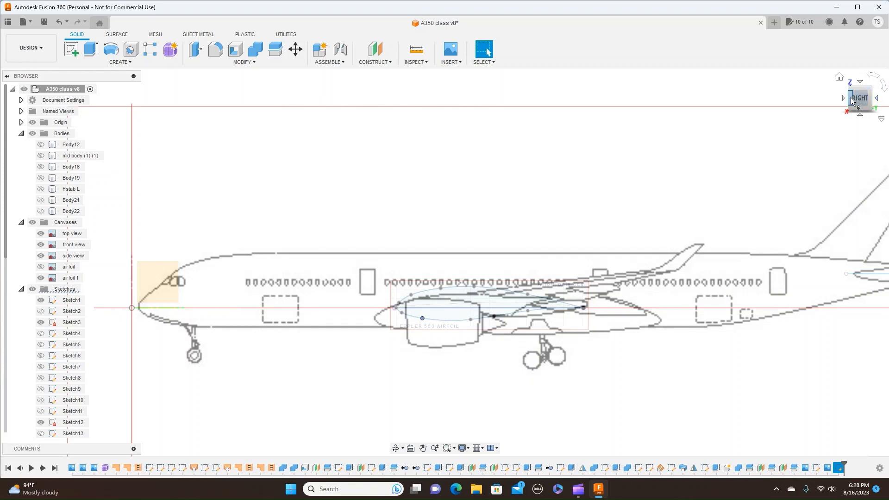
{"action": "left_click_drag", "start_coordinate": [858, 93], "coordinate": [888, 97]}
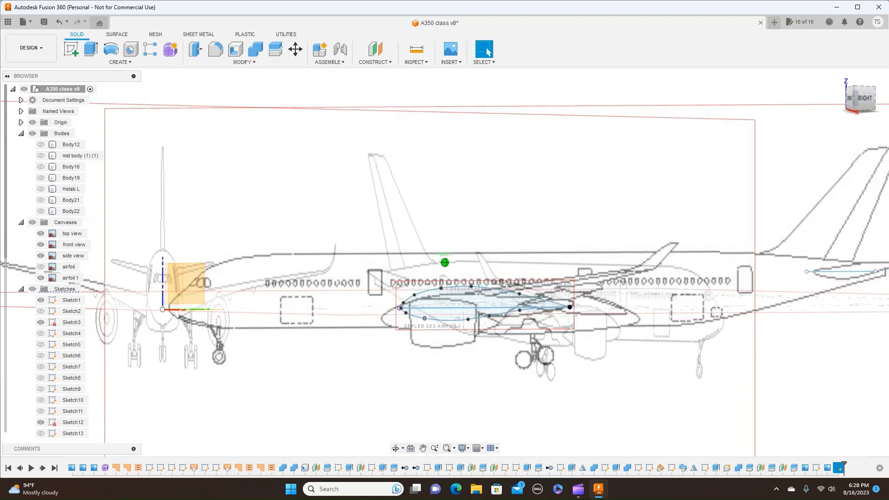
{"action": "middle_click_drag", "start_coordinate": [463, 274], "coordinate": [440, 297], "text": "shift"}
{"action": "left_click", "coordinate": [863, 102]}
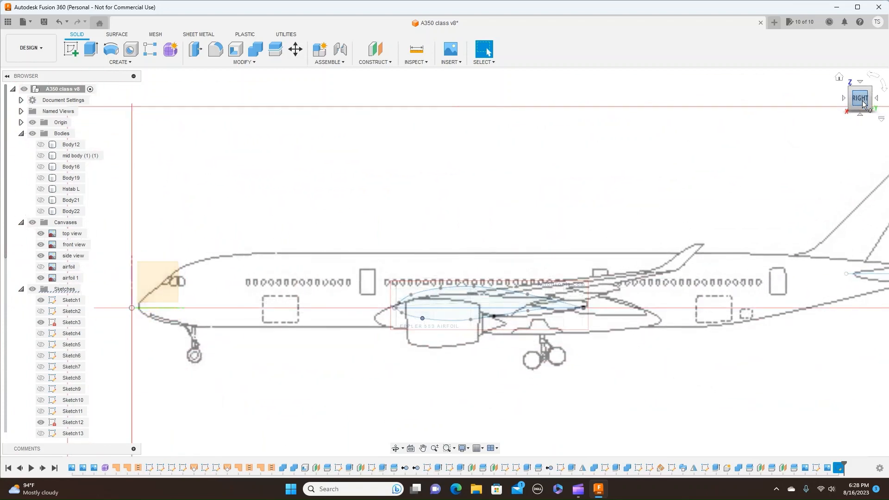
Start a Plane at Angle through the airfoil's root line and show the construction planes, with the aircraft seen from the front
{"action": "left_click", "coordinate": [390, 62]}
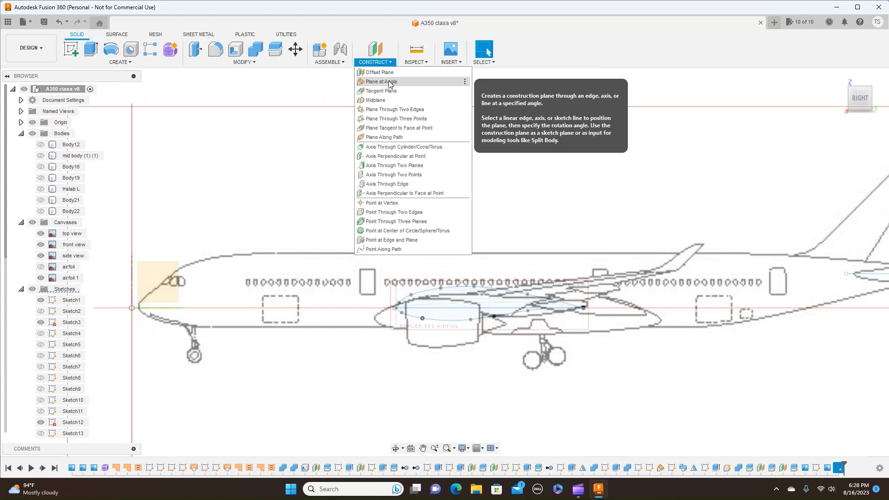
{"action": "left_click", "coordinate": [390, 83]}
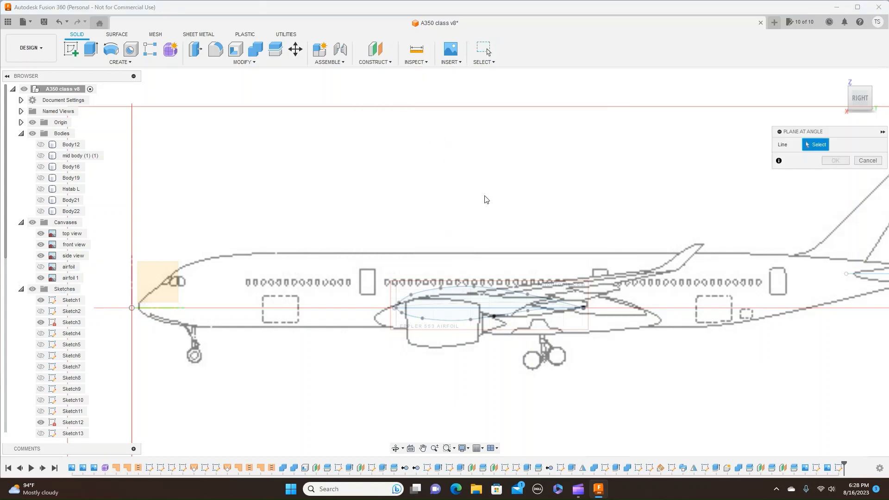
{"action": "left_click", "coordinate": [449, 312]}
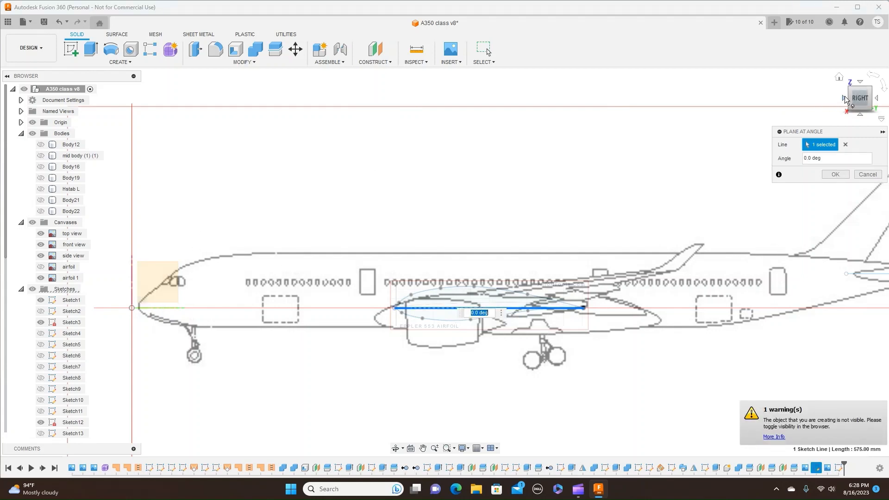
{"action": "left_click_drag", "start_coordinate": [851, 99], "coordinate": [770, 111]}
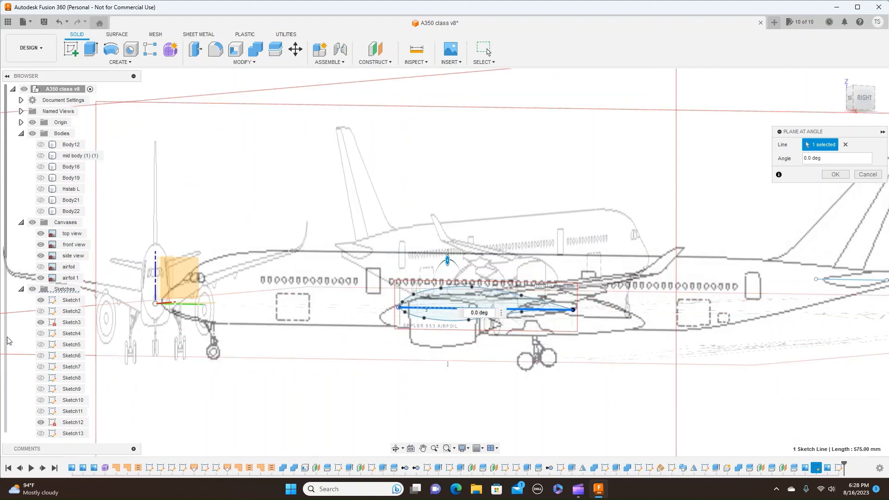
{"action": "scroll", "coordinate": [6, 342], "scroll_direction": "down", "scroll_amount": 1}
{"action": "scroll", "coordinate": [5, 342], "scroll_direction": "down", "scroll_amount": 3}
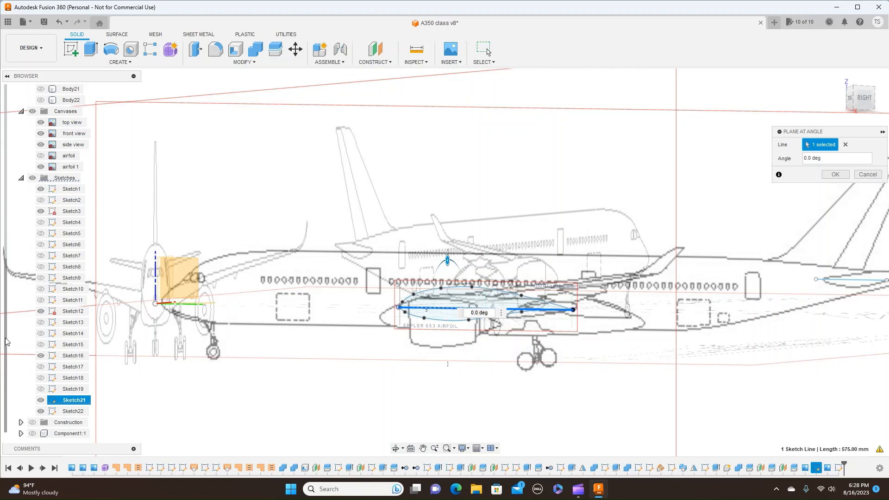
{"action": "left_click", "coordinate": [32, 423]}
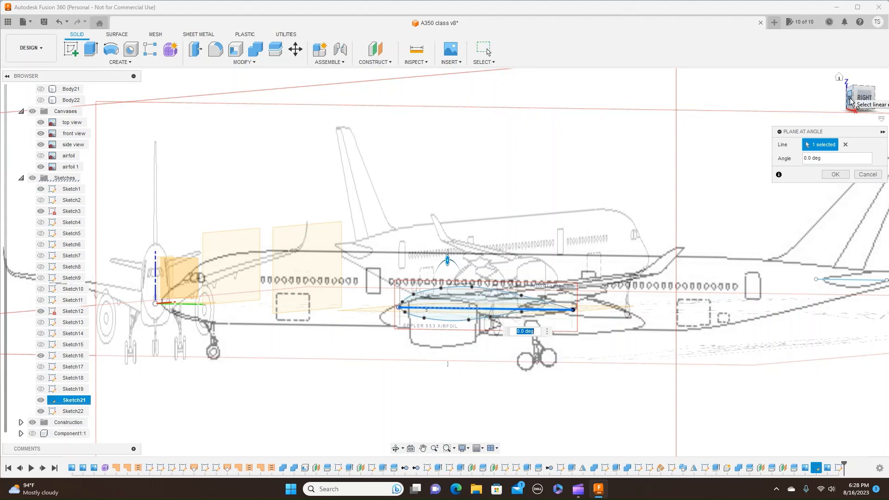
{"action": "left_click_drag", "start_coordinate": [857, 98], "coordinate": [872, 99]}
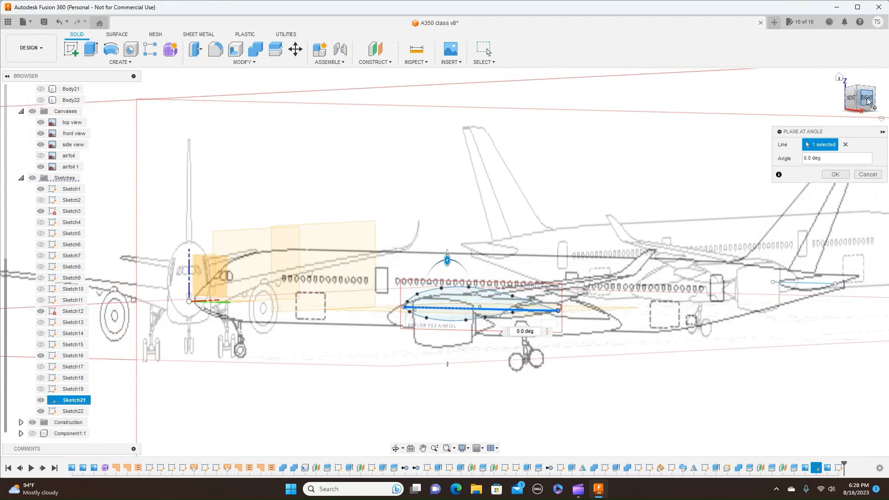
{"action": "left_click", "coordinate": [852, 102]}
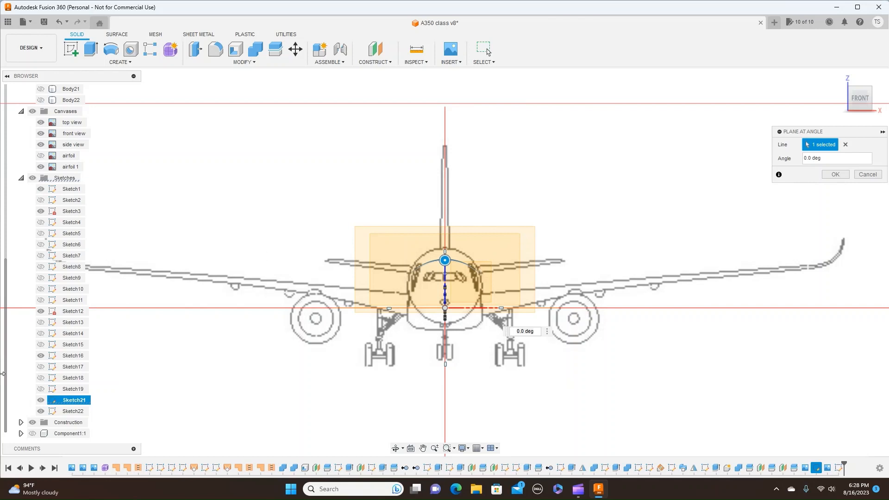
Hide the existing individual construction planes and the origin, leaving only the new plane's preview
{"action": "left_click", "coordinate": [21, 423]}
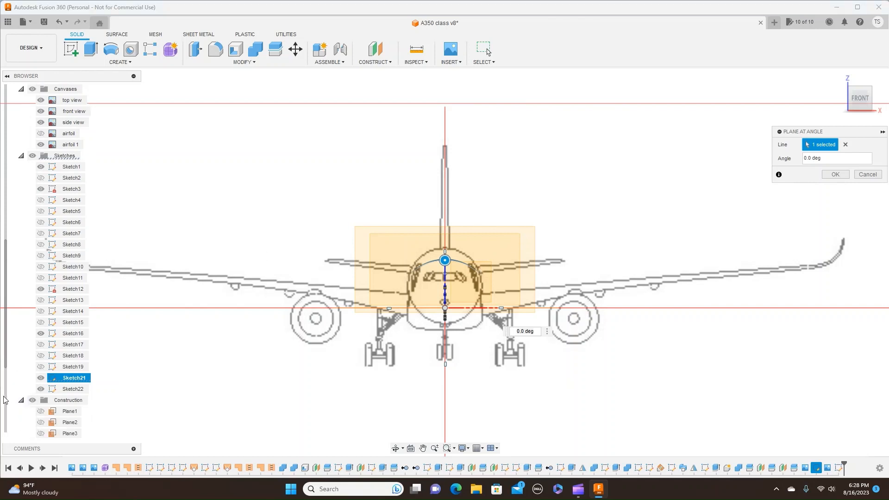
{"action": "scroll", "coordinate": [5, 399], "scroll_direction": "down", "scroll_amount": 2}
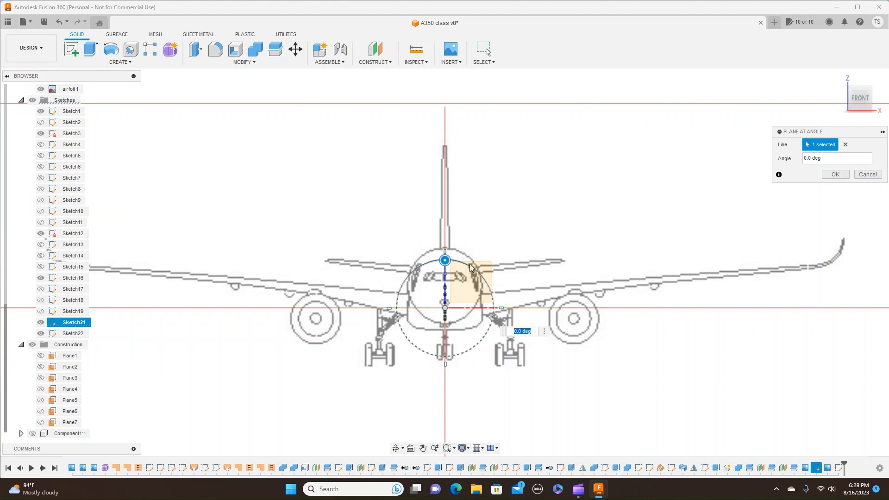
{"action": "scroll", "coordinate": [155, 179], "scroll_direction": "down", "scroll_amount": 3}
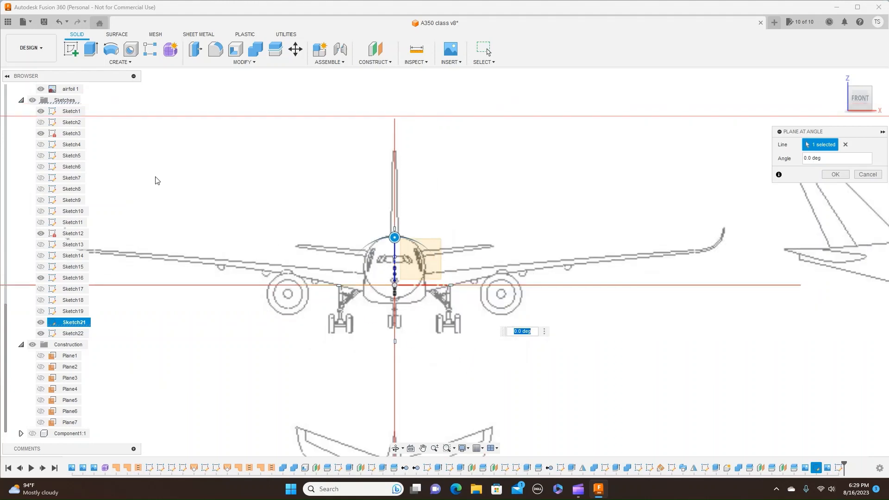
{"action": "scroll", "coordinate": [155, 180], "scroll_direction": "up", "scroll_amount": 3}
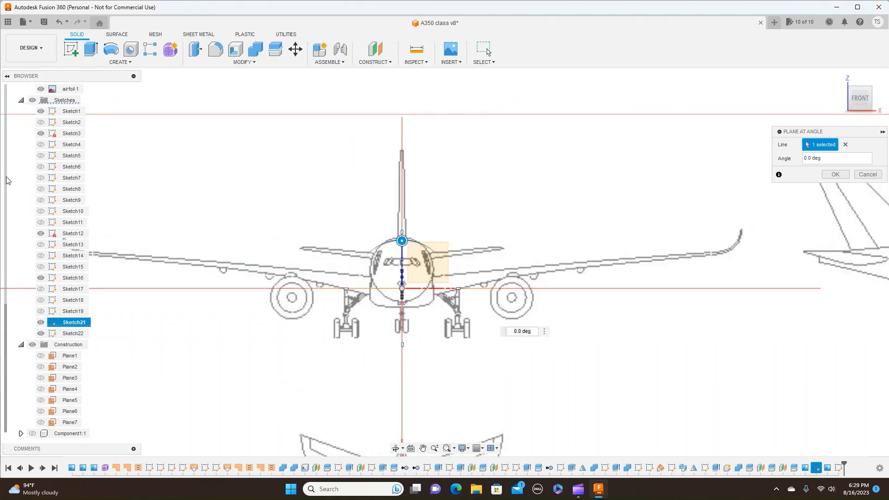
{"action": "scroll", "coordinate": [7, 180], "scroll_direction": "up", "scroll_amount": 4}
{"action": "scroll", "coordinate": [7, 179], "scroll_direction": "up", "scroll_amount": 3}
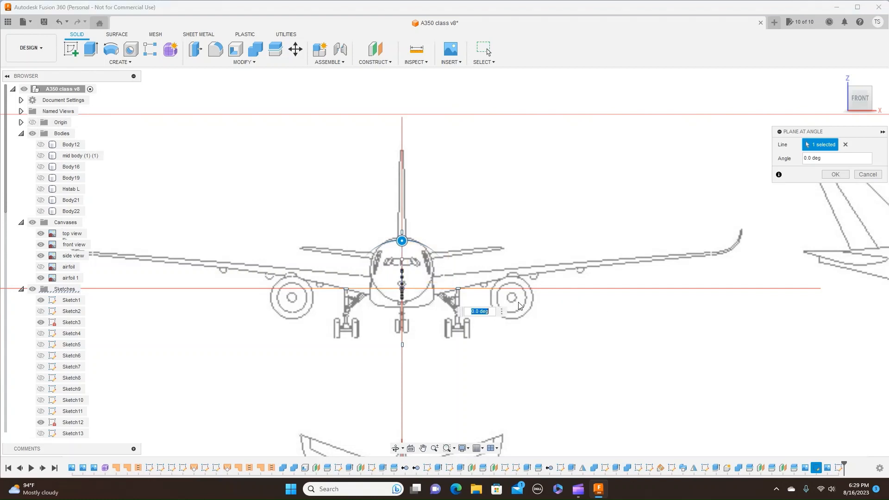
Tilt the new plane to match the wing's dihedral on the front canvas and create it at 7.5 degrees
{"action": "scroll", "coordinate": [518, 309], "scroll_direction": "up", "scroll_amount": 4}
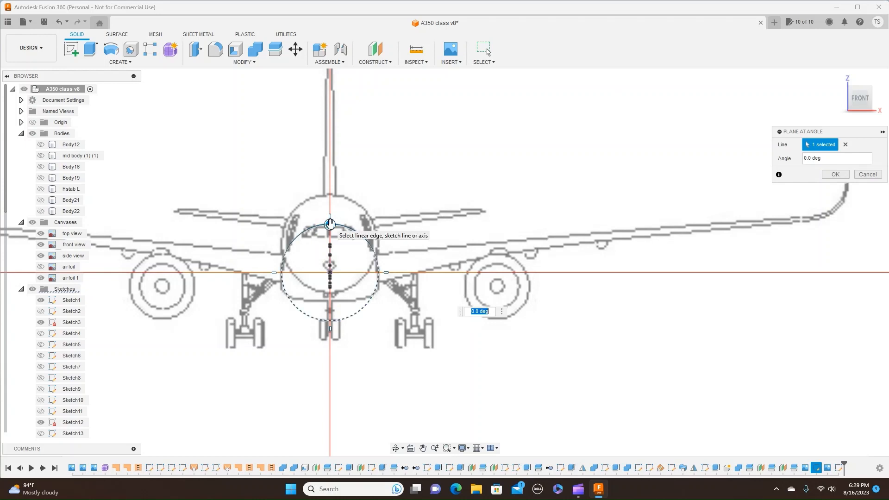
{"action": "left_click_drag", "start_coordinate": [329, 224], "coordinate": [326, 225]}
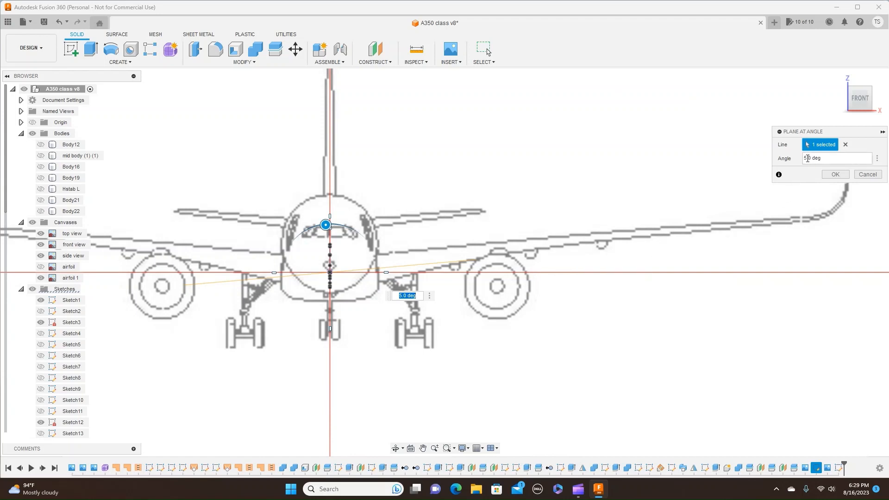
{"action": "mouse_move", "coordinate": [326, 225]}
{"action": "left_mouse_down"}
{"action": "mouse_move", "coordinate": [318, 226]}
{"action": "mouse_move", "coordinate": [326, 225]}
{"action": "left_mouse_up"}
{"action": "left_click", "coordinate": [808, 159]}
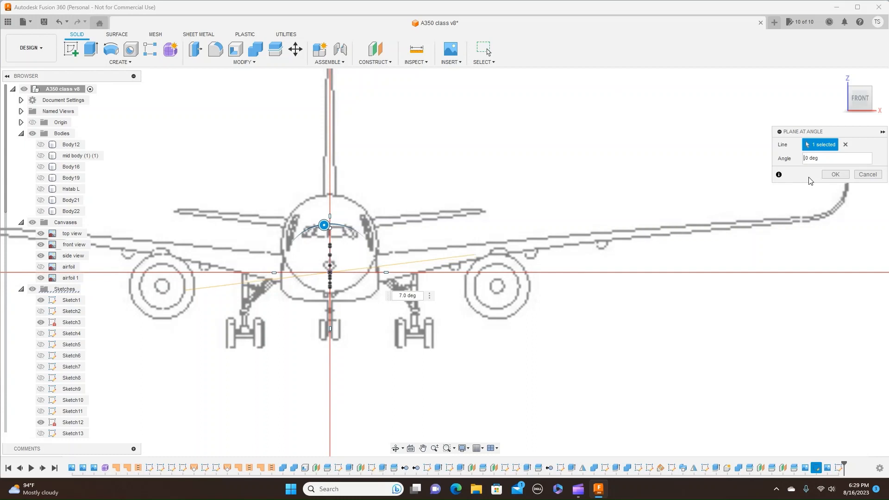
{"action": "type", "text": "8"}
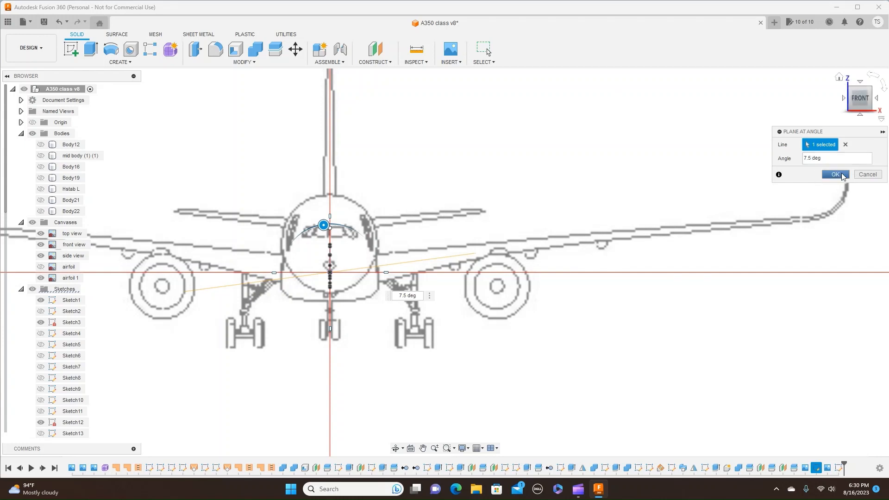
{"action": "left_click", "coordinate": [836, 175]}
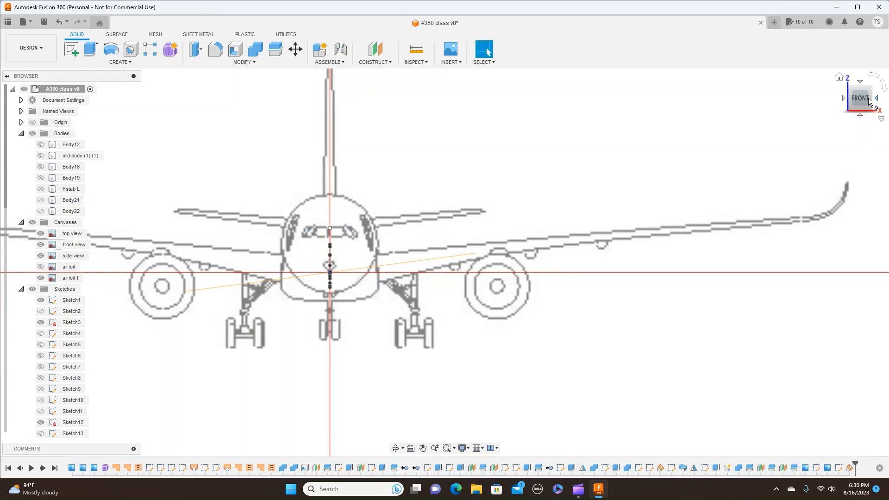
Start a sketch on the new angled plane and turn the view to look straight down on the aircraft
{"action": "left_click_drag", "start_coordinate": [869, 101], "coordinate": [859, 101]}
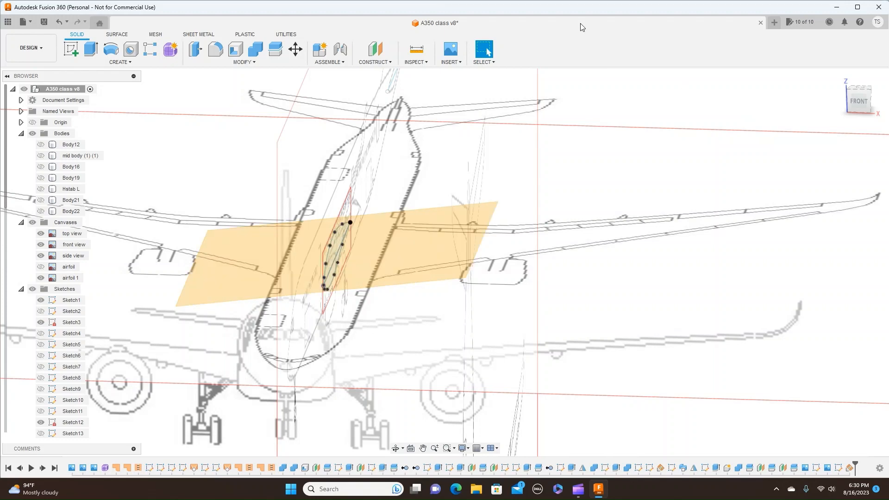
{"action": "left_click", "coordinate": [69, 51]}
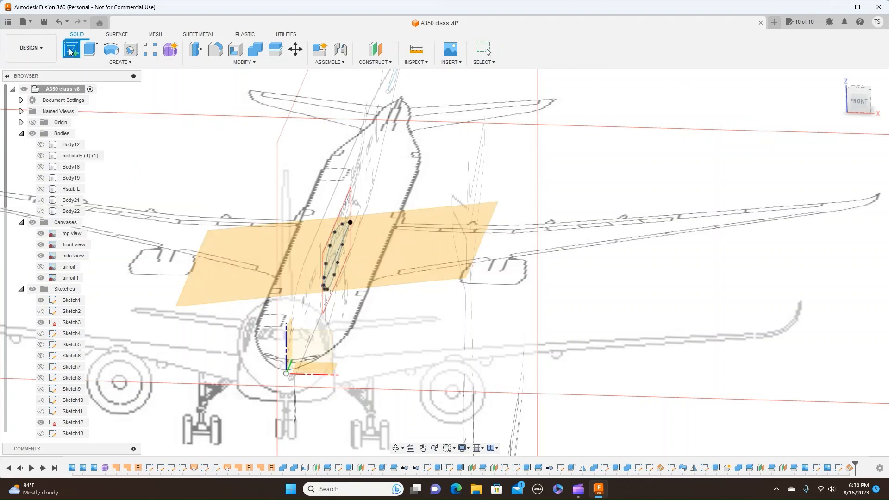
{"action": "left_click", "coordinate": [427, 241]}
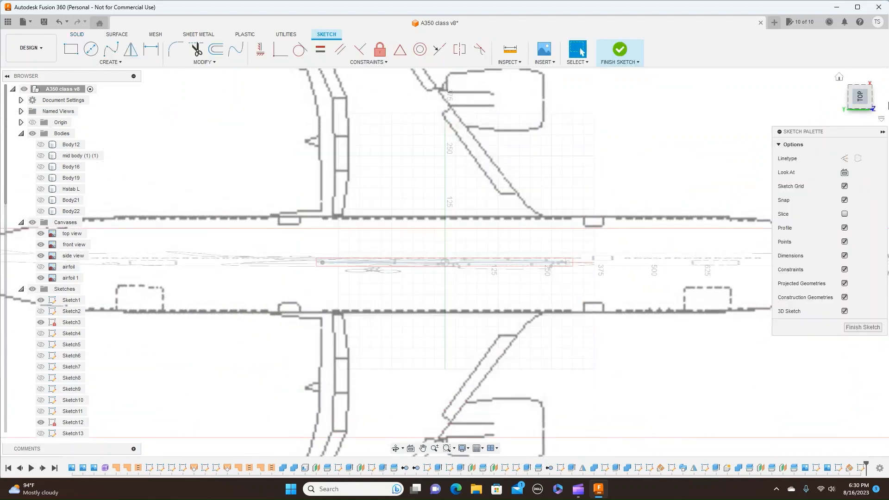
{"action": "left_click", "coordinate": [871, 109]}
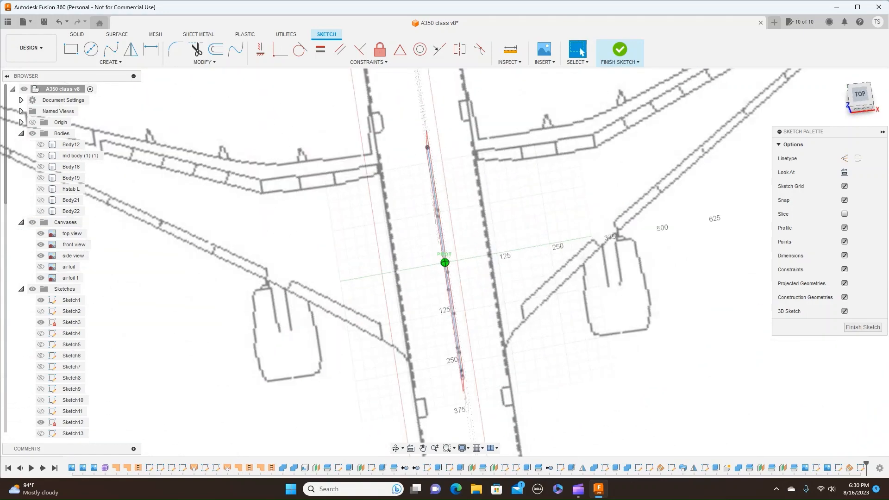
{"action": "left_click", "coordinate": [864, 103]}
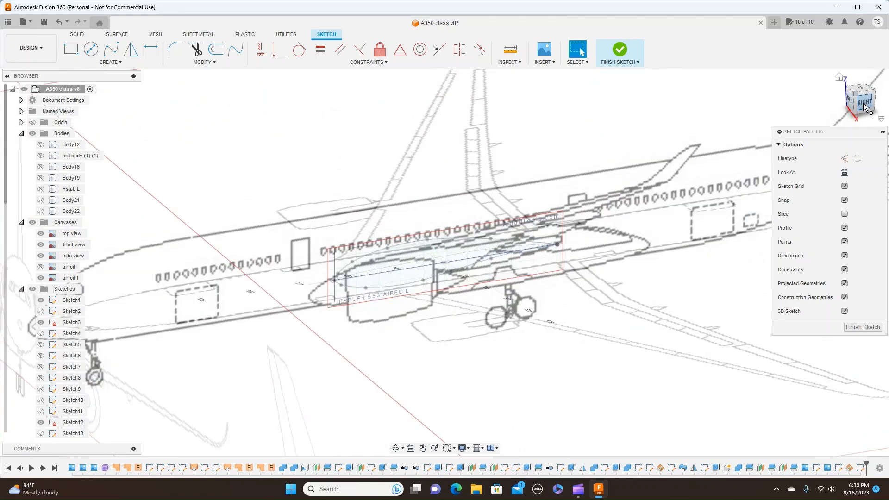
{"action": "left_click", "coordinate": [859, 82]}
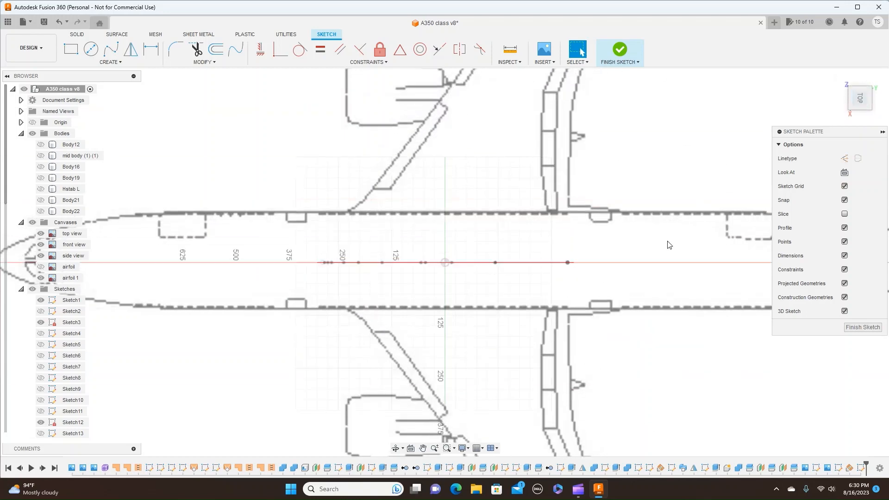
{"action": "scroll", "coordinate": [659, 266], "scroll_direction": "down", "scroll_amount": 3}
{"action": "scroll", "coordinate": [658, 265], "scroll_direction": "up", "scroll_amount": 1}
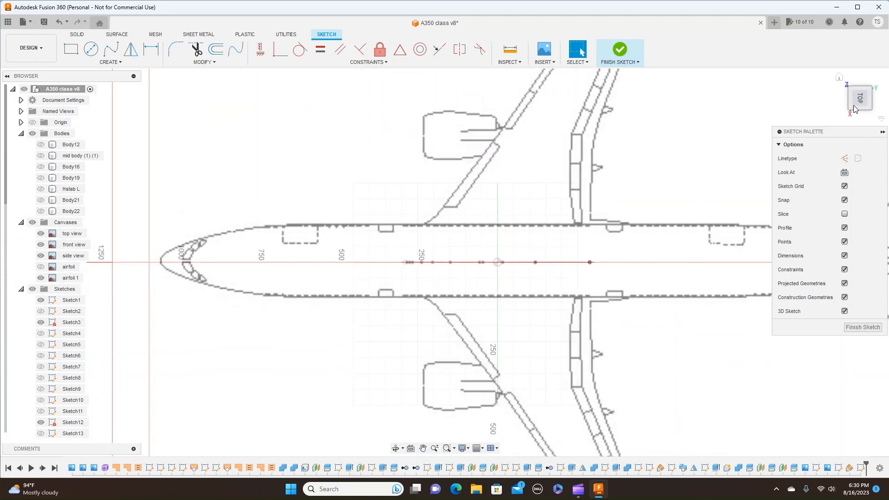
Project the airfoil's rear endpoint and leading-edge point into the sketch on the angled plane, with the projection link kept
{"action": "left_click_drag", "start_coordinate": [861, 113], "coordinate": [874, 87]}
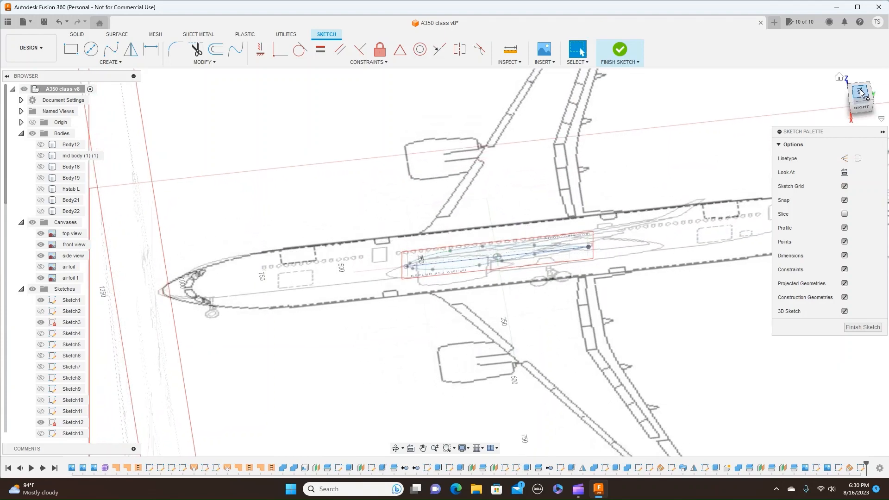
{"action": "key", "text": "p"}
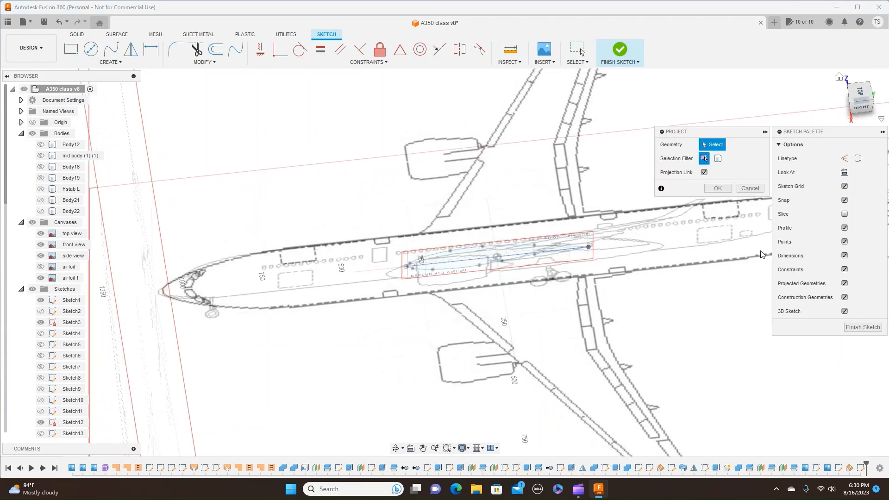
{"action": "left_click", "coordinate": [589, 249]}
{"action": "scroll", "coordinate": [427, 260], "scroll_direction": "up", "scroll_amount": 2}
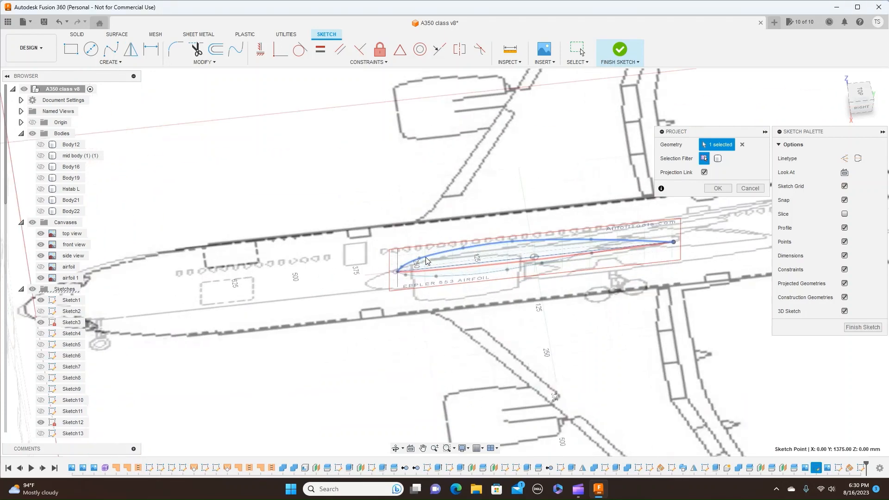
{"action": "scroll", "coordinate": [363, 285], "scroll_direction": "up", "scroll_amount": 3}
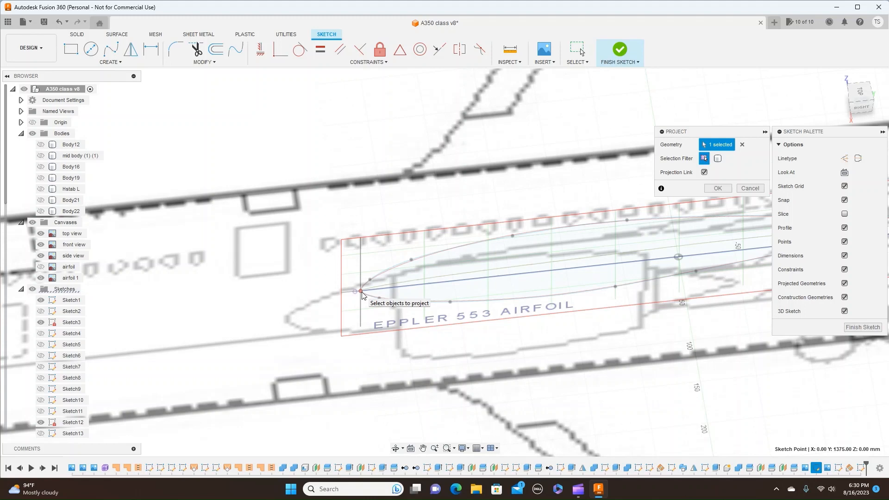
{"action": "left_click", "coordinate": [362, 292]}
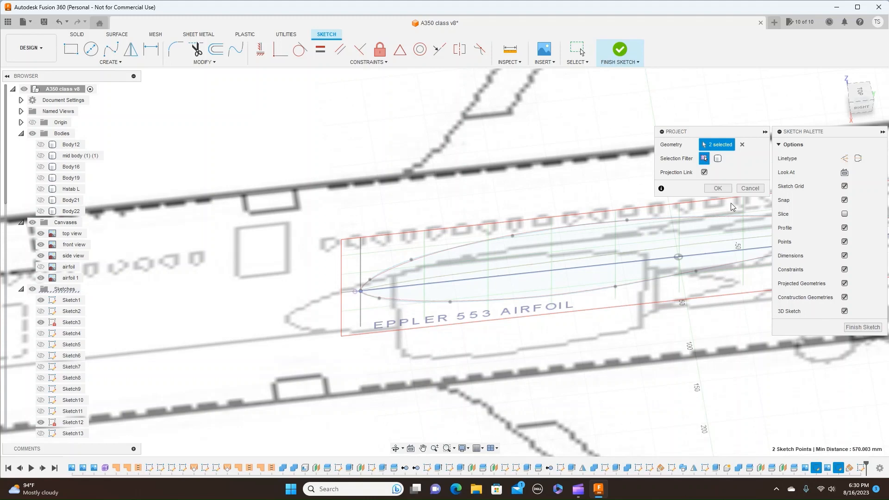
{"action": "left_click", "coordinate": [718, 188]}
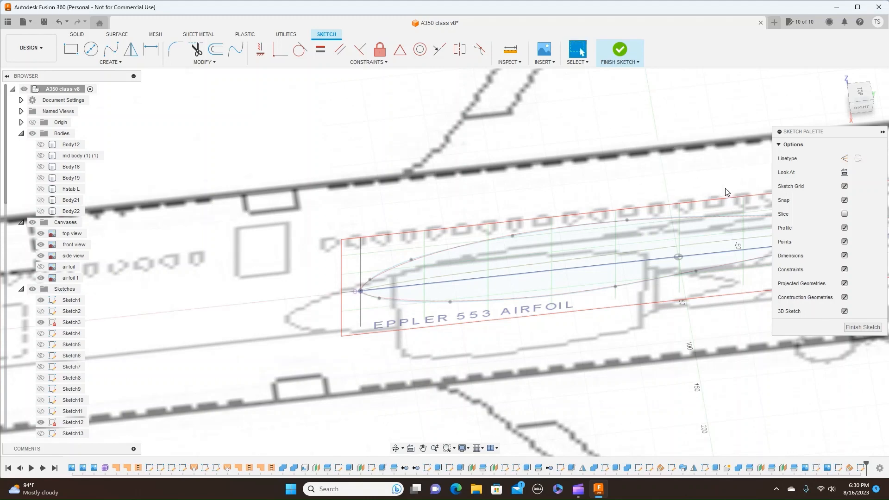
Draw a line about 352 mm long from the projected rear airfoil point along the inner wing's trailing edge to its bend
{"action": "scroll", "coordinate": [695, 322], "scroll_direction": "down", "scroll_amount": 2}
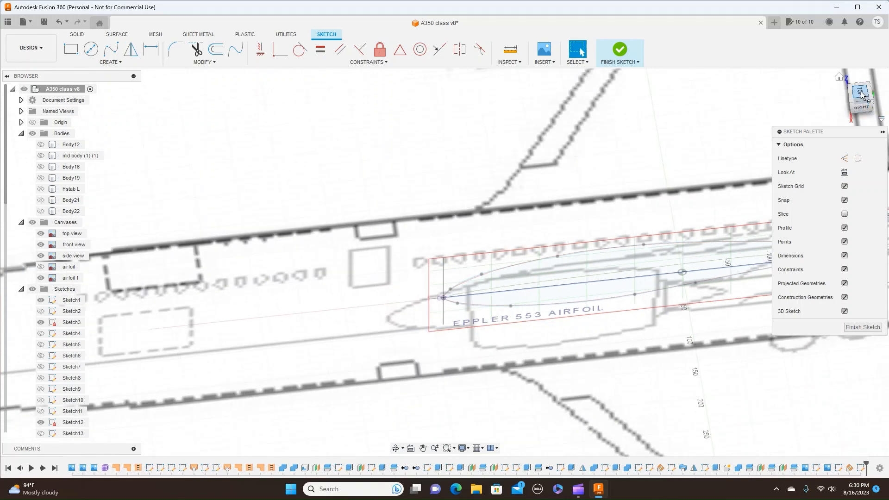
{"action": "left_click", "coordinate": [862, 108]}
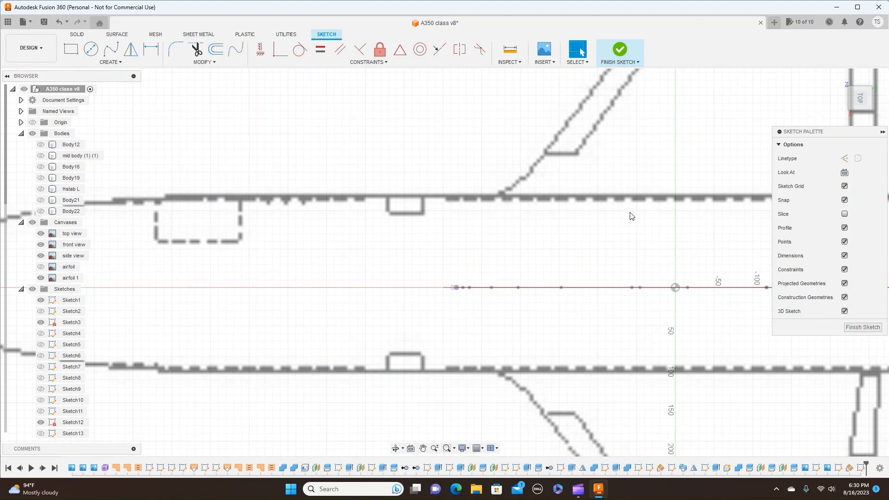
{"action": "middle_click_drag", "start_coordinate": [632, 216], "coordinate": [453, 155]}
{"action": "scroll", "coordinate": [535, 274], "scroll_direction": "down", "scroll_amount": 3}
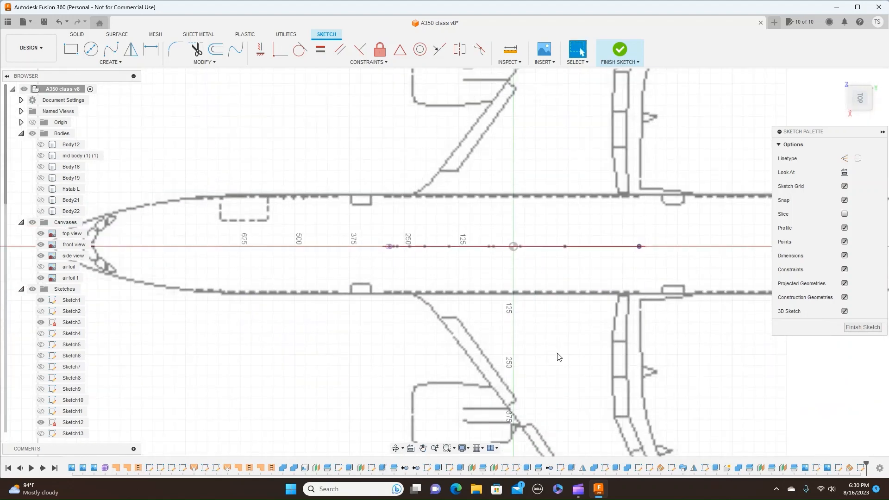
{"action": "middle_click_drag", "start_coordinate": [559, 357], "coordinate": [551, 276]}
{"action": "middle_click_drag", "start_coordinate": [691, 314], "coordinate": [688, 266]}
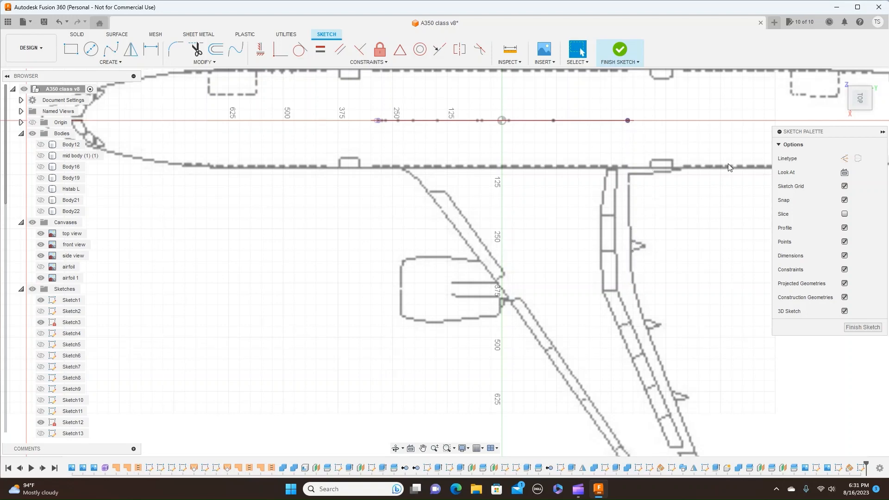
{"action": "key", "text": "m"}
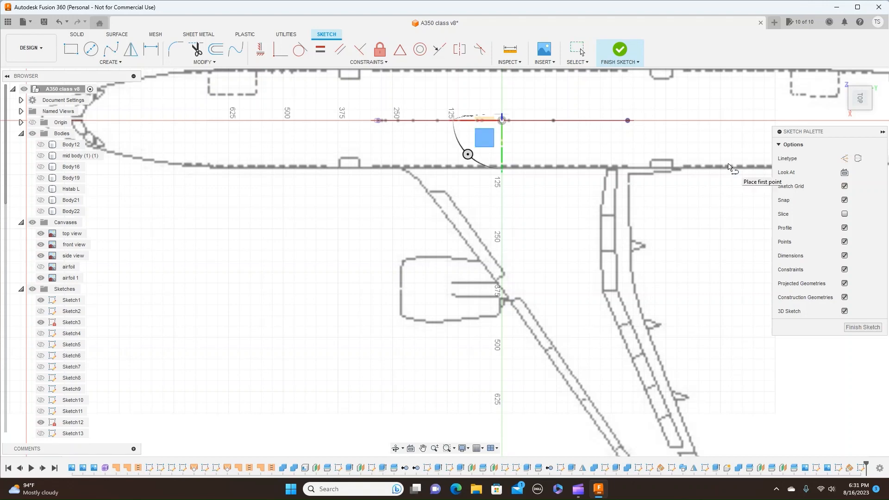
{"action": "left_click", "coordinate": [628, 120]}
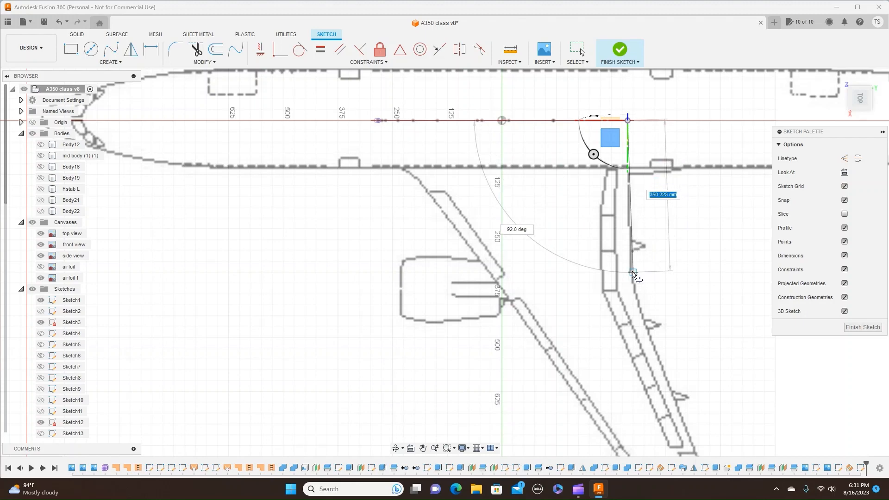
{"action": "scroll", "coordinate": [633, 274], "scroll_direction": "up", "scroll_amount": 3}
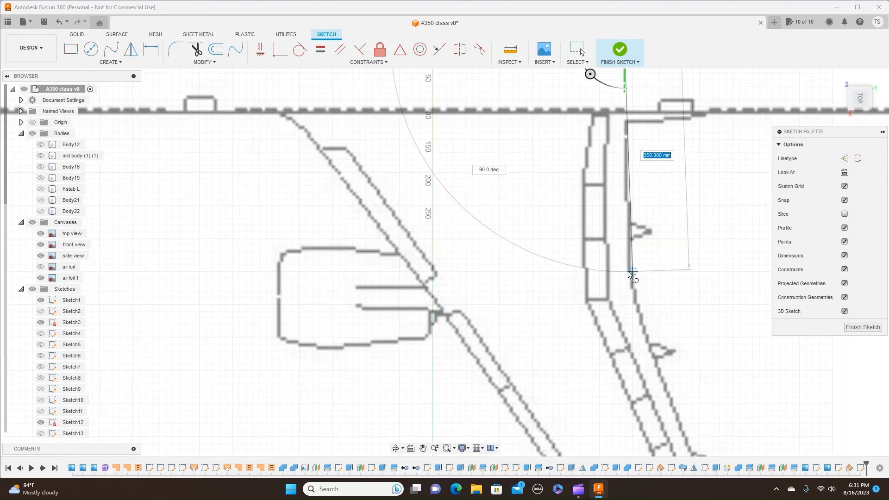
{"action": "scroll", "coordinate": [631, 275], "scroll_direction": "up", "scroll_amount": 2}
{"action": "scroll", "coordinate": [631, 275], "scroll_direction": "up", "scroll_amount": 2}
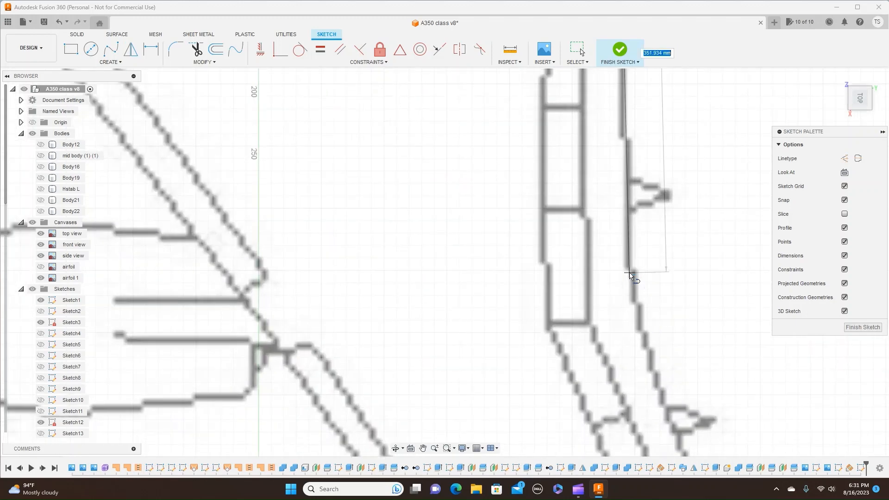
{"action": "left_click", "coordinate": [630, 273]}
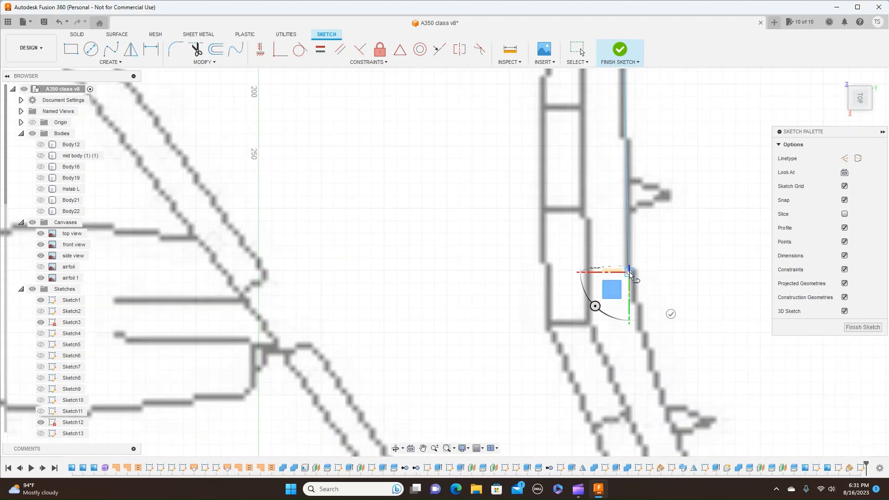
{"action": "right_click", "coordinate": [629, 273]}
{"action": "left_click", "coordinate": [663, 272]}
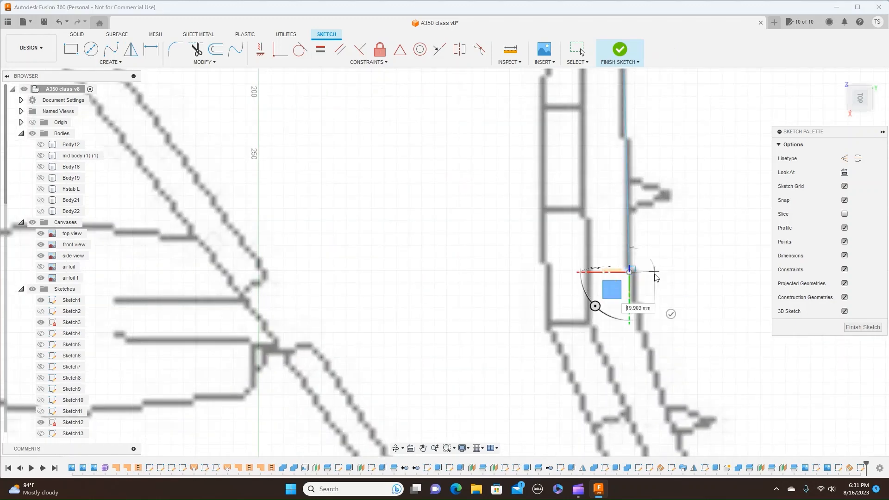
Draw a line about 435 mm long from the airfoil's front point along the wing's leading edge, ending level with the trailing-edge line
{"action": "scroll", "coordinate": [656, 278], "scroll_direction": "down", "scroll_amount": 2}
{"action": "scroll", "coordinate": [656, 278], "scroll_direction": "down", "scroll_amount": 2}
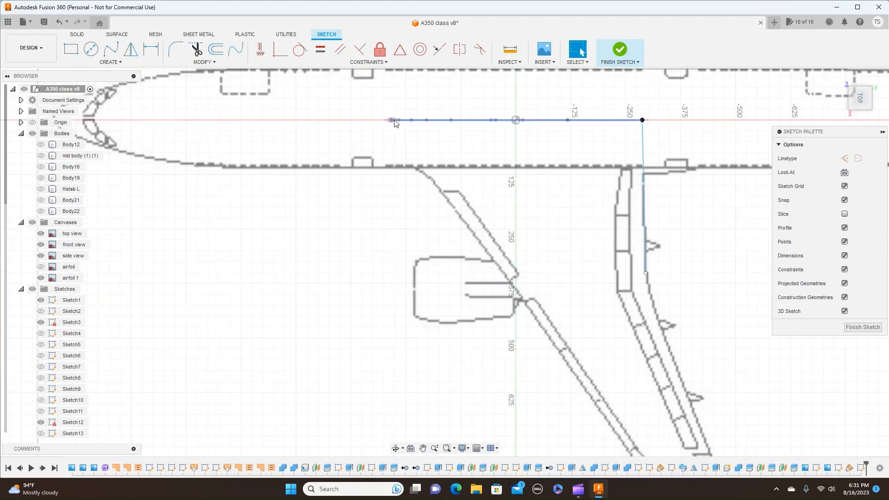
{"action": "key", "text": "l"}
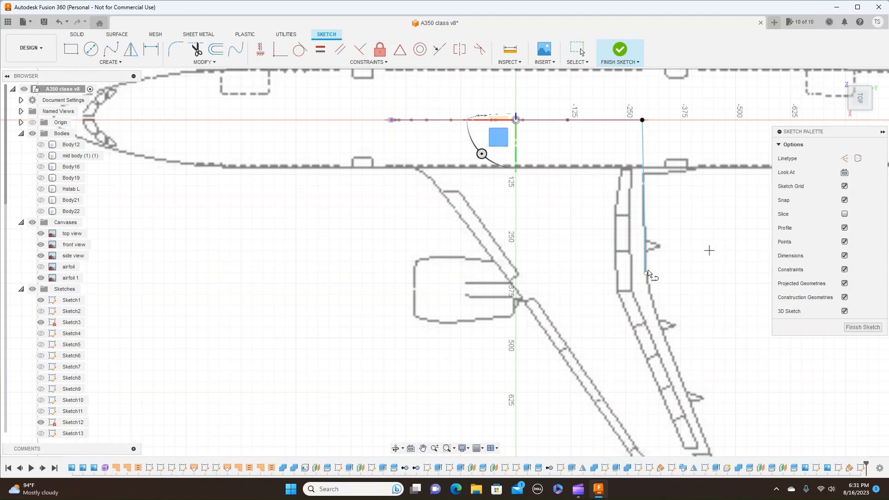
{"action": "scroll", "coordinate": [613, 290], "scroll_direction": "up", "scroll_amount": 2}
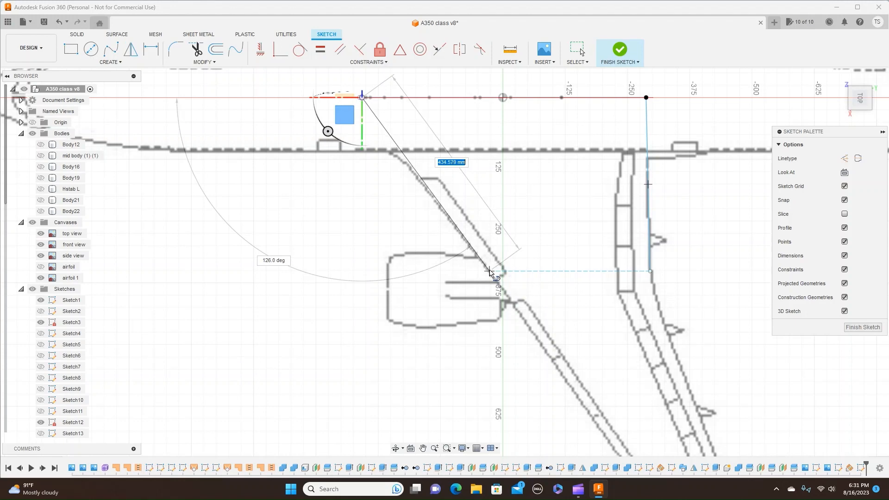
{"action": "double_click", "coordinate": [490, 271]}
{"action": "right_click", "coordinate": [491, 273]}
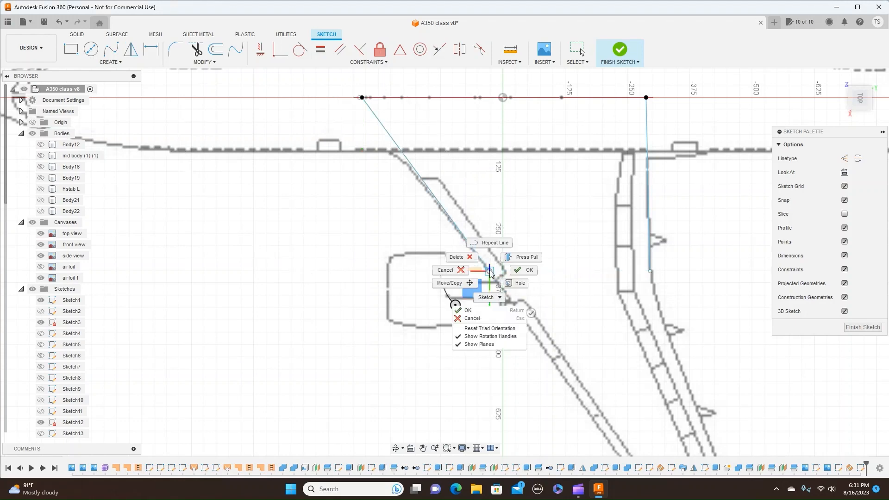
{"action": "left_click", "coordinate": [524, 271]}
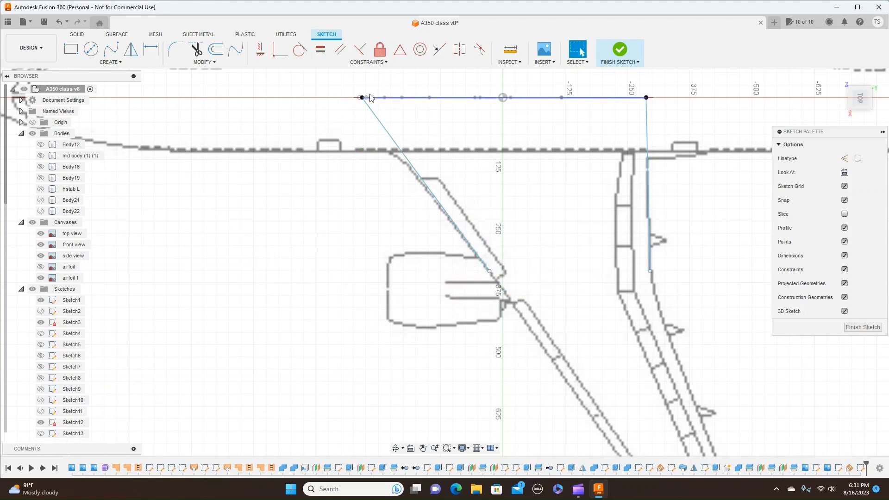
Check where the leading-edge line meets the airfoil's front point, and finish the sketch
{"action": "scroll", "coordinate": [359, 110], "scroll_direction": "up", "scroll_amount": 2}
{"action": "middle_click_drag", "start_coordinate": [359, 110], "coordinate": [348, 139]}
{"action": "left_click", "coordinate": [344, 139]}
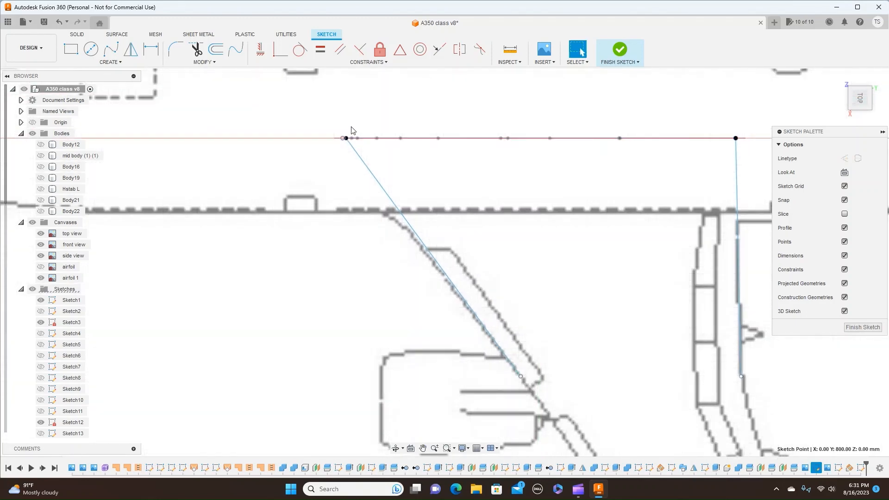
{"action": "left_click_drag", "start_coordinate": [335, 136], "coordinate": [335, 136]}
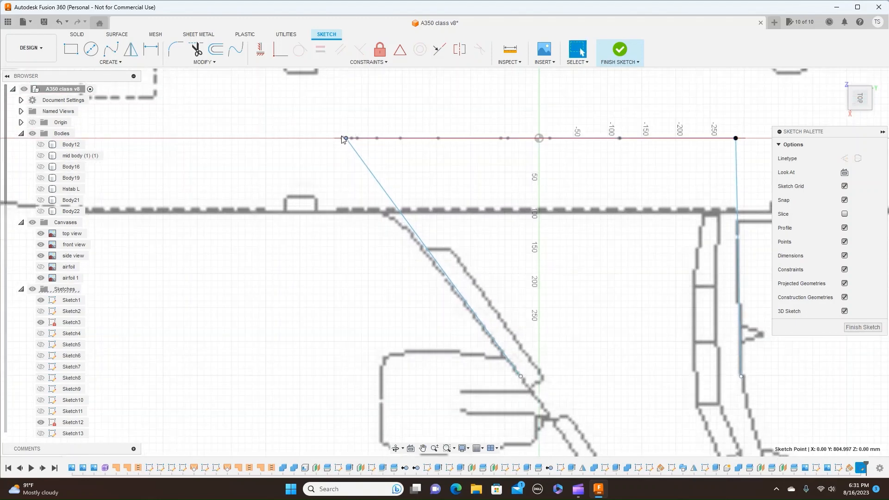
{"action": "left_click", "coordinate": [355, 149]}
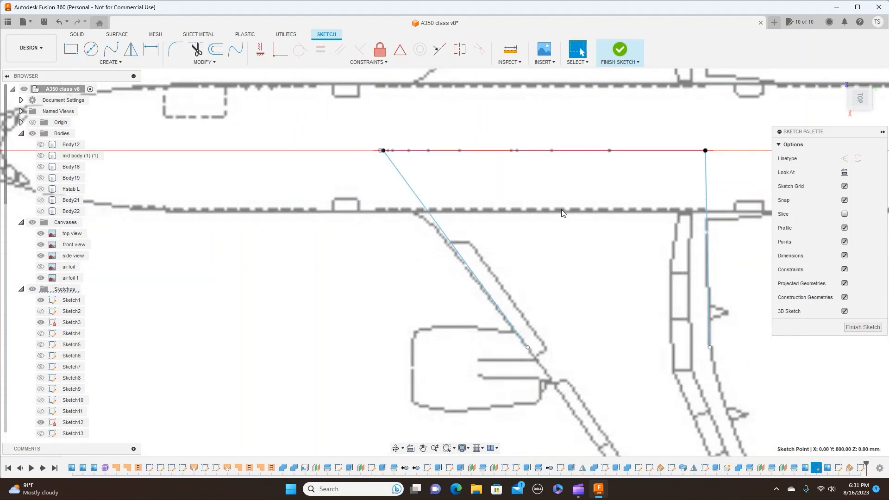
{"action": "scroll", "coordinate": [561, 210], "scroll_direction": "down", "scroll_amount": 3}
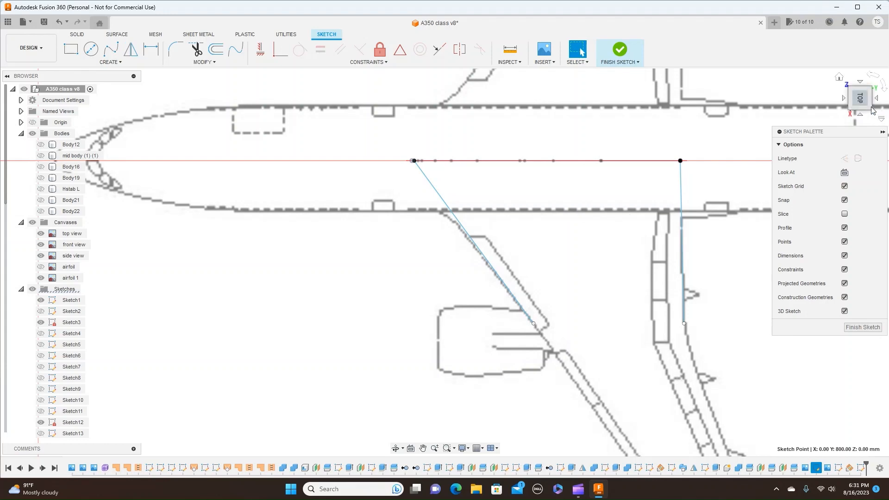
{"action": "mouse_move", "coordinate": [861, 100]}
{"action": "left_mouse_down"}
{"action": "mouse_move", "coordinate": [874, 63]}
{"action": "mouse_move", "coordinate": [865, 69]}
{"action": "mouse_move", "coordinate": [871, 99]}
{"action": "mouse_move", "coordinate": [871, 74]}
{"action": "left_mouse_up"}
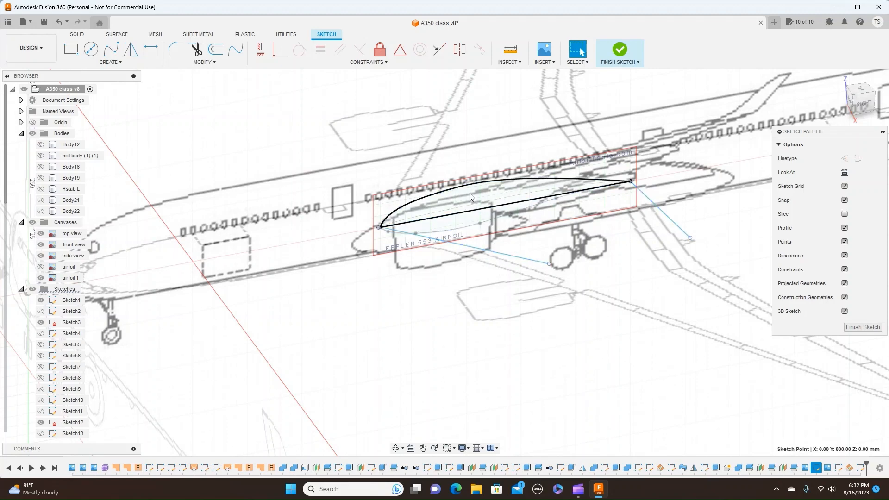
{"action": "left_click", "coordinate": [638, 65]}
{"action": "left_click", "coordinate": [632, 75]}
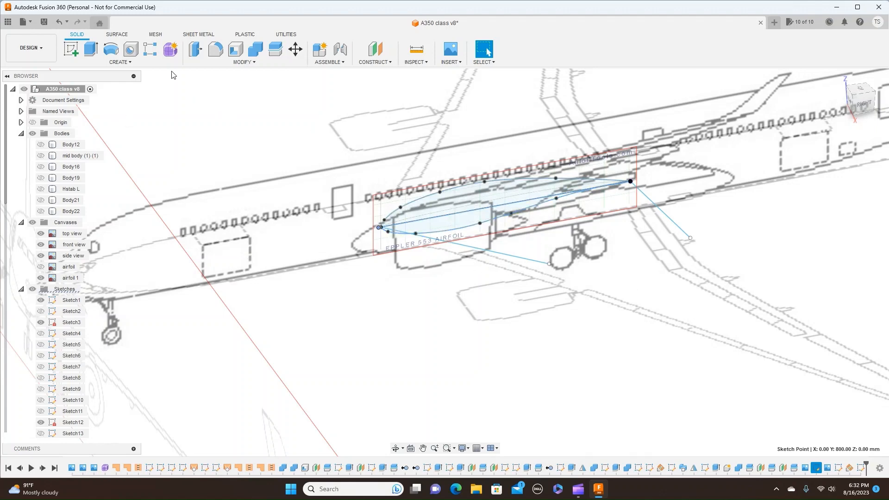
Start a Path + Guide Rail sweep with both halves of the airfoil as its profiles
{"action": "left_click", "coordinate": [135, 63]}
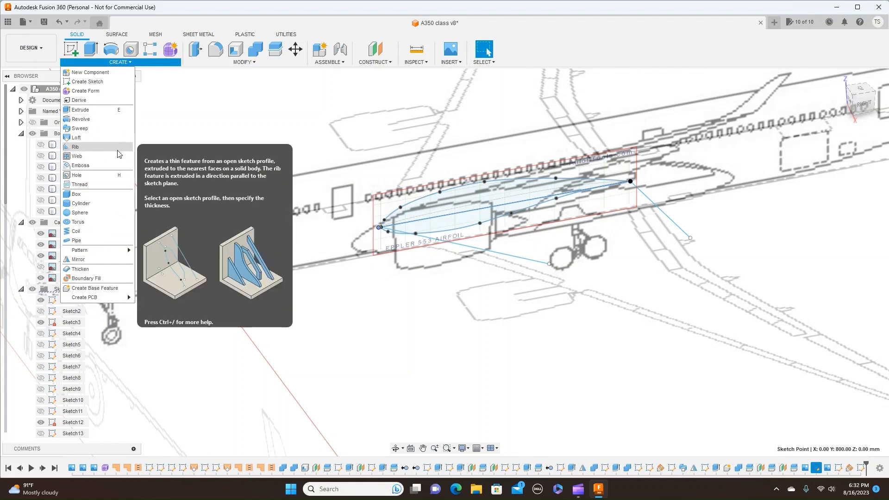
{"action": "left_click", "coordinate": [103, 130]}
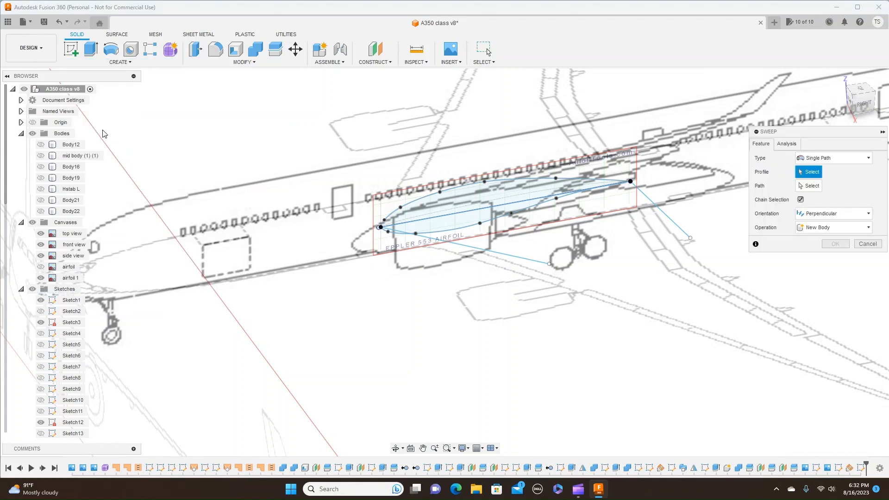
{"action": "left_click", "coordinate": [869, 161]}
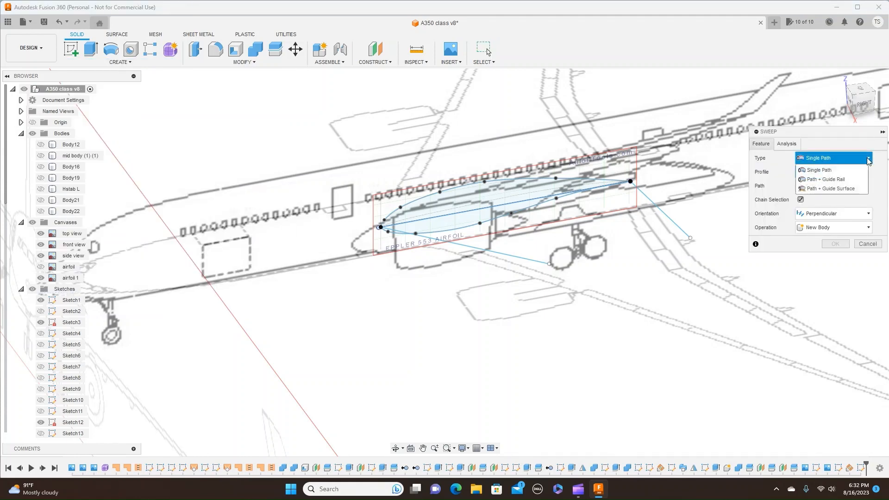
{"action": "left_click", "coordinate": [853, 180]}
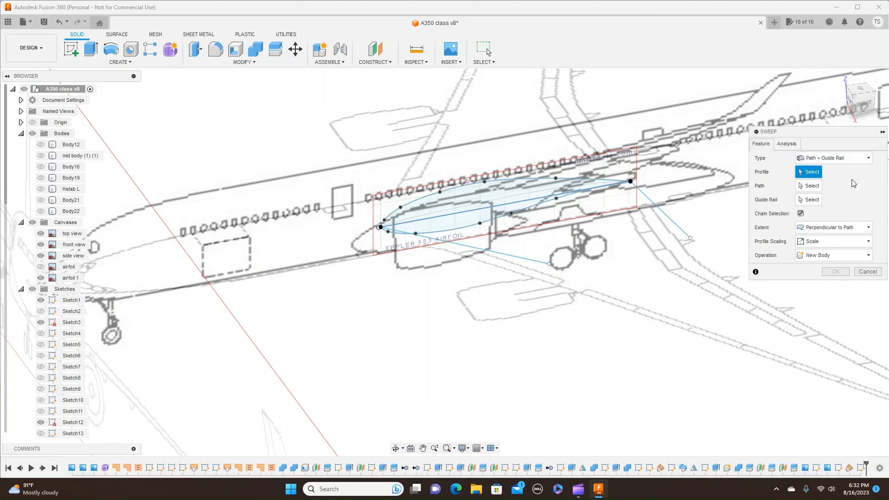
{"action": "left_click", "coordinate": [481, 200]}
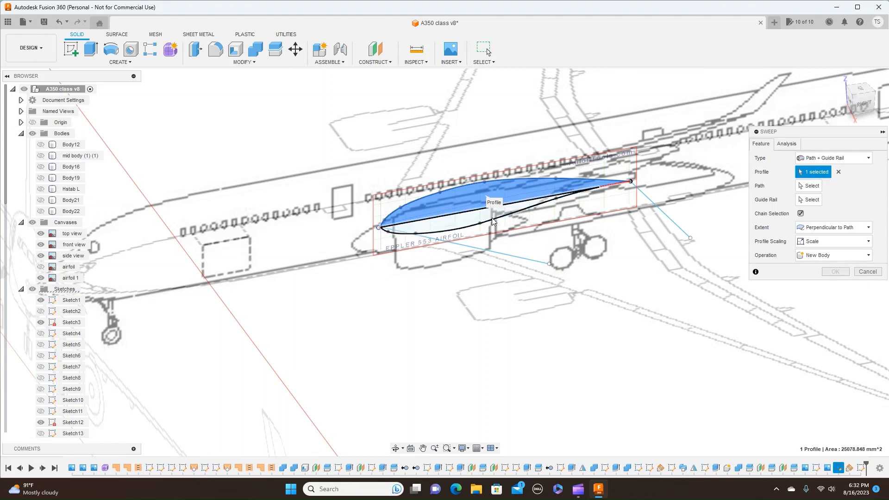
{"action": "left_click", "coordinate": [457, 222]}
Use the leading-edge line as the sweep path and the trailing-edge line as the guide rail
{"action": "left_click", "coordinate": [811, 188]}
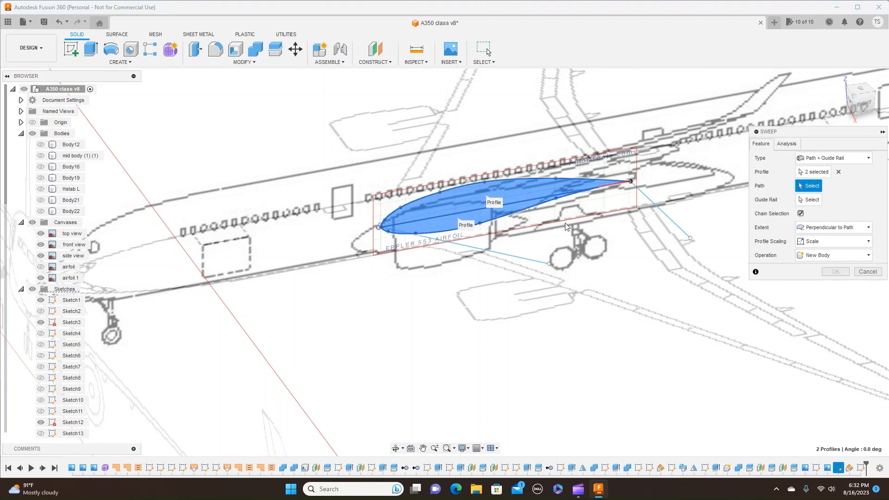
{"action": "left_click", "coordinate": [500, 253]}
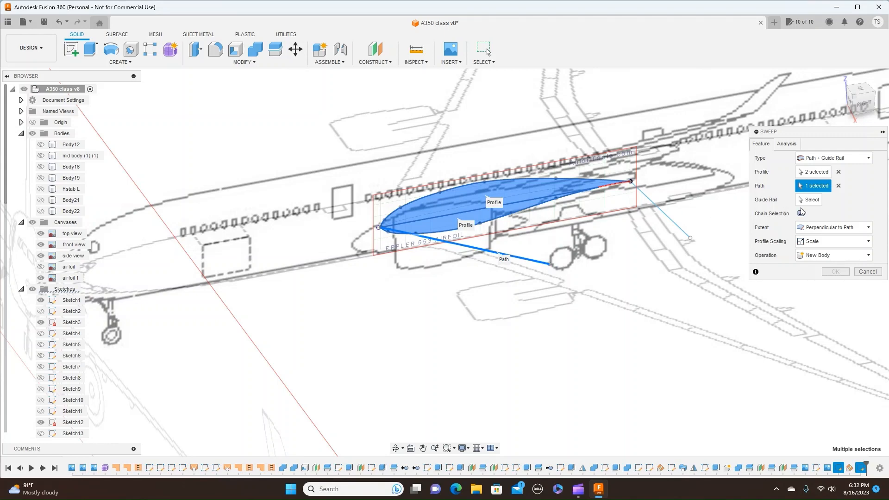
{"action": "left_click", "coordinate": [812, 203]}
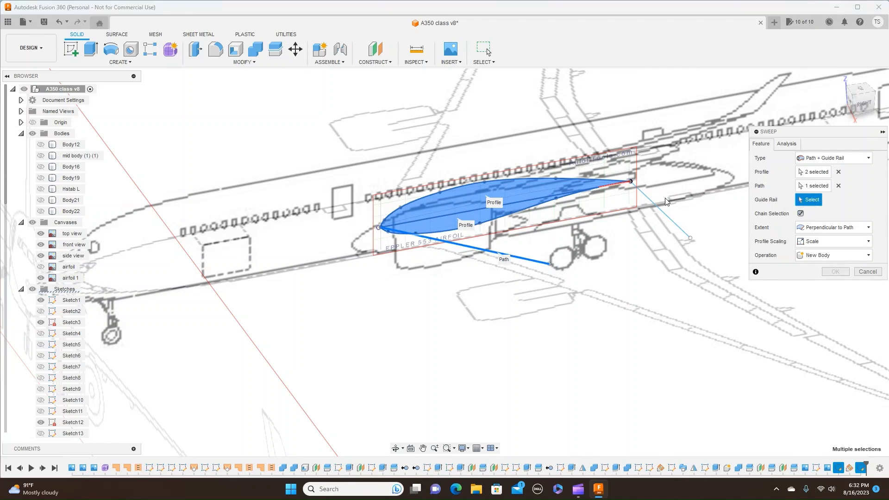
{"action": "left_click", "coordinate": [655, 208]}
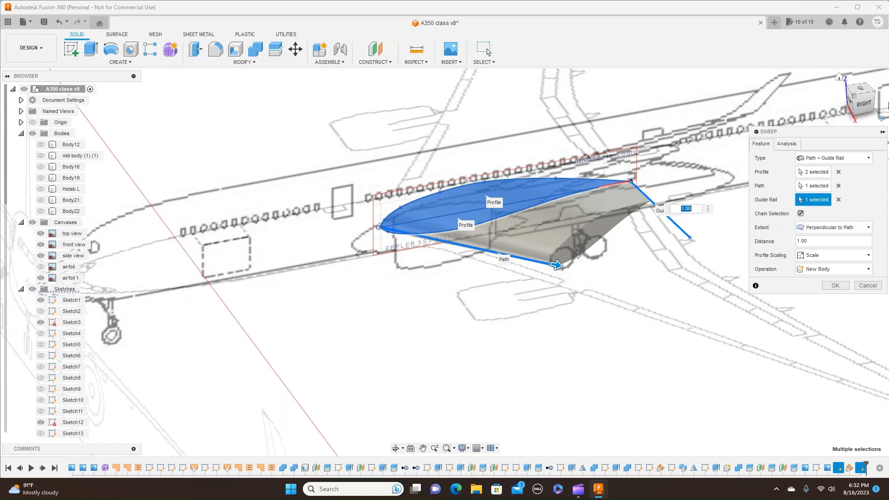
Set the sweep's extent to Full Extents, create it as a new body and view it from the right
{"action": "left_click_drag", "start_coordinate": [864, 99], "coordinate": [855, 114]}
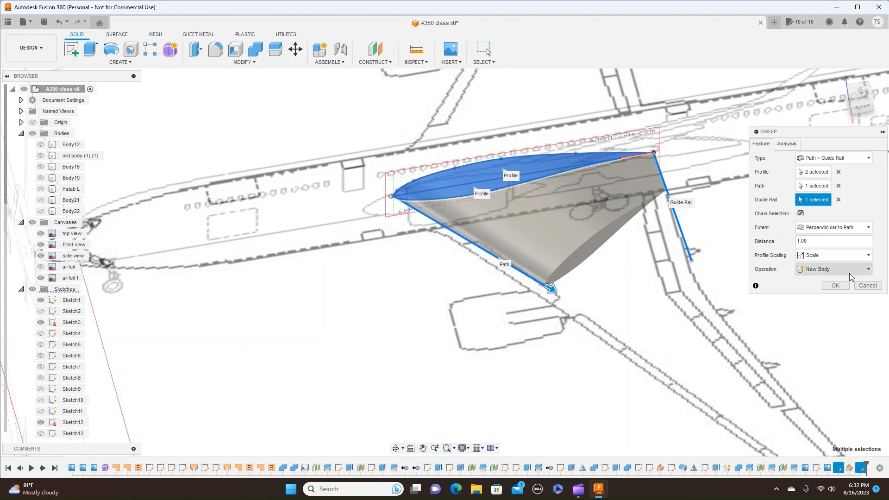
{"action": "left_click", "coordinate": [868, 230]}
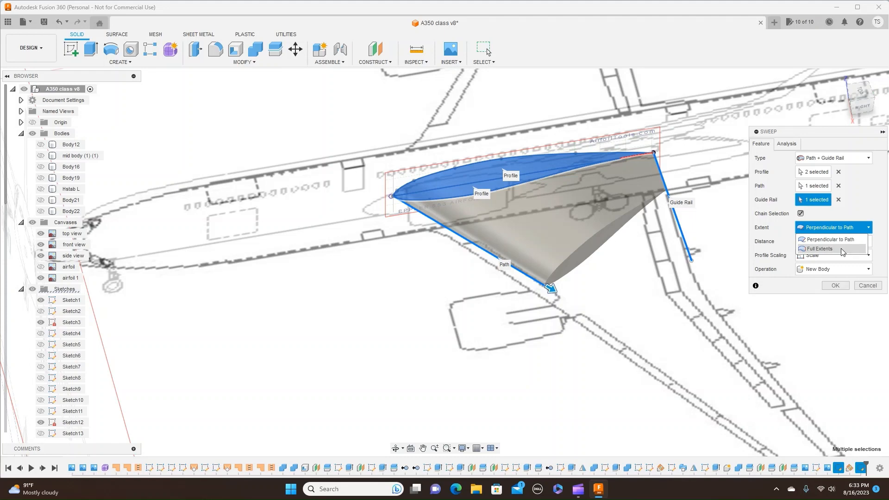
{"action": "left_click", "coordinate": [842, 250]}
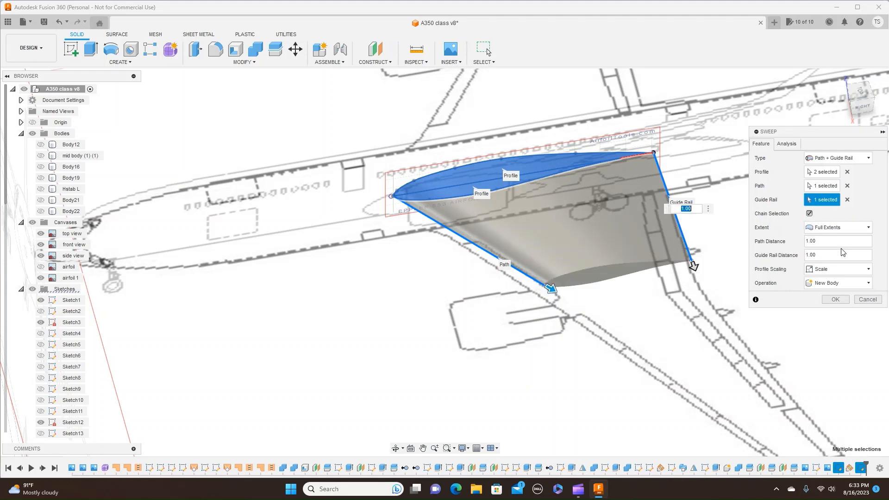
{"action": "left_click", "coordinate": [836, 299]}
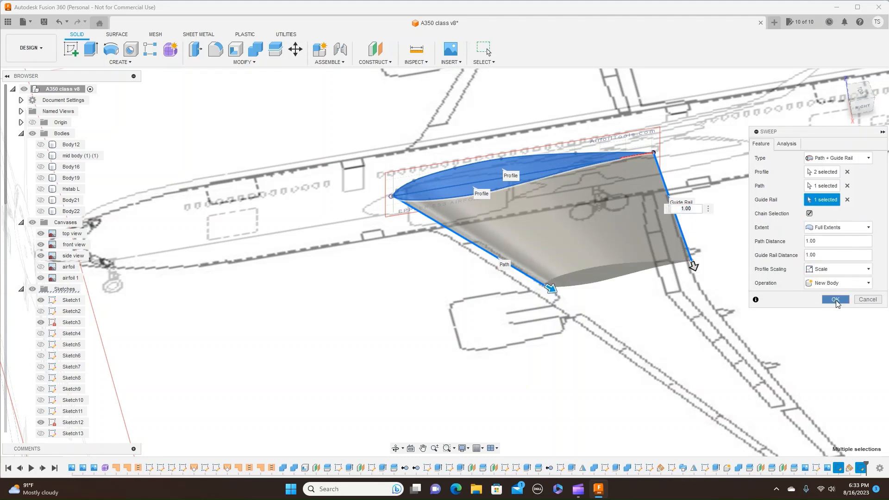
{"action": "left_click", "coordinate": [859, 107]}
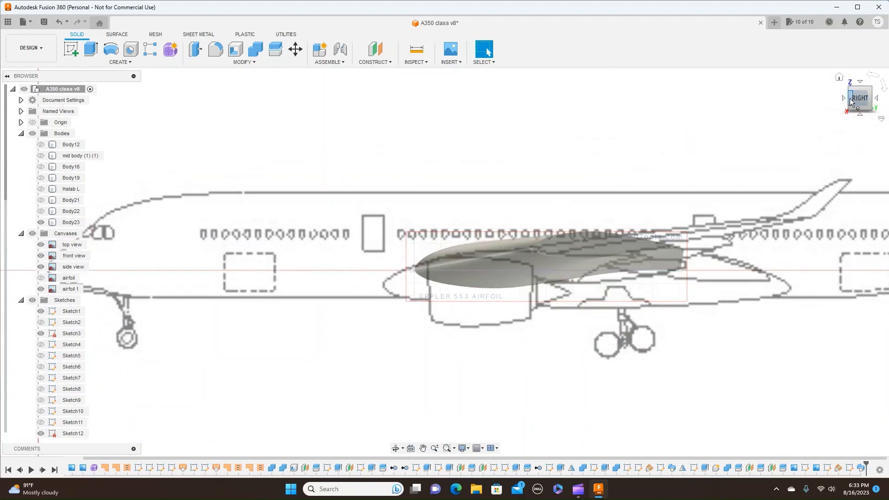
Compare the swept inner wing section with the aircraft outline in the front, top and side reference drawings
{"action": "left_click_drag", "start_coordinate": [851, 99], "coordinate": [877, 100]}
{"action": "left_click", "coordinate": [856, 101]}
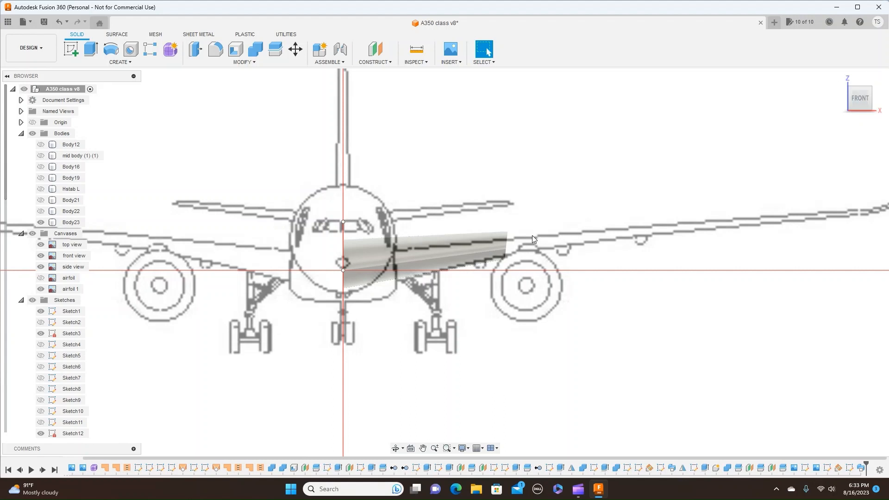
{"action": "left_click", "coordinate": [486, 248]}
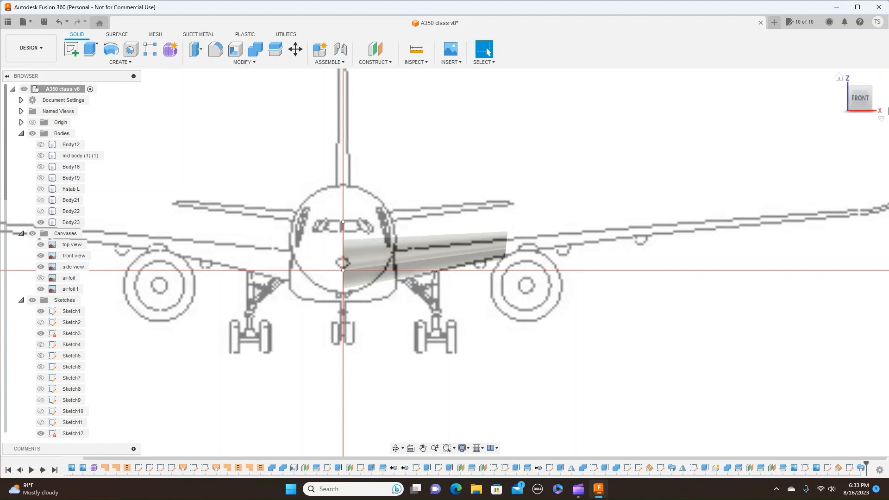
{"action": "left_click", "coordinate": [860, 84]}
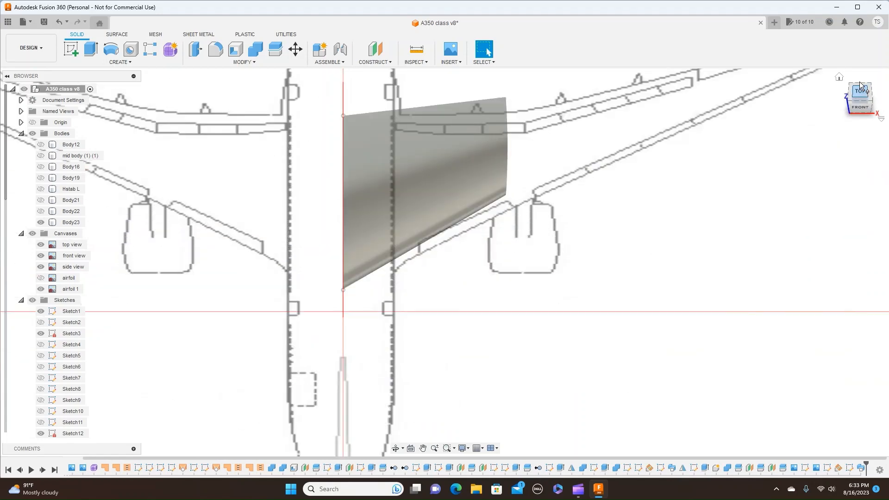
{"action": "scroll", "coordinate": [731, 232], "scroll_direction": "down", "scroll_amount": 3}
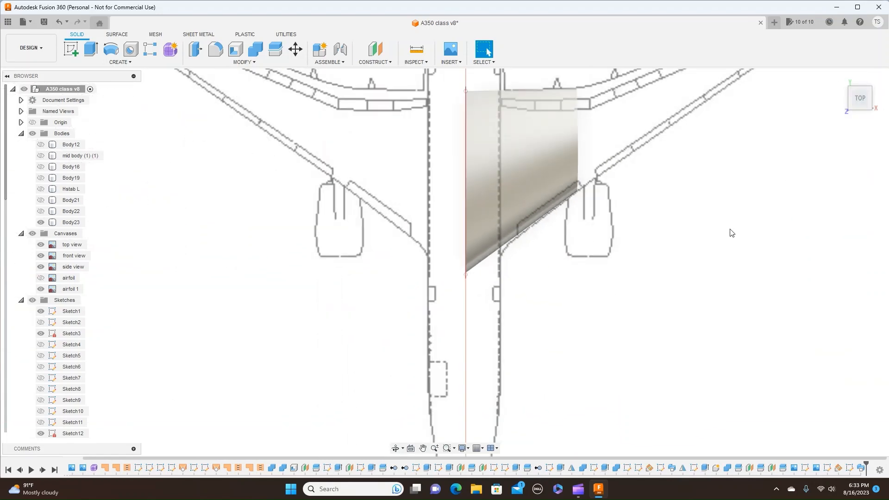
{"action": "scroll", "coordinate": [730, 232], "scroll_direction": "up", "scroll_amount": 1}
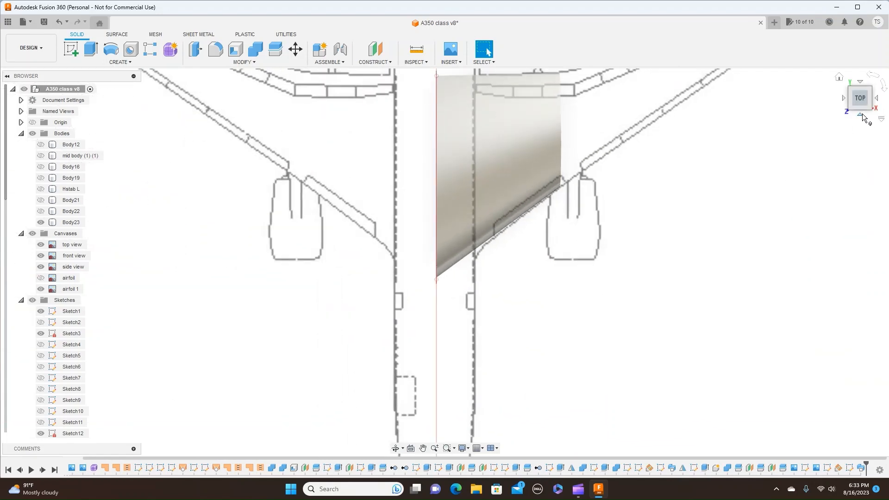
{"action": "left_click", "coordinate": [862, 115]}
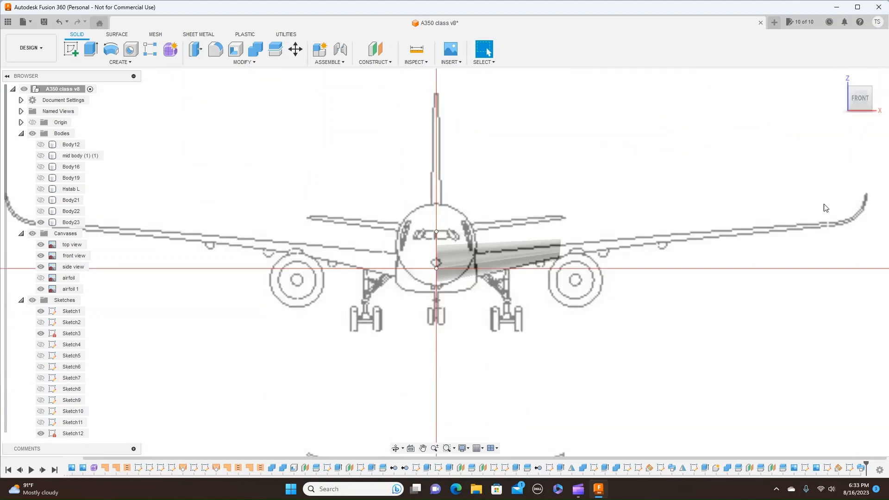
{"action": "left_click", "coordinate": [877, 99]}
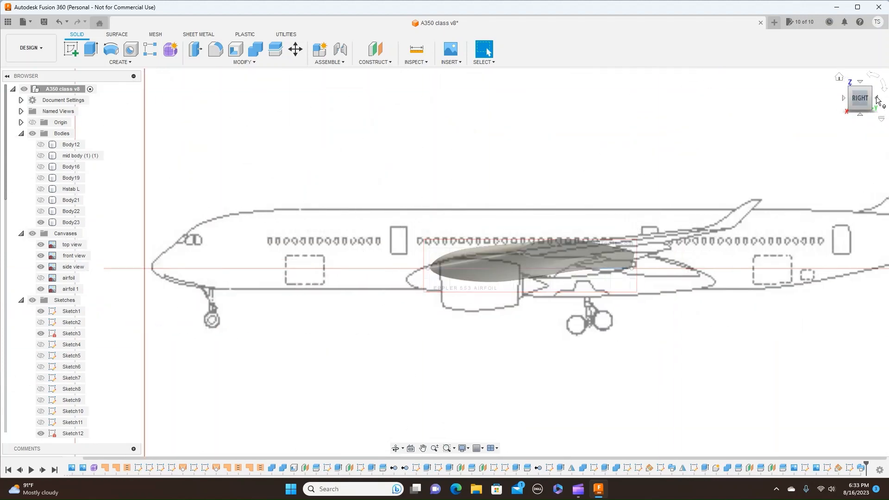
{"action": "left_click", "coordinate": [843, 99]}
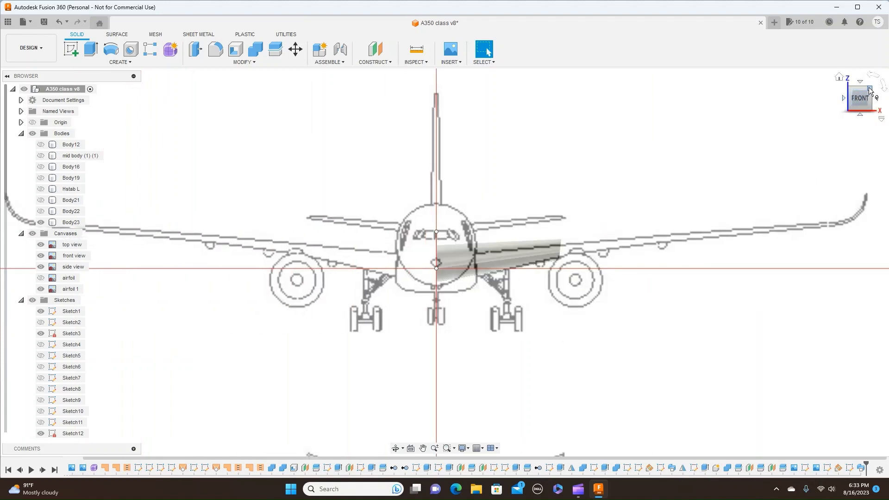
{"action": "left_click_drag", "start_coordinate": [857, 98], "coordinate": [885, 199]}
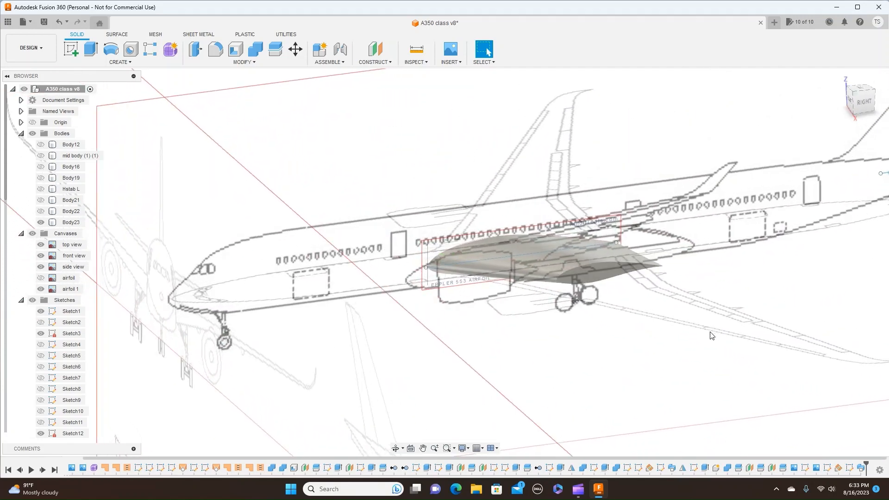
{"action": "left_click", "coordinate": [859, 90]}
{"action": "scroll", "coordinate": [725, 317], "scroll_direction": "down", "scroll_amount": 2}
{"action": "middle_click_drag", "start_coordinate": [725, 317], "coordinate": [662, 152]}
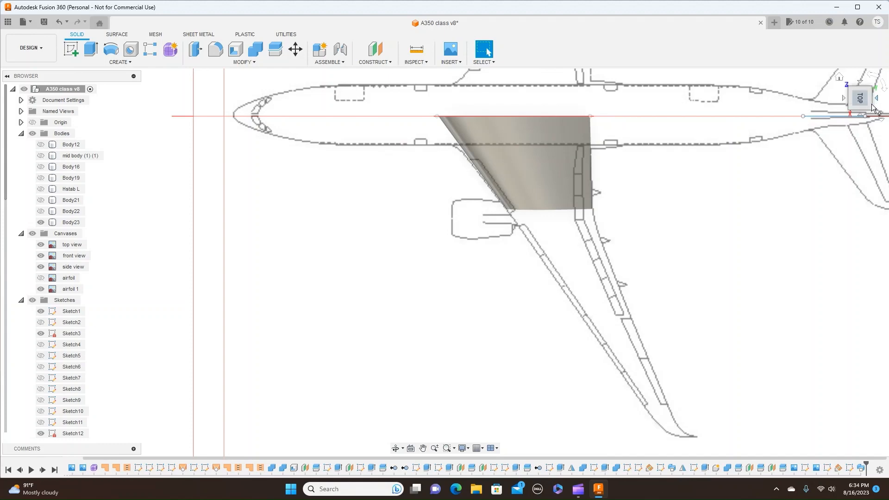
{"action": "left_click", "coordinate": [859, 111]}
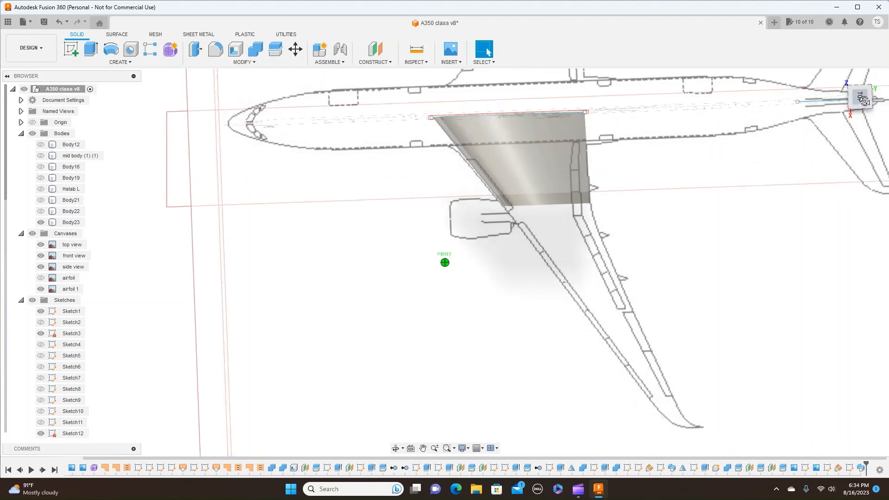
Show construction plane Plane8 through the inner wing section and start a new sketch on it
{"action": "left_click", "coordinate": [72, 50]}
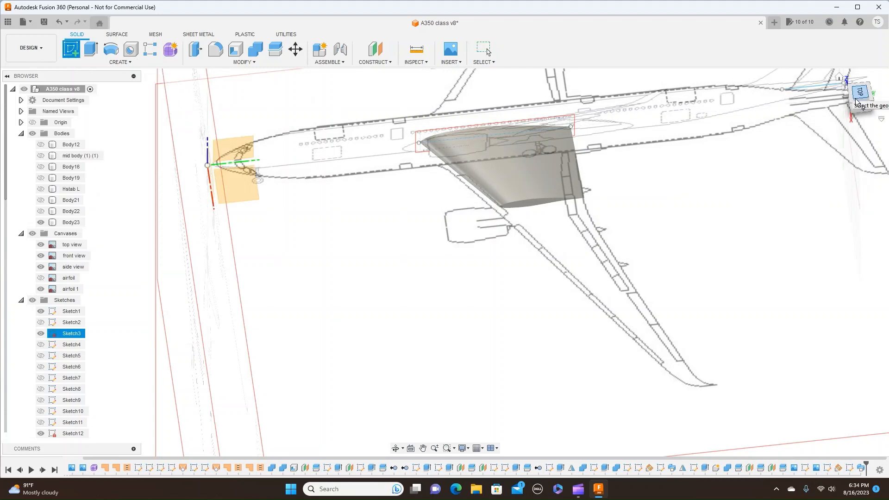
{"action": "left_click_drag", "start_coordinate": [861, 97], "coordinate": [879, 86]}
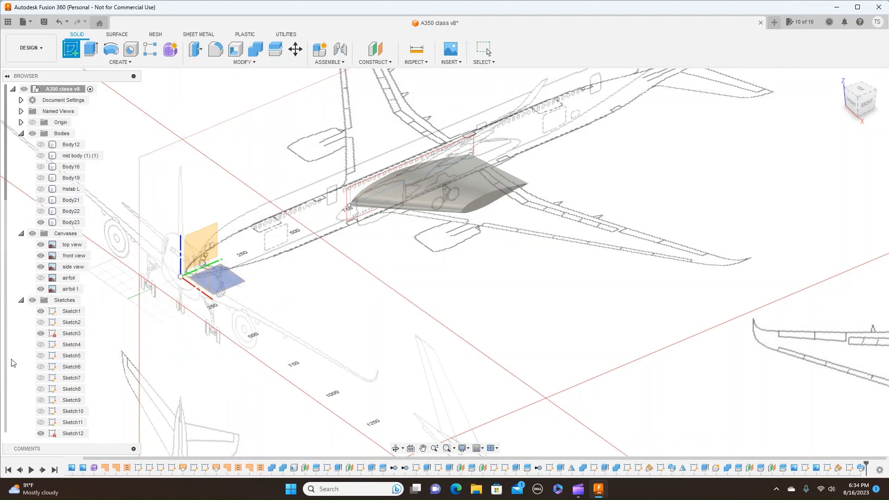
{"action": "scroll", "coordinate": [5, 371], "scroll_direction": "down", "scroll_amount": 3}
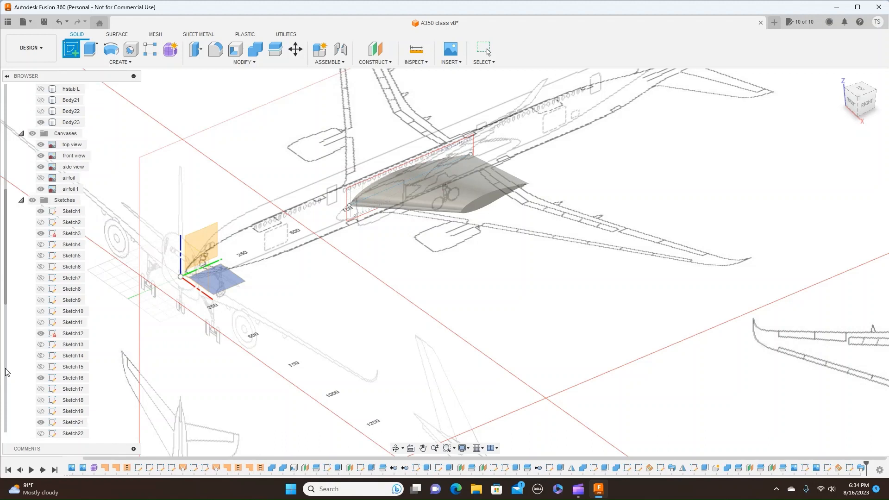
{"action": "scroll", "coordinate": [6, 372], "scroll_direction": "down", "scroll_amount": 5}
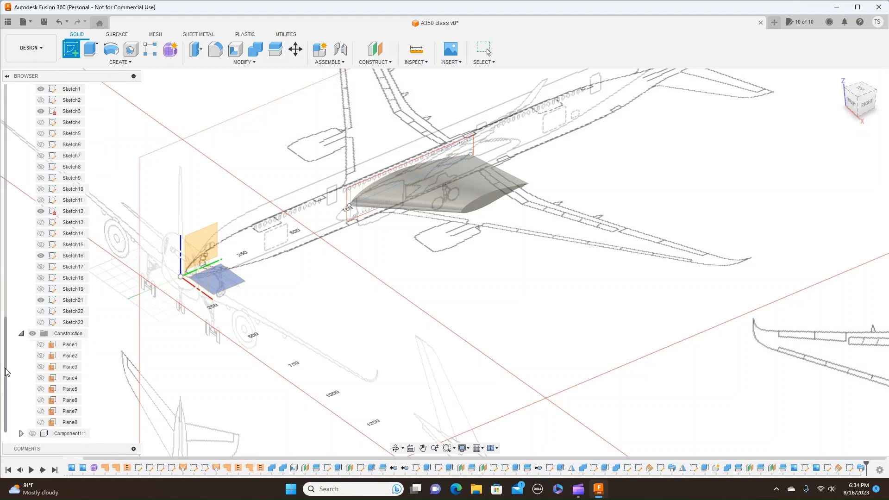
{"action": "left_click", "coordinate": [40, 422]}
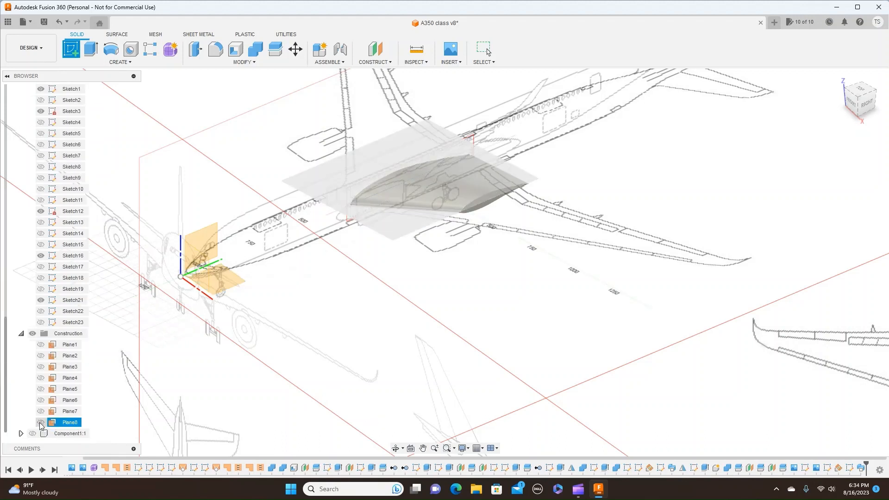
{"action": "left_click", "coordinate": [381, 218]}
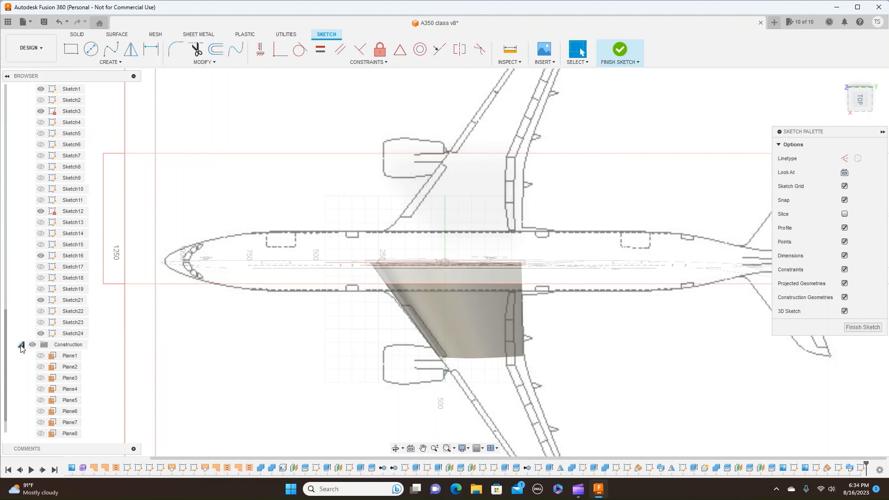
{"action": "left_click", "coordinate": [21, 346]}
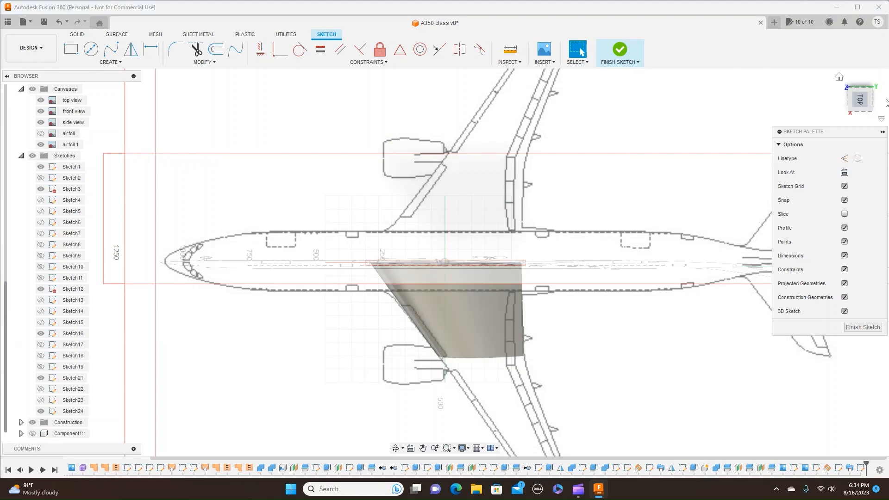
Project the leading- and trailing-edge corner points of the wing section's outboard end into the sketch
{"action": "mouse_move", "coordinate": [865, 109]}
{"action": "left_mouse_down"}
{"action": "mouse_move", "coordinate": [848, 108]}
{"action": "mouse_move", "coordinate": [847, 118]}
{"action": "left_mouse_up"}
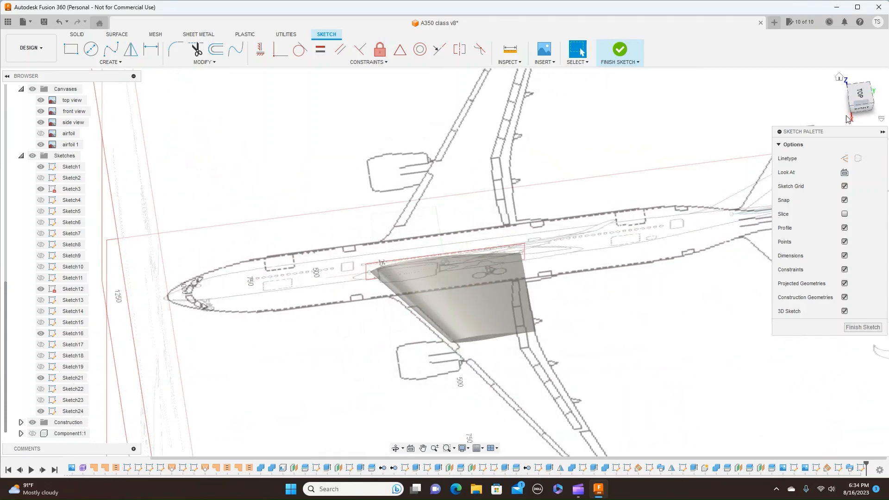
{"action": "left_click", "coordinate": [862, 111]}
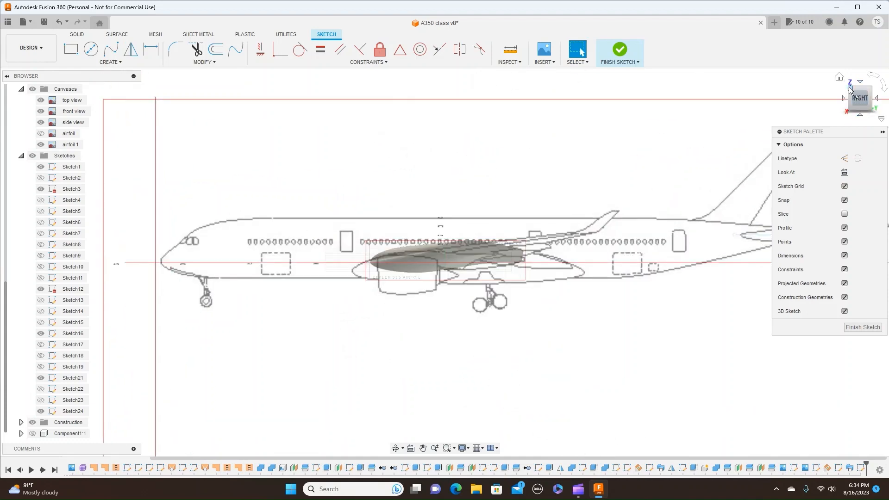
{"action": "mouse_move", "coordinate": [850, 91]}
{"action": "left_mouse_down"}
{"action": "mouse_move", "coordinate": [863, 103]}
{"action": "mouse_move", "coordinate": [871, 95]}
{"action": "left_mouse_up"}
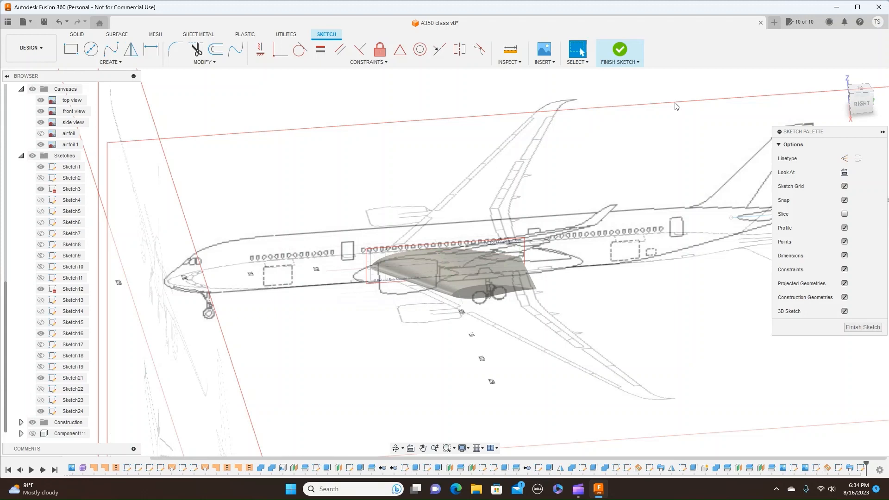
{"action": "key", "text": "p"}
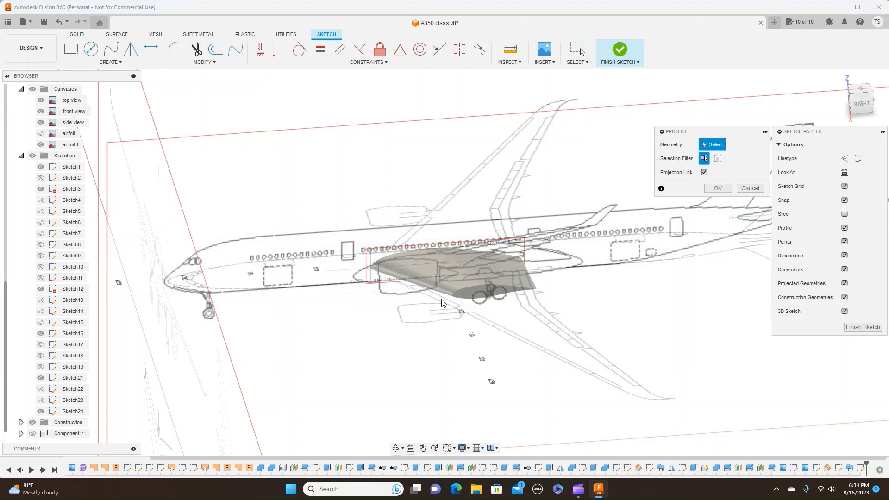
{"action": "left_click", "coordinate": [452, 295]}
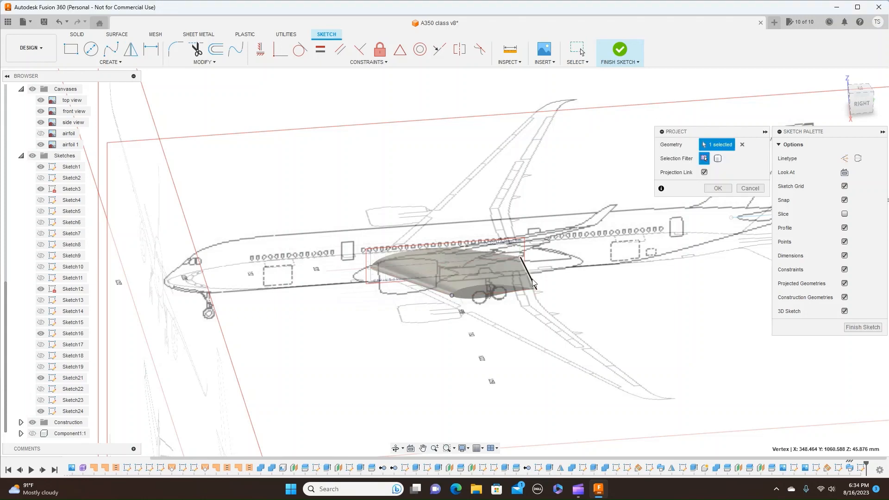
{"action": "left_click", "coordinate": [537, 290]}
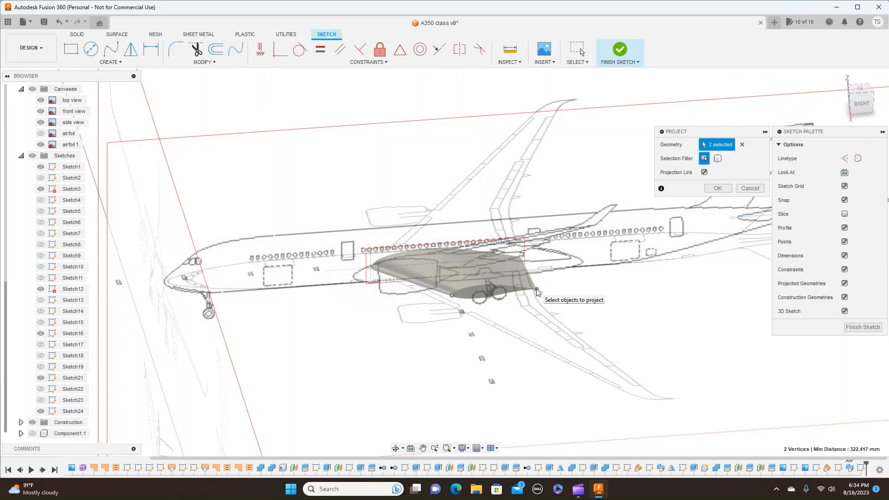
{"action": "left_click", "coordinate": [717, 188]}
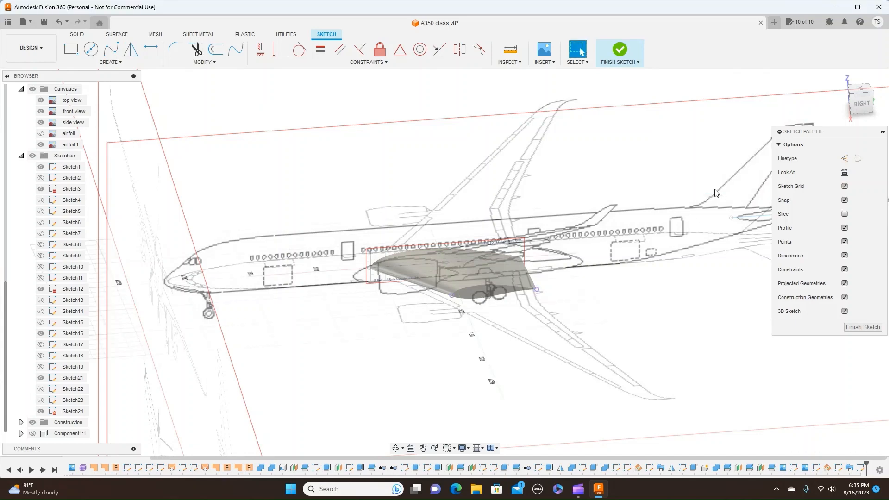
Draw the outer leading-edge line from the projected front point to the base of the curved wingtip in the top view
{"action": "left_click", "coordinate": [864, 87]}
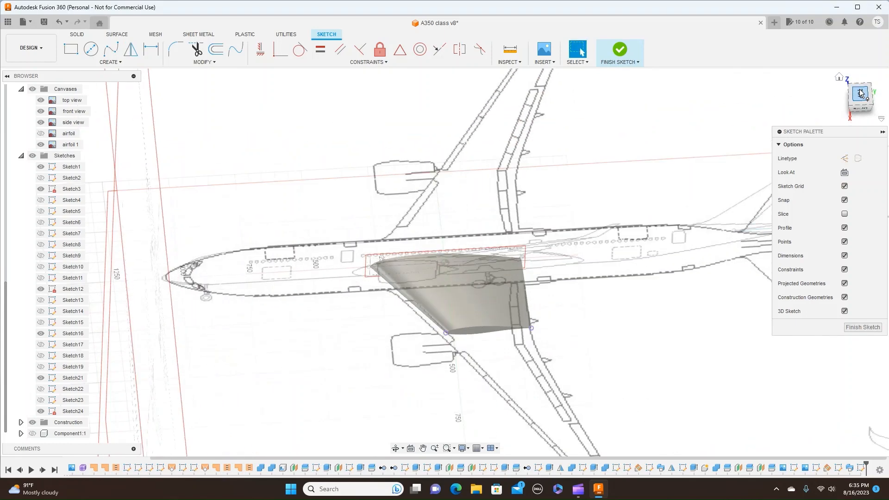
{"action": "middle_click_drag", "start_coordinate": [701, 280], "coordinate": [662, 174]}
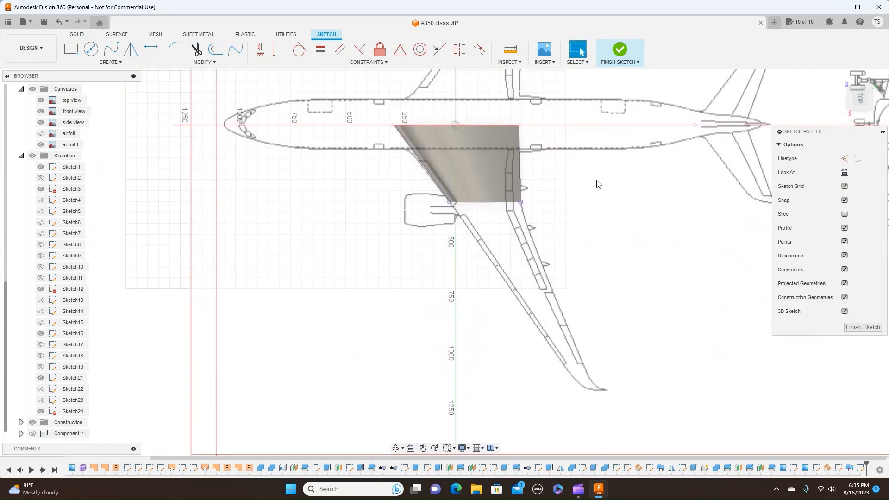
{"action": "key", "text": "l"}
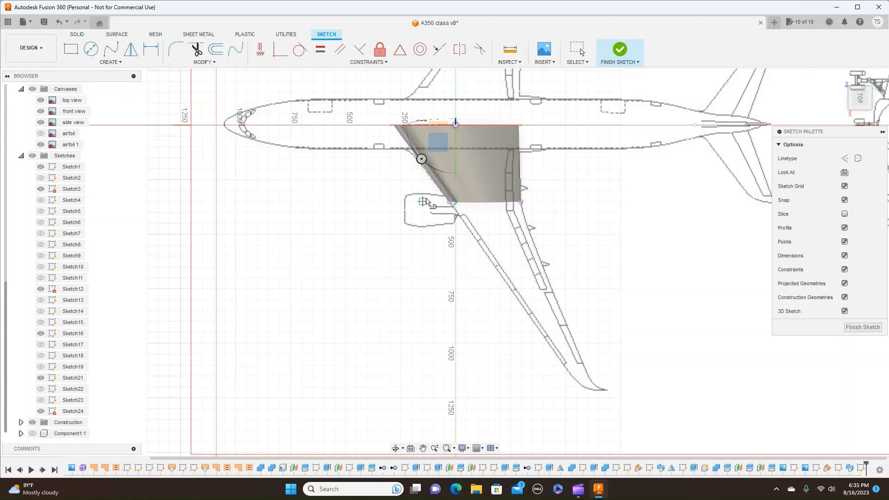
{"action": "left_click", "coordinate": [450, 201]}
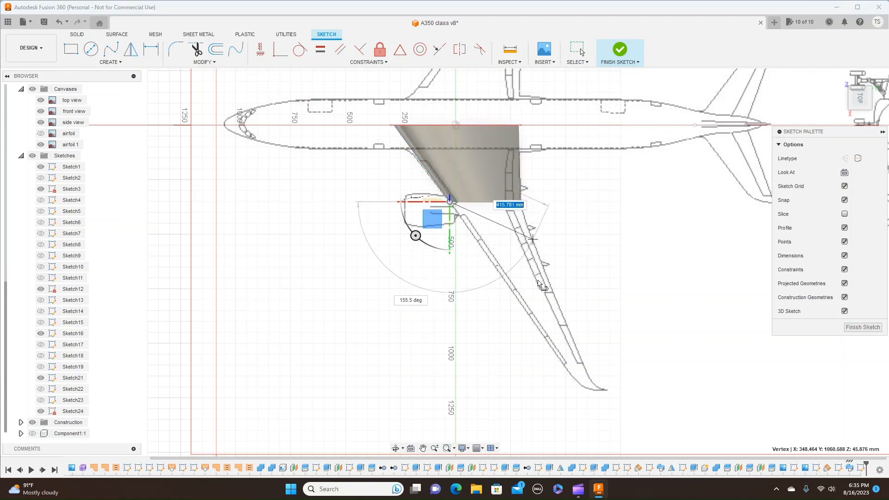
{"action": "left_click", "coordinate": [563, 365]}
{"action": "right_click", "coordinate": [563, 365]}
{"action": "left_click", "coordinate": [588, 364]}
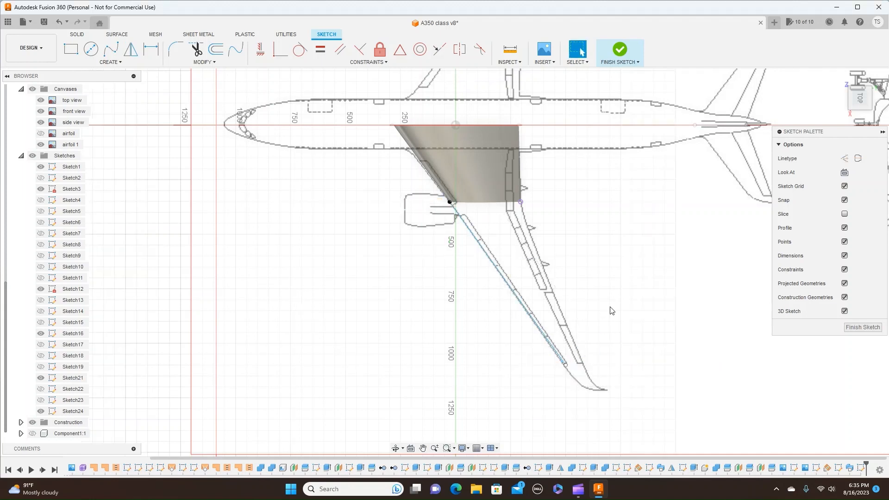
Draw the outer trailing-edge line, about 800 mm long, from the projected rear point to the wingtip base and finish the sketch
{"action": "key", "text": "l"}
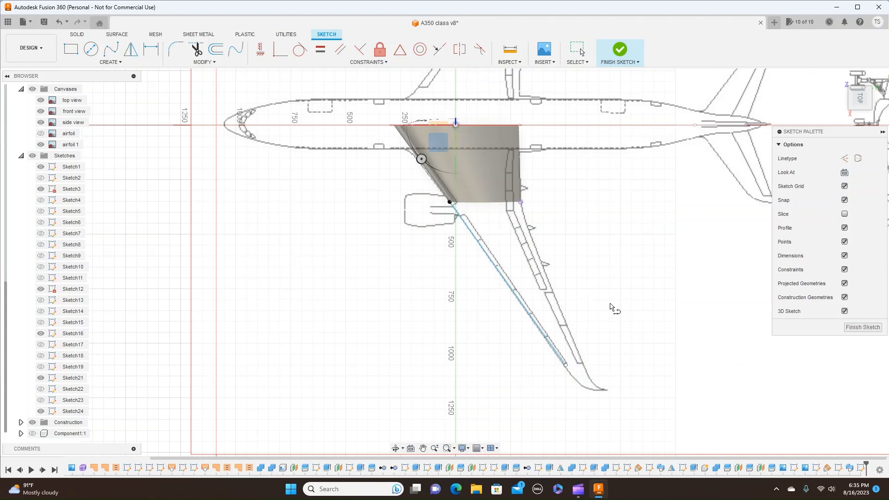
{"action": "left_click", "coordinate": [520, 202]}
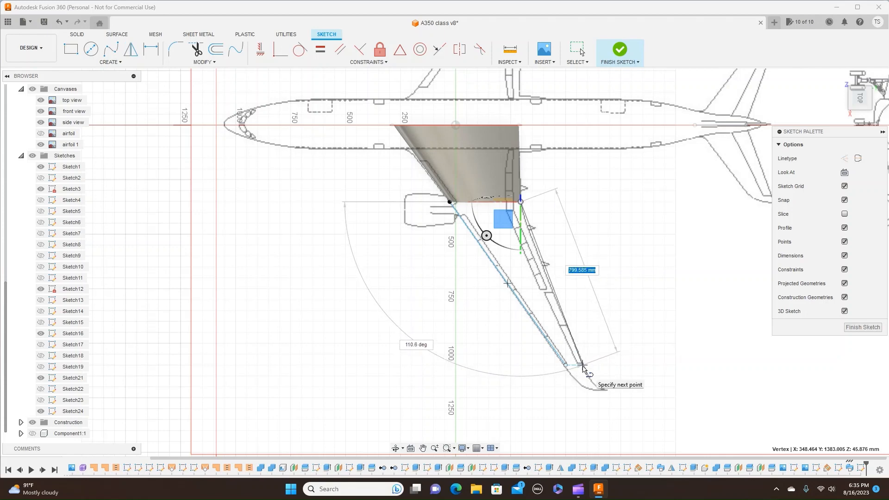
{"action": "left_click", "coordinate": [582, 366]}
{"action": "right_click", "coordinate": [585, 369]}
{"action": "left_click", "coordinate": [610, 372]}
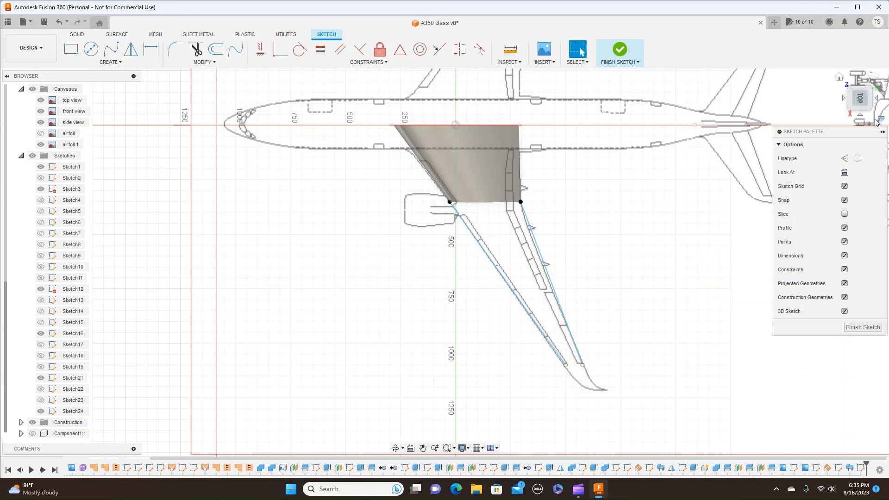
{"action": "left_click_drag", "start_coordinate": [863, 113], "coordinate": [875, 69]}
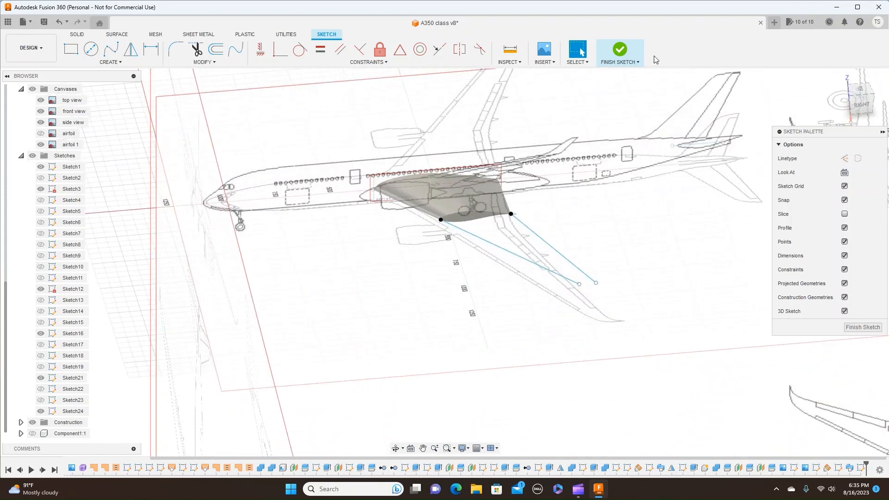
{"action": "left_click", "coordinate": [637, 63]}
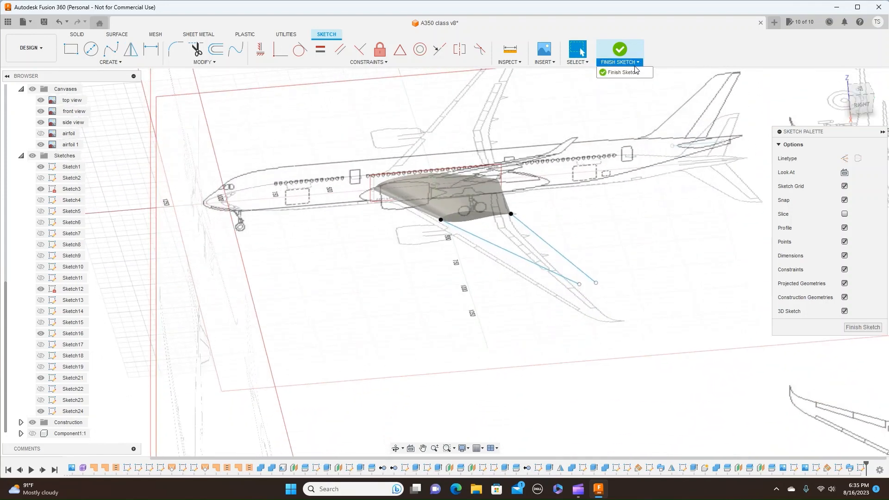
{"action": "left_click", "coordinate": [635, 73]}
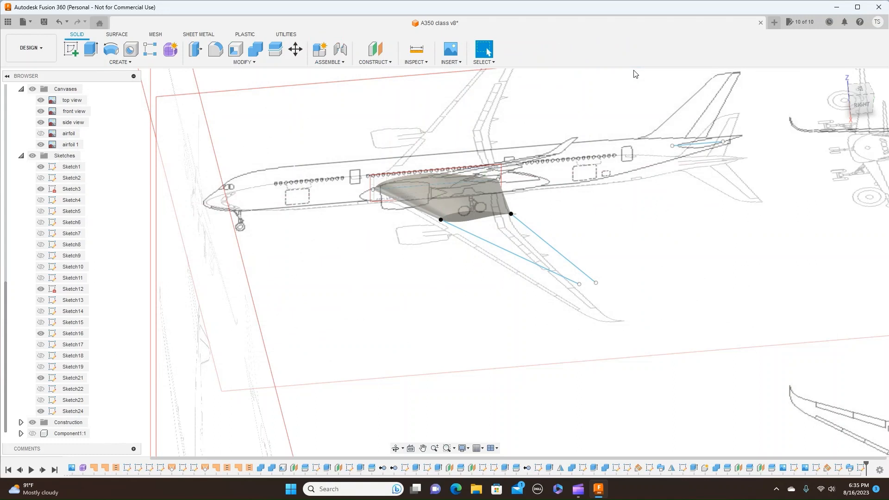
Sweep the inner wing's outboard end face along the leading-edge line with the trailing-edge line as guide rail, joined to the wing
{"action": "left_click", "coordinate": [121, 62]}
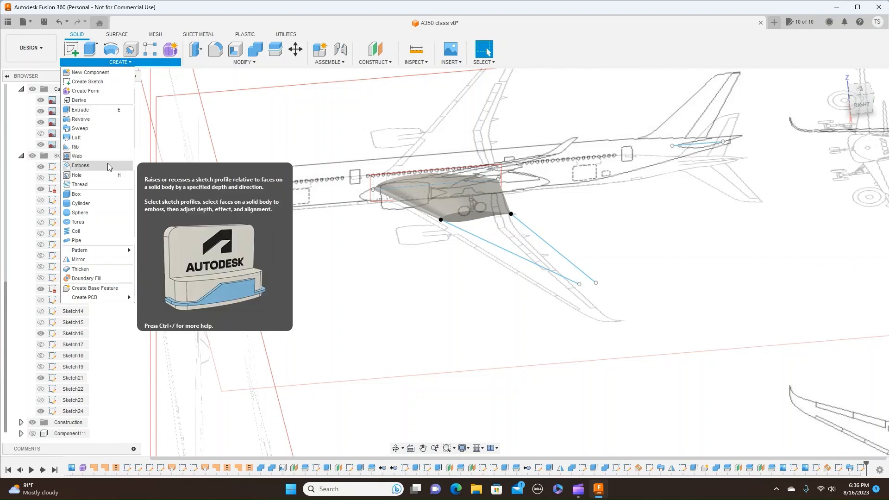
{"action": "left_click", "coordinate": [105, 133]}
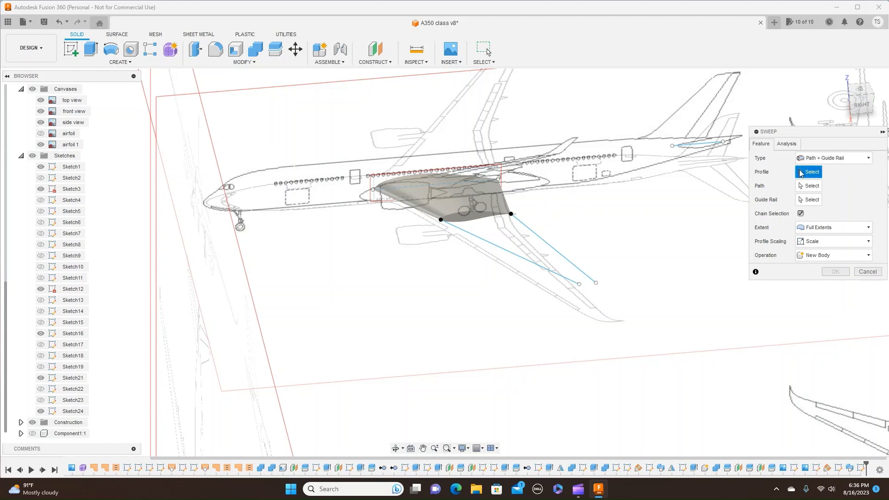
{"action": "left_click", "coordinate": [467, 219]}
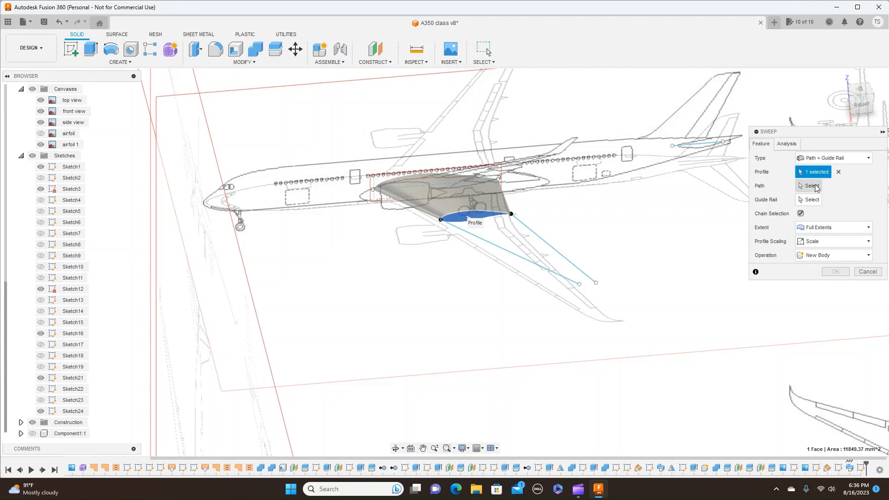
{"action": "left_click", "coordinate": [815, 186]}
{"action": "left_click", "coordinate": [481, 242]}
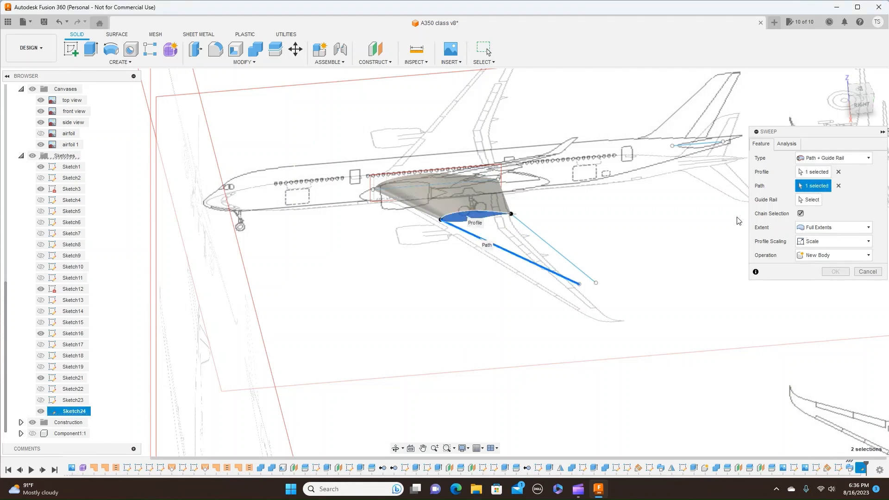
{"action": "left_click", "coordinate": [810, 199]}
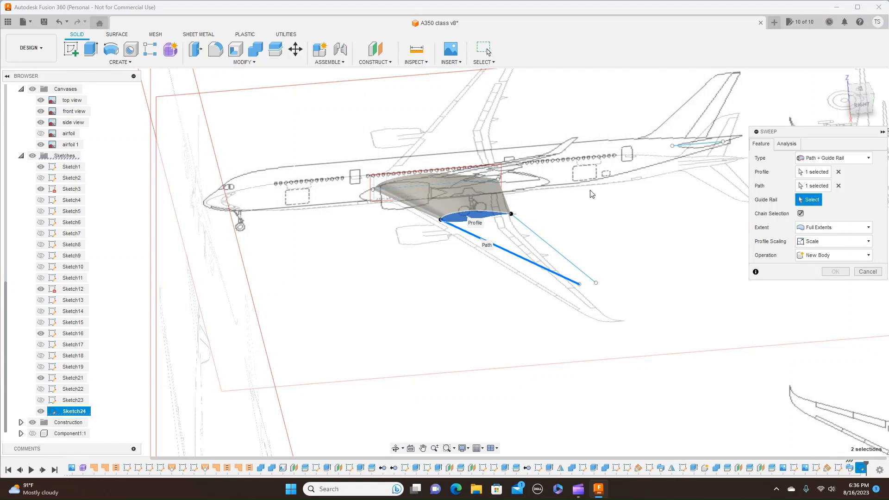
{"action": "left_click", "coordinate": [535, 234]}
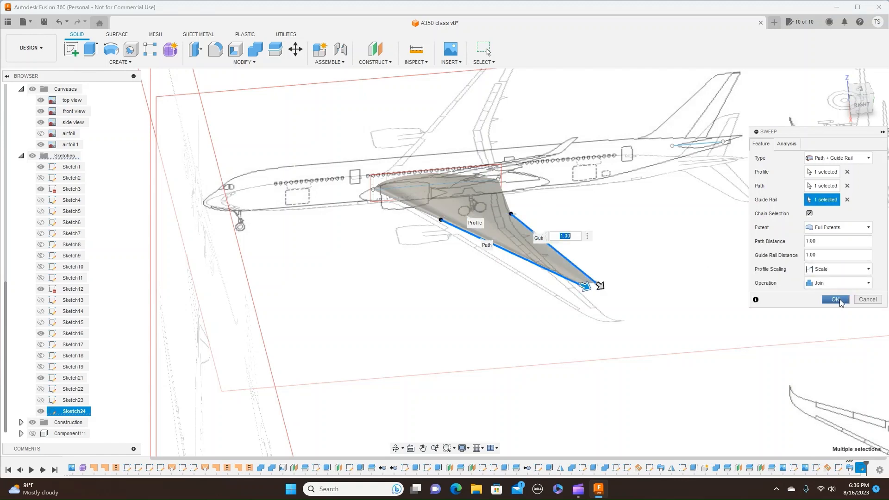
{"action": "left_click", "coordinate": [841, 301]}
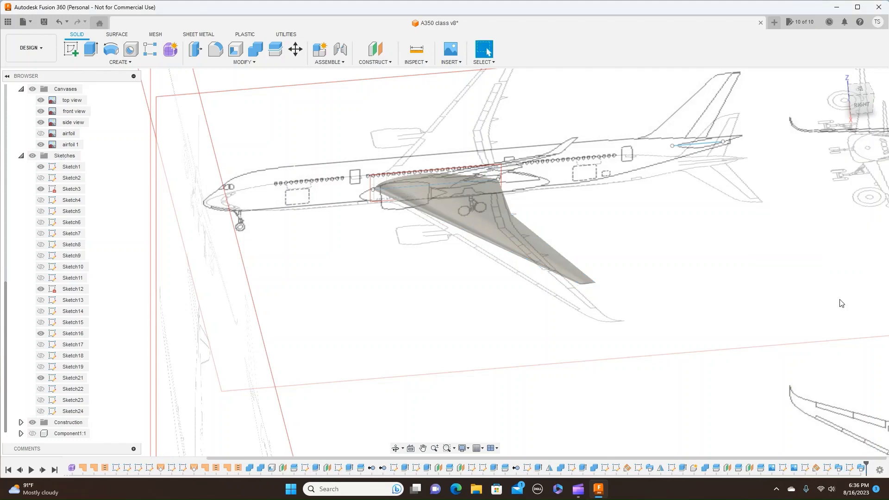
Hide all reference canvases and sketches and show the mid body fuselage together with the wing
{"action": "left_click", "coordinate": [863, 92]}
{"action": "scroll", "coordinate": [734, 245], "scroll_direction": "down", "scroll_amount": 2}
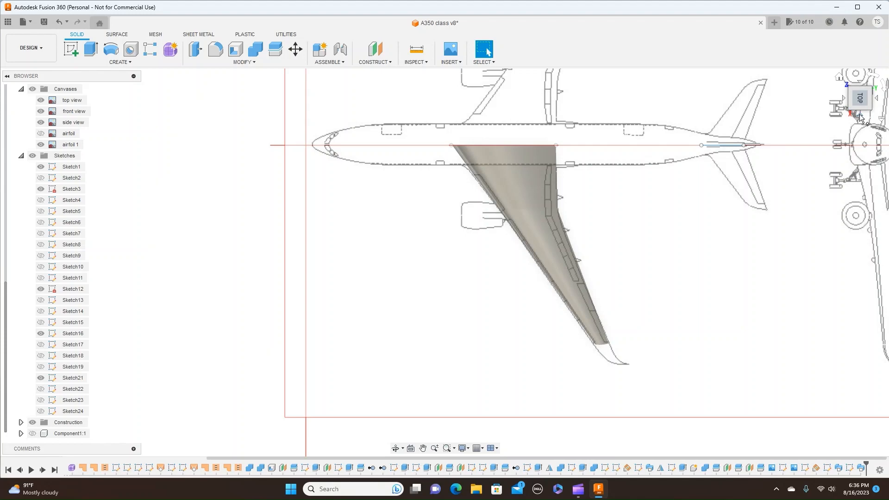
{"action": "left_click", "coordinate": [862, 113]}
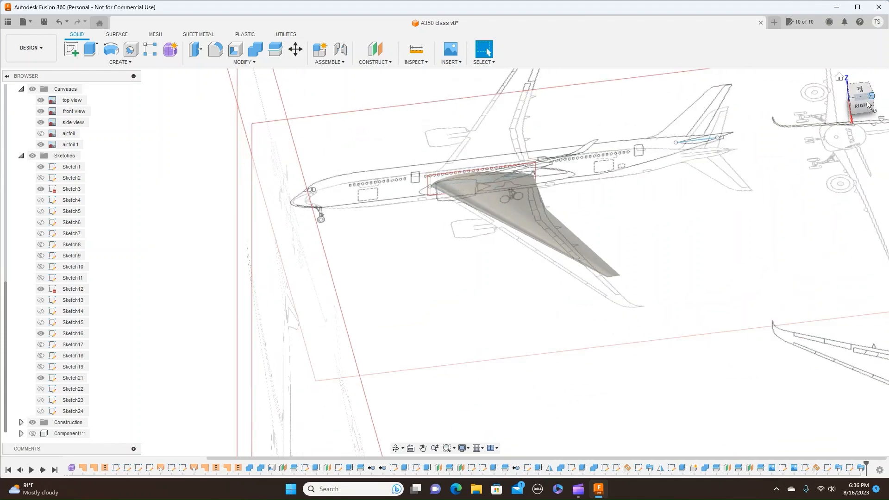
{"action": "left_click", "coordinate": [865, 107]}
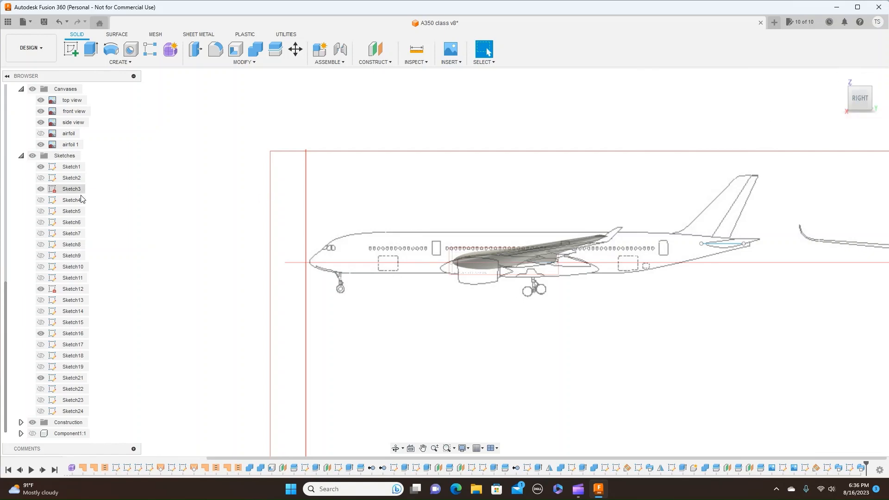
{"action": "scroll", "coordinate": [10, 213], "scroll_direction": "up", "scroll_amount": 3}
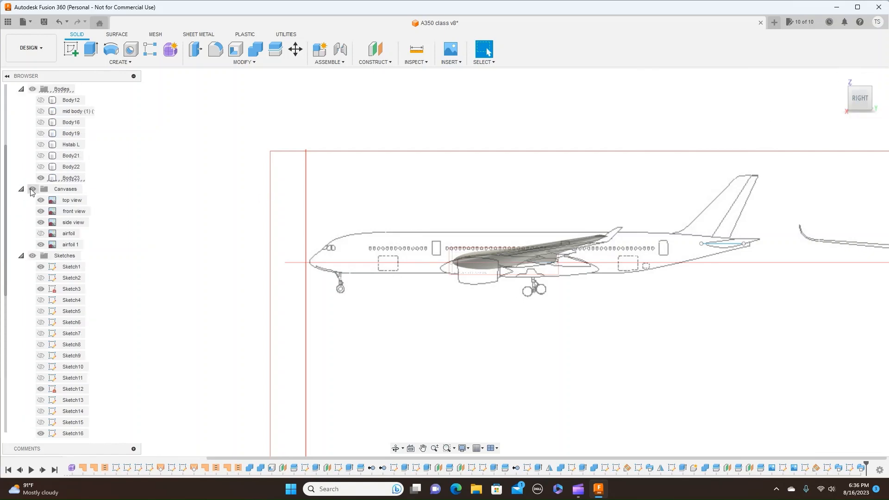
{"action": "left_click", "coordinate": [32, 189]}
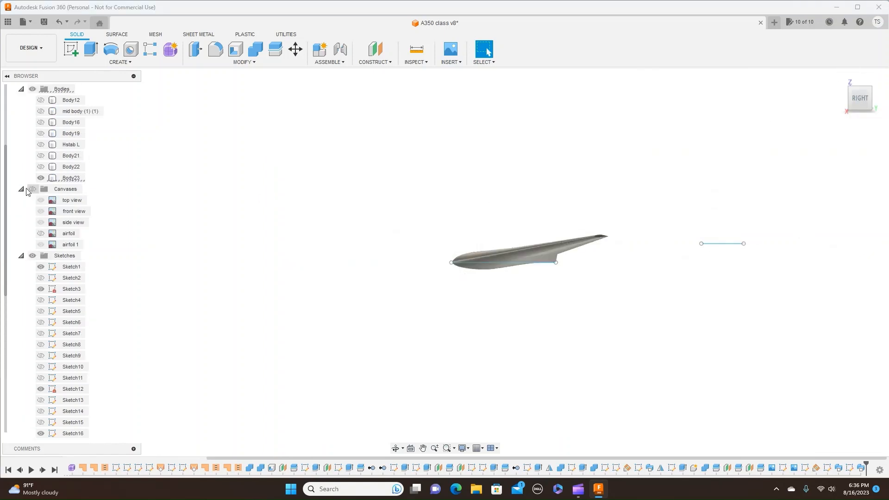
{"action": "left_click", "coordinate": [32, 255]}
{"action": "left_click", "coordinate": [41, 112]}
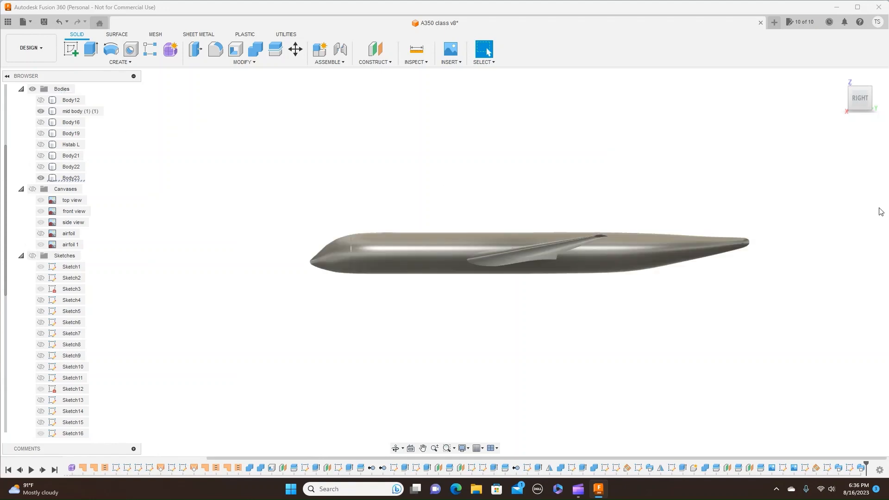
Inspect the wing on the fuselage from several sides and show the canvases again to compare it with the top-view outline
{"action": "mouse_move", "coordinate": [852, 101]}
{"action": "left_mouse_down"}
{"action": "mouse_move", "coordinate": [885, 101]}
{"action": "mouse_move", "coordinate": [837, 102]}
{"action": "mouse_move", "coordinate": [871, 105]}
{"action": "mouse_move", "coordinate": [854, 86]}
{"action": "mouse_move", "coordinate": [872, 103]}
{"action": "left_mouse_up"}
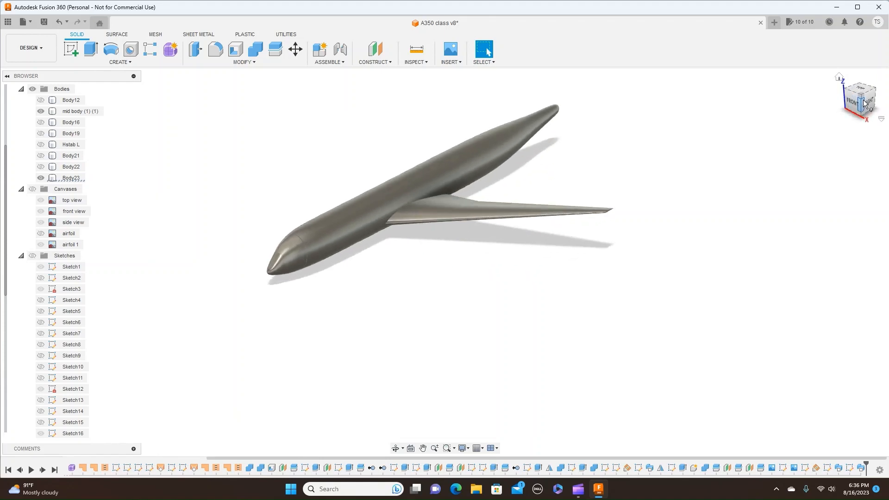
{"action": "left_click", "coordinate": [871, 103]}
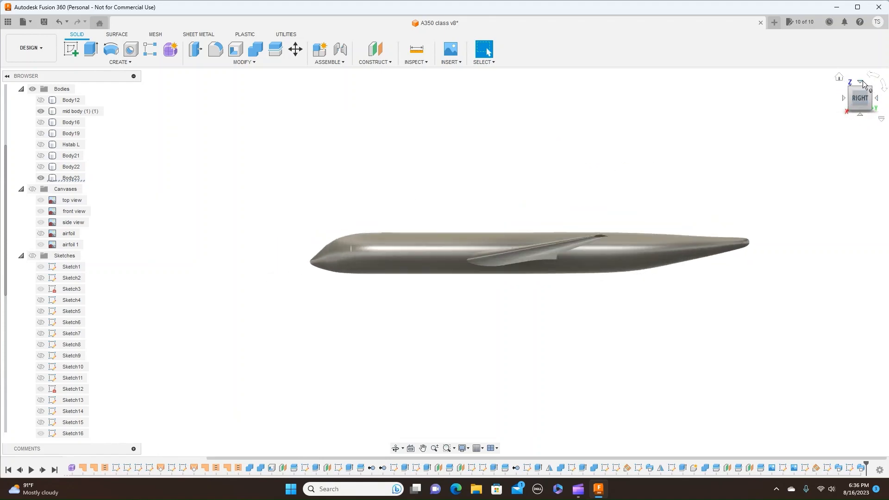
{"action": "left_click", "coordinate": [862, 84]}
{"action": "scroll", "coordinate": [789, 238], "scroll_direction": "down", "scroll_amount": 1}
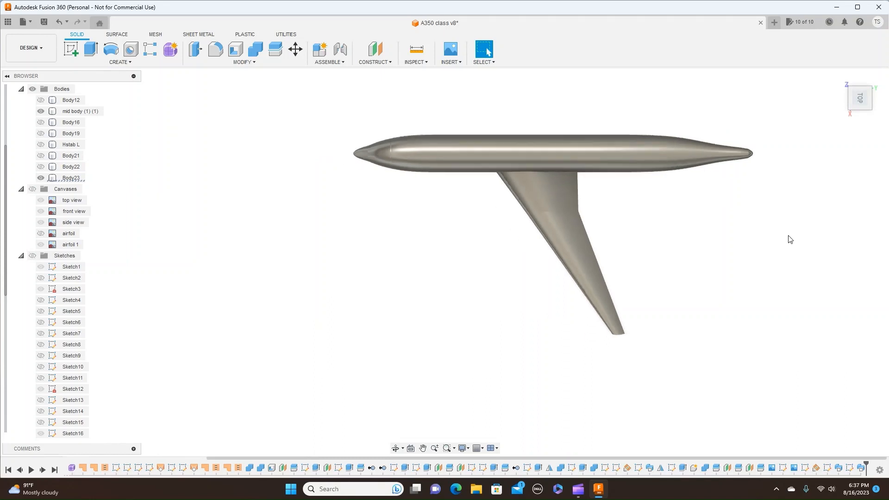
{"action": "middle_click_drag", "start_coordinate": [788, 238], "coordinate": [655, 246]}
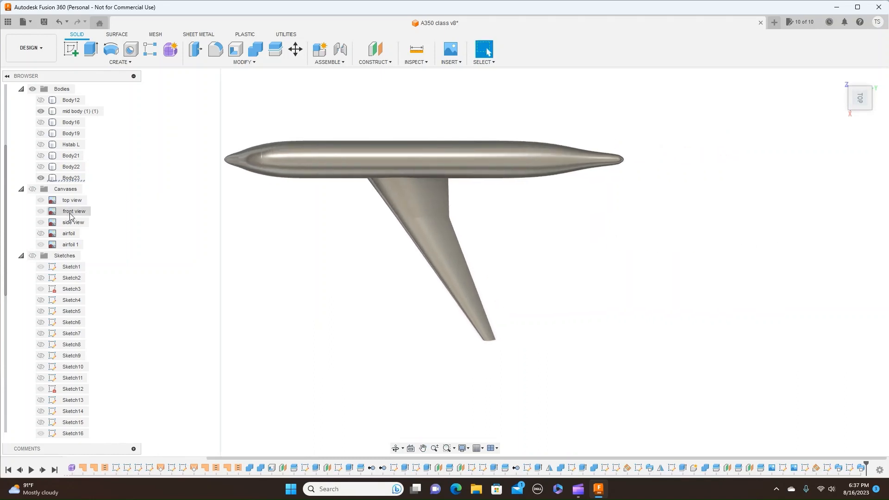
{"action": "left_click", "coordinate": [33, 189]}
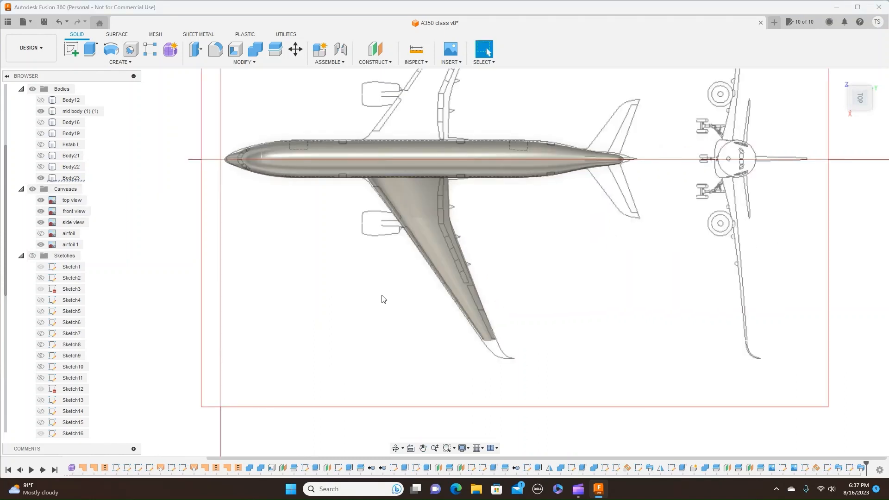
{"action": "left_click", "coordinate": [446, 226]}
{"action": "left_click", "coordinate": [528, 307]}
{"action": "scroll", "coordinate": [540, 301], "scroll_direction": "up", "scroll_amount": 2}
{"action": "middle_click_drag", "start_coordinate": [540, 302], "coordinate": [603, 317]}
{"action": "scroll", "coordinate": [607, 317], "scroll_direction": "up", "scroll_amount": 2}
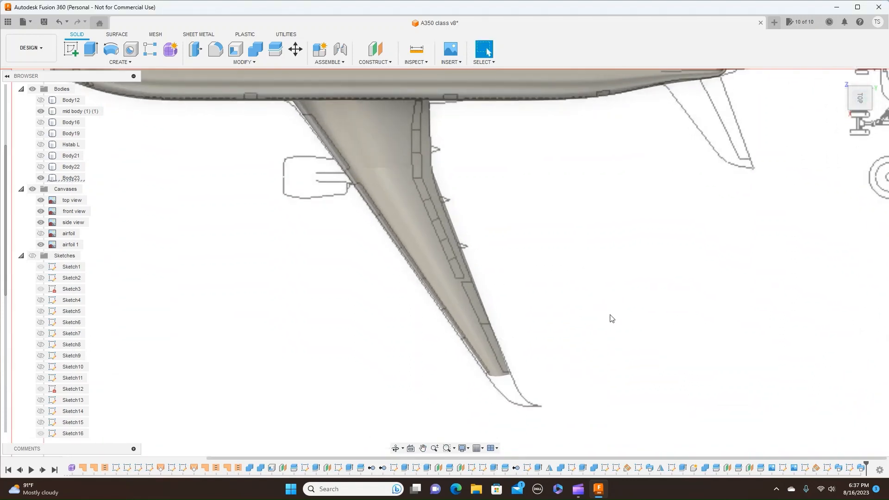
Show construction plane Plane8 and start a new sketch on it
{"action": "left_click", "coordinate": [70, 49]}
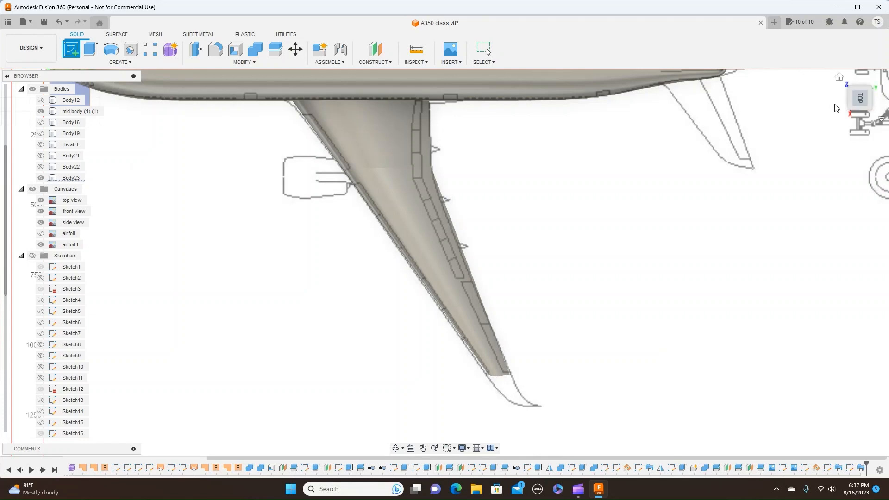
{"action": "left_click_drag", "start_coordinate": [851, 107], "coordinate": [871, 99]}
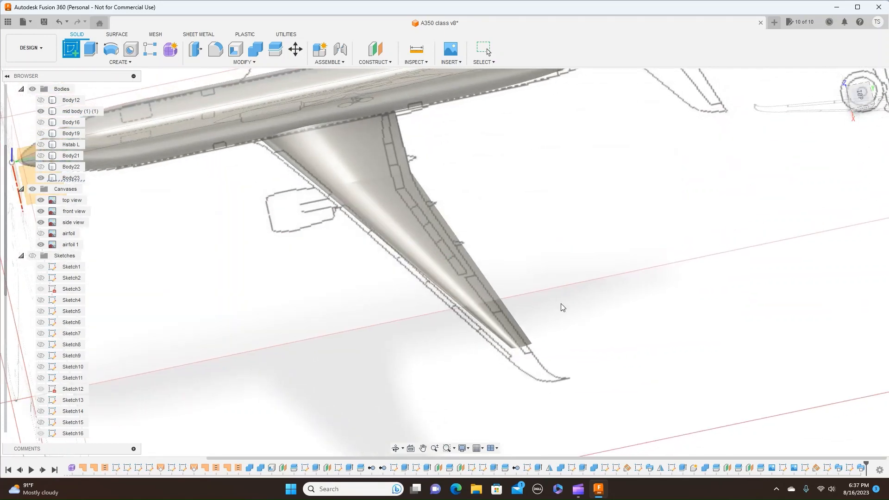
{"action": "scroll", "coordinate": [562, 305], "scroll_direction": "down", "scroll_amount": 5}
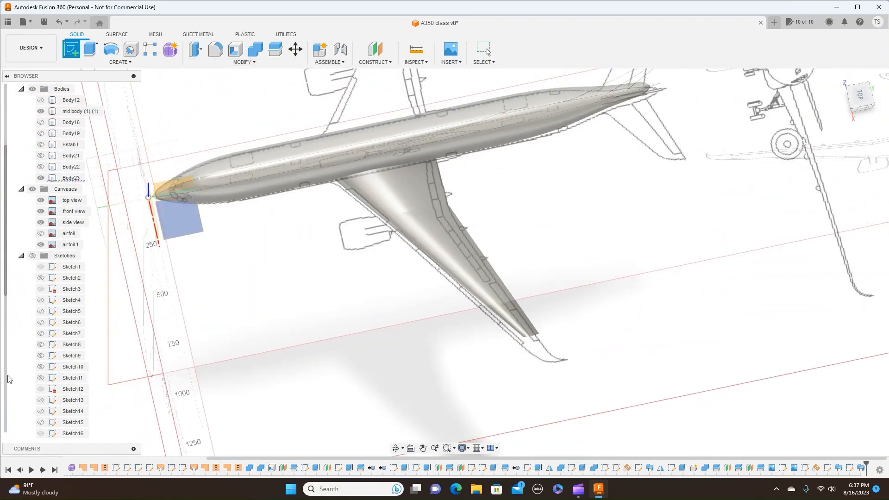
{"action": "scroll", "coordinate": [8, 383], "scroll_direction": "down", "scroll_amount": 5}
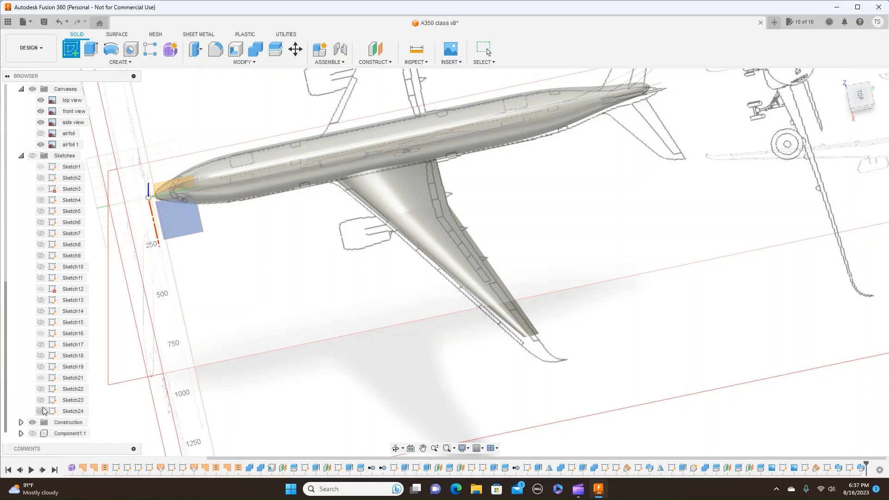
{"action": "left_click", "coordinate": [20, 423]}
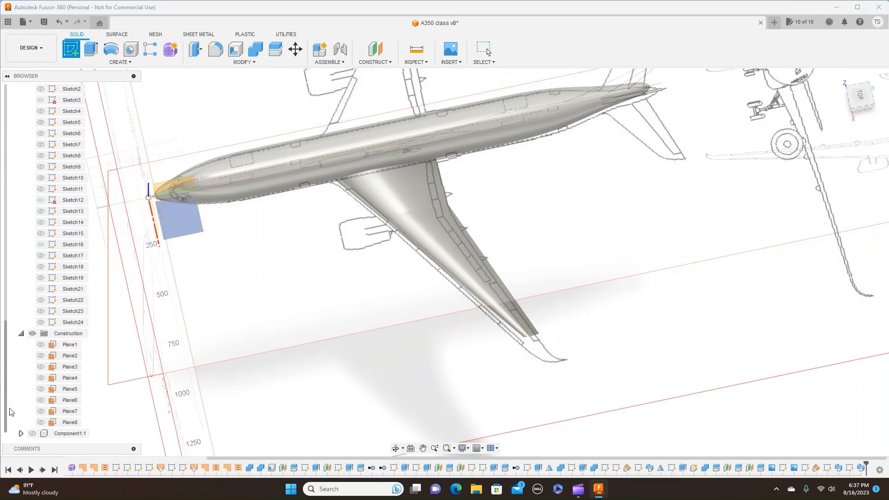
{"action": "left_click", "coordinate": [44, 423]}
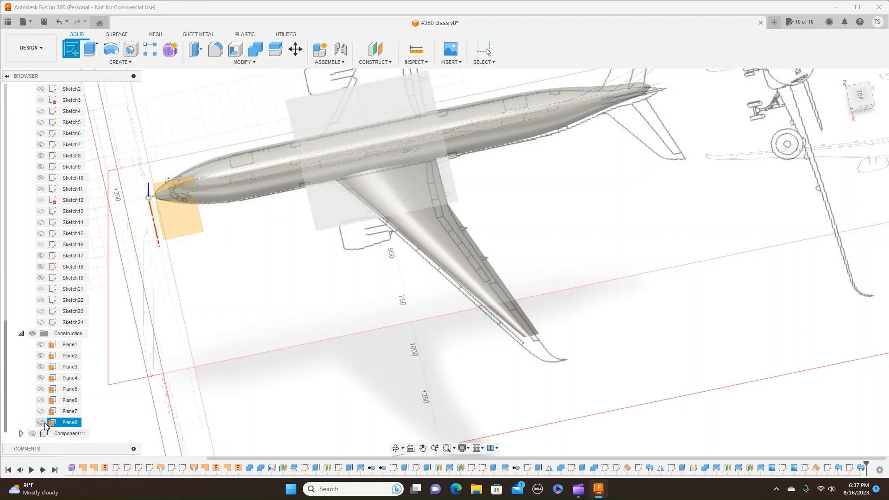
{"action": "left_click", "coordinate": [41, 423]}
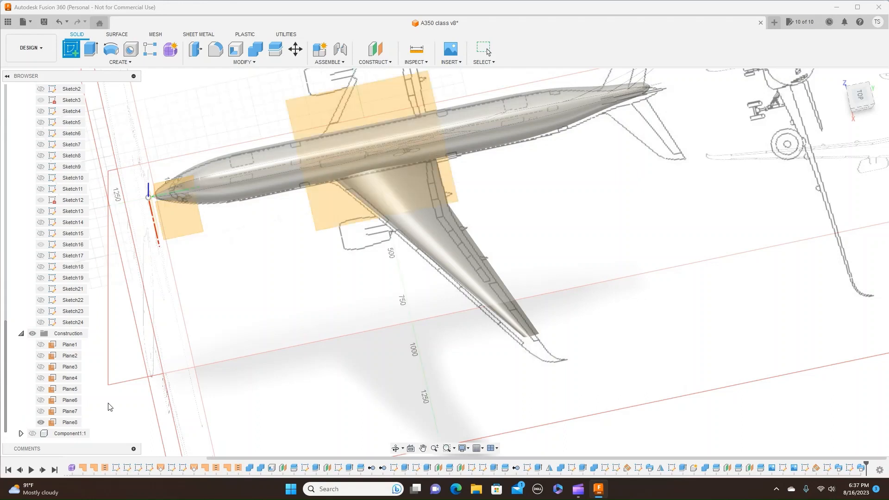
{"action": "left_click", "coordinate": [333, 207]}
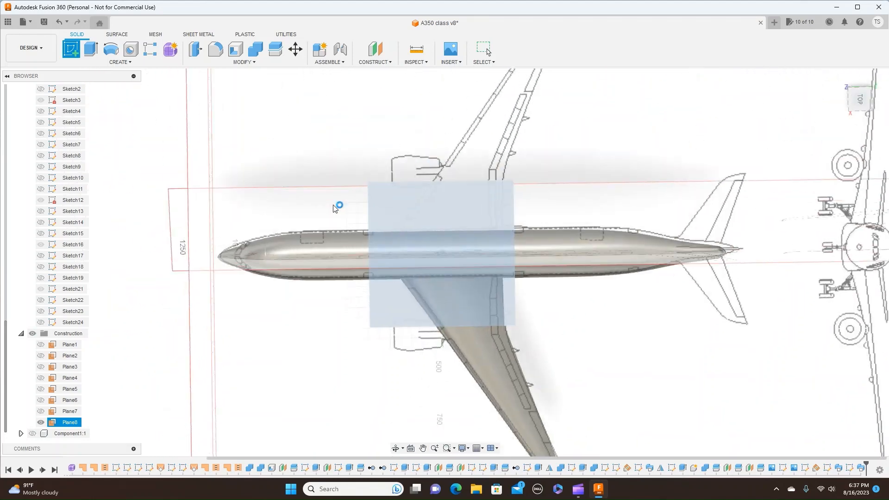
Sketch a horizontal line about 78 mm long from behind the outer wing's trailing edge to the aileron's inboard front corner on the canvas
{"action": "scroll", "coordinate": [300, 282], "scroll_direction": "down", "scroll_amount": 3}
{"action": "middle_click_drag", "start_coordinate": [527, 330], "coordinate": [546, 235]}
{"action": "scroll", "coordinate": [543, 254], "scroll_direction": "up", "scroll_amount": 5}
{"action": "middle_click_drag", "start_coordinate": [485, 258], "coordinate": [536, 262]}
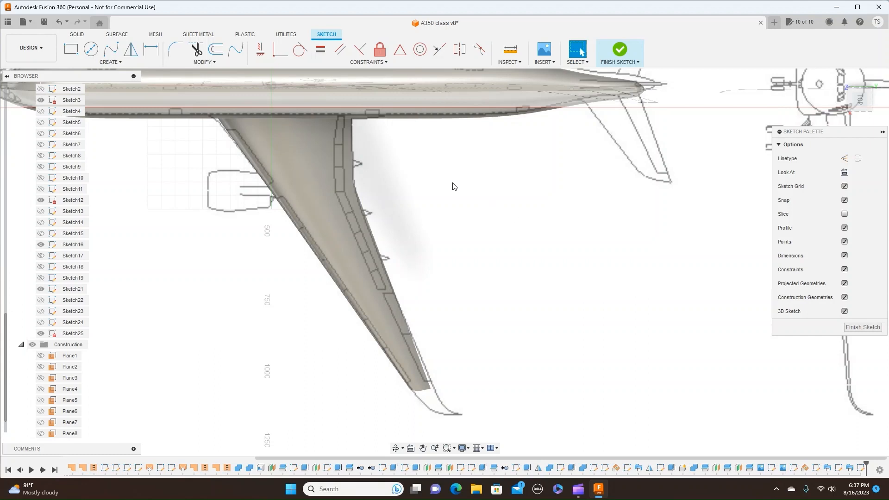
{"action": "key", "text": "l"}
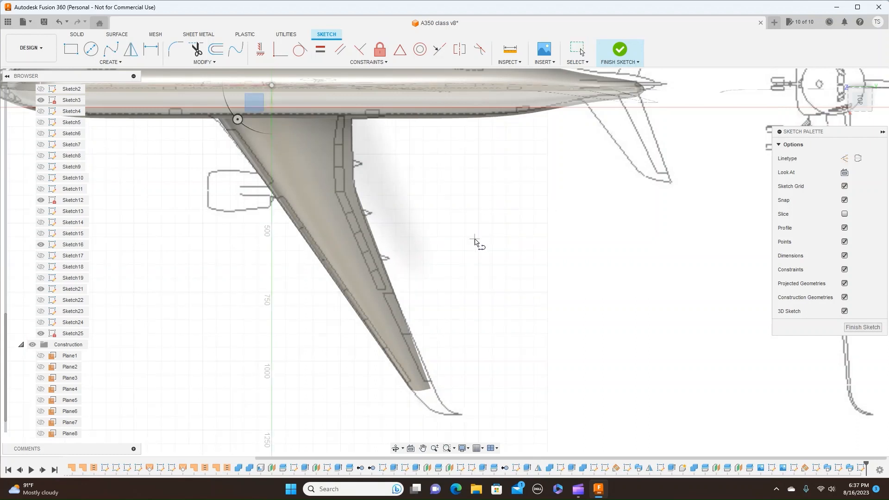
{"action": "scroll", "coordinate": [410, 296], "scroll_direction": "up", "scroll_amount": 2}
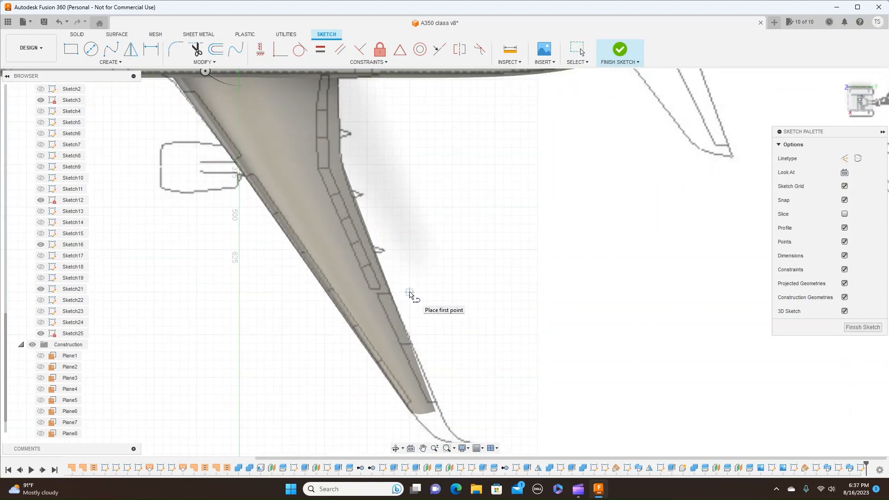
{"action": "scroll", "coordinate": [405, 296], "scroll_direction": "up", "scroll_amount": 1}
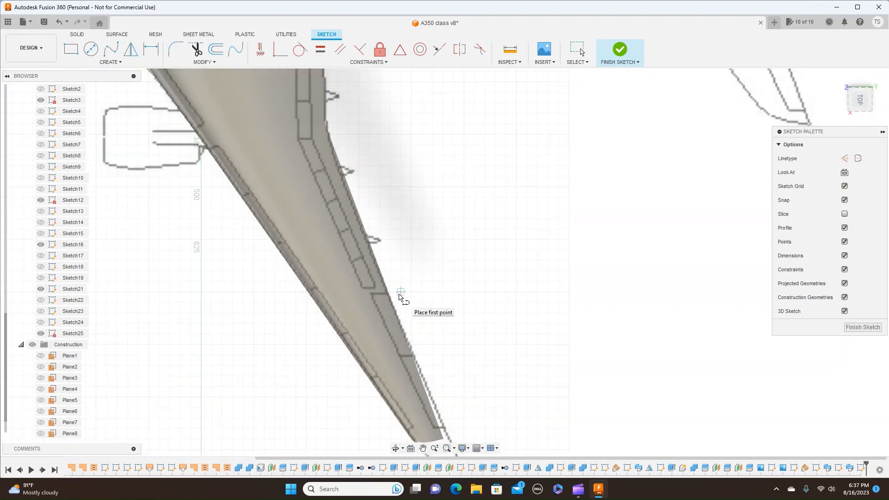
{"action": "left_click", "coordinate": [401, 292]}
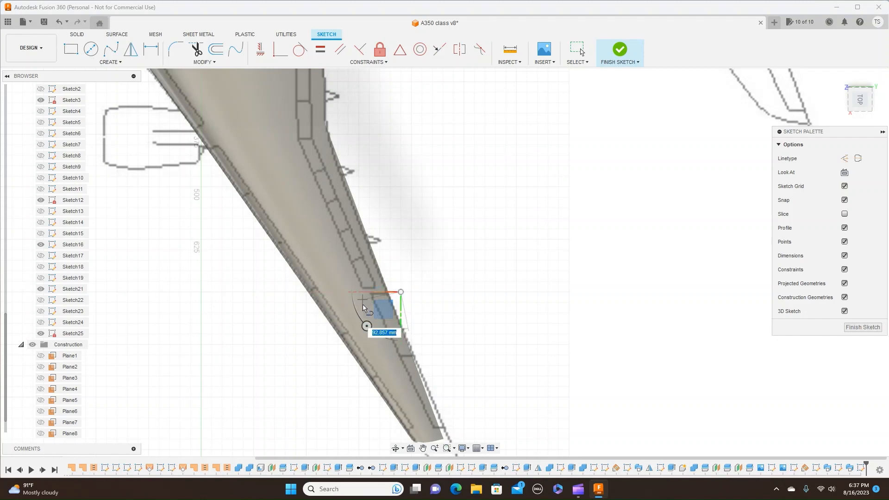
{"action": "scroll", "coordinate": [373, 293], "scroll_direction": "up", "scroll_amount": 3}
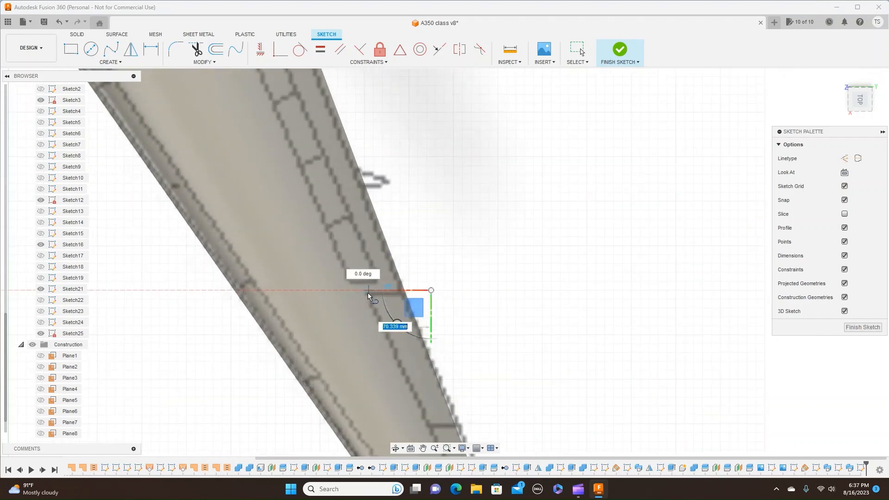
{"action": "left_click", "coordinate": [368, 292]}
Continue the line along the aileron's front edge and out past the trailing edge at its outboard end, and finish the sketch
{"action": "scroll", "coordinate": [367, 293], "scroll_direction": "down", "scroll_amount": 1}
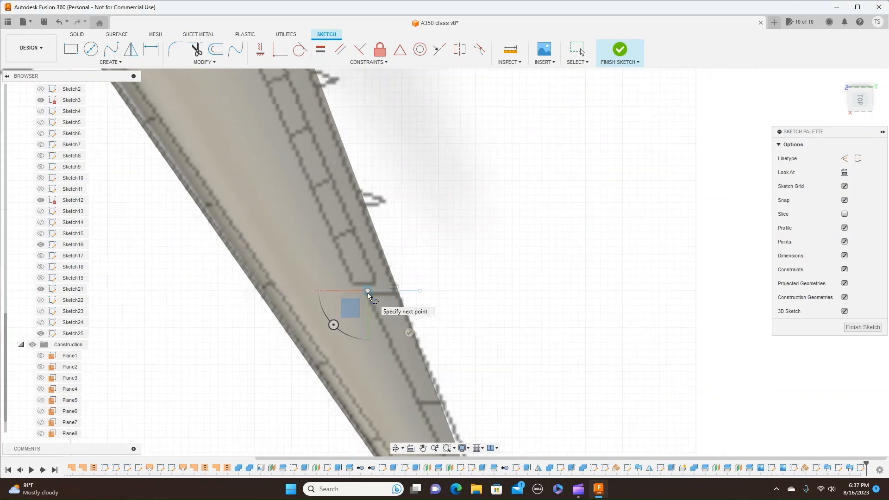
{"action": "middle_click_drag", "start_coordinate": [368, 293], "coordinate": [368, 195]}
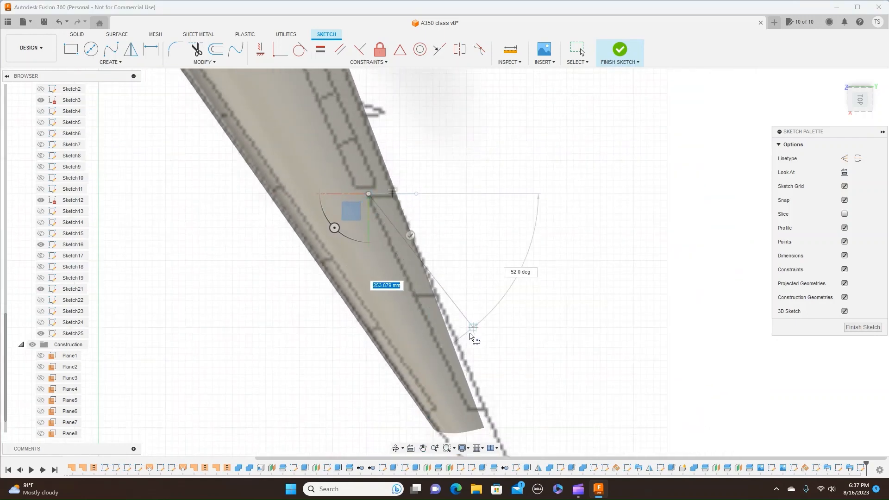
{"action": "left_click", "coordinate": [467, 409]}
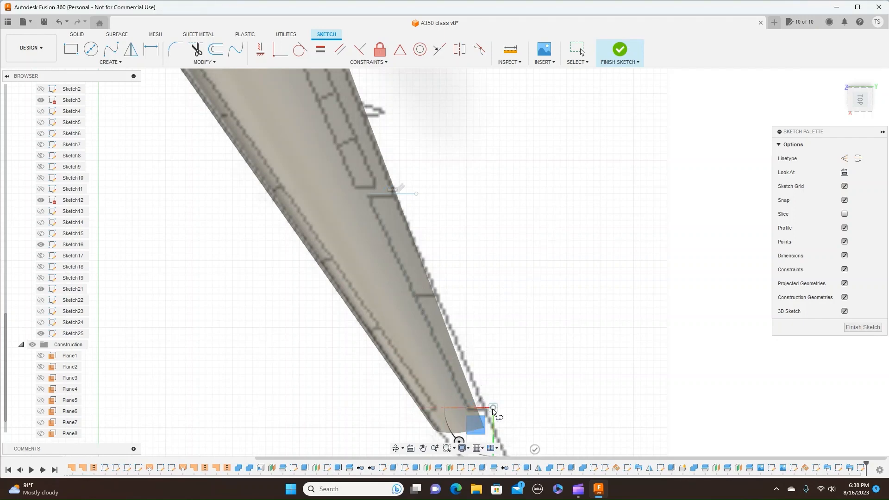
{"action": "right_click", "coordinate": [494, 410]}
{"action": "left_click", "coordinate": [526, 410]}
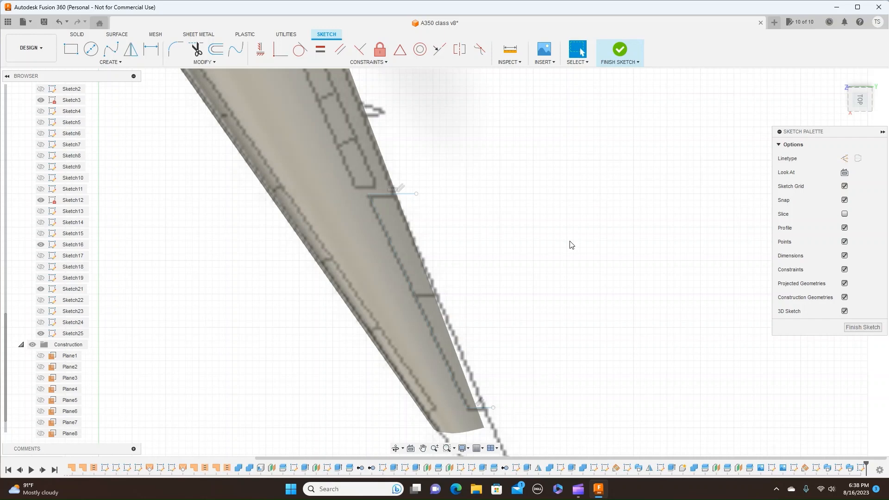
{"action": "left_click", "coordinate": [631, 61]}
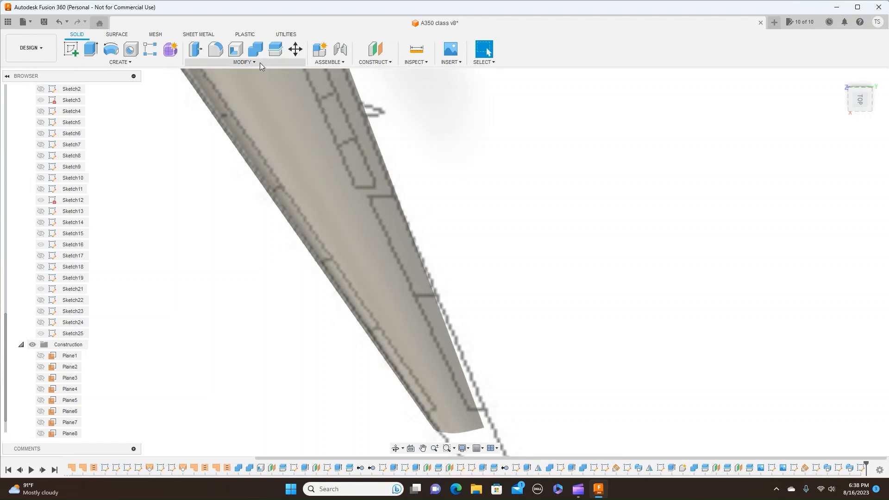
{"action": "left_click", "coordinate": [251, 62]}
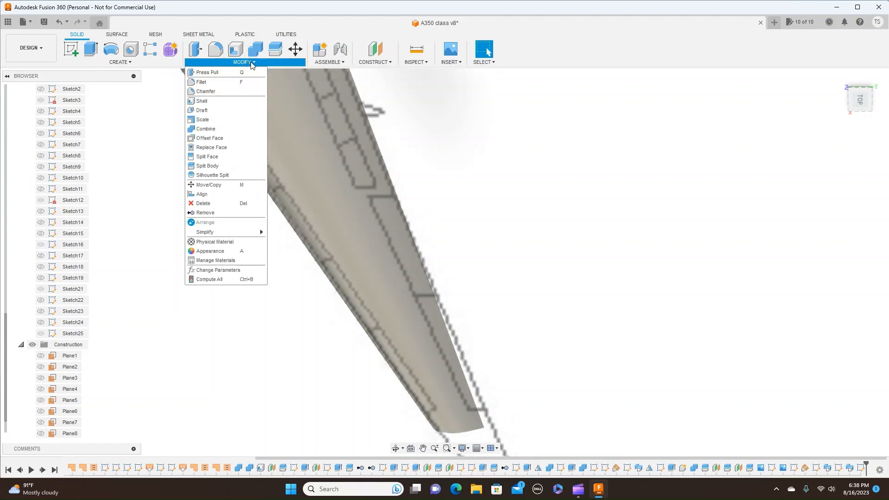
{"action": "left_click", "coordinate": [221, 166]}
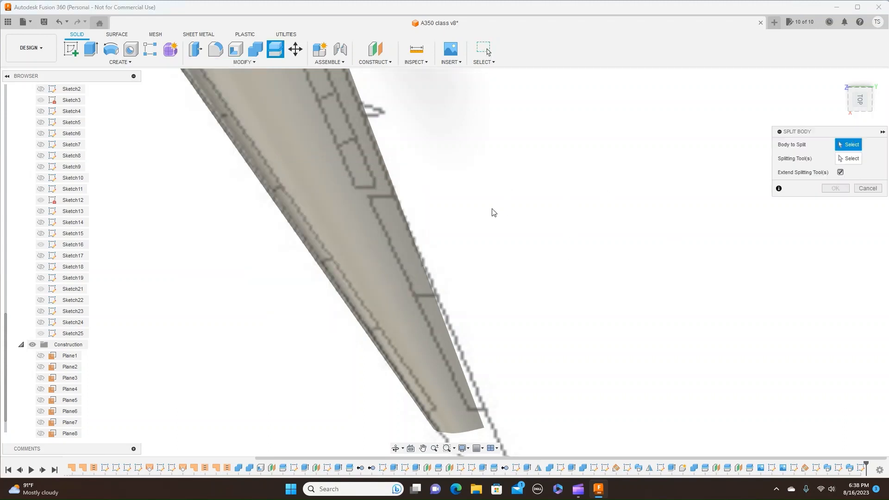
{"action": "left_click", "coordinate": [382, 273]}
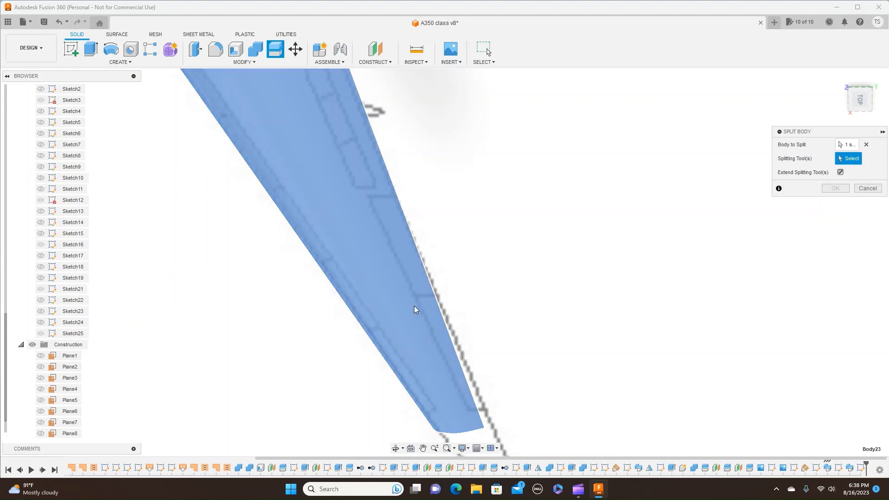
{"action": "left_click", "coordinate": [861, 189]}
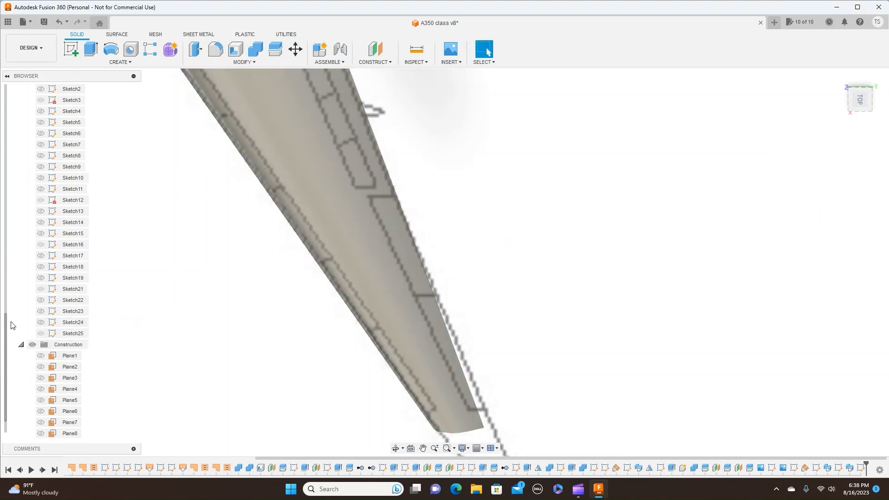
Show the sketches and split the wing body with the aileron outline of Sketch25 as the splitting tool
{"action": "scroll", "coordinate": [4, 329], "scroll_direction": "up", "scroll_amount": 3}
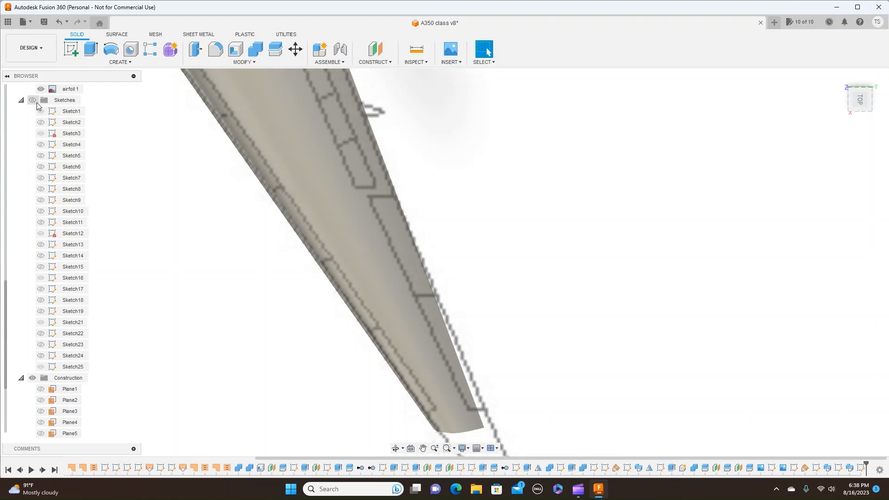
{"action": "left_click", "coordinate": [32, 100]}
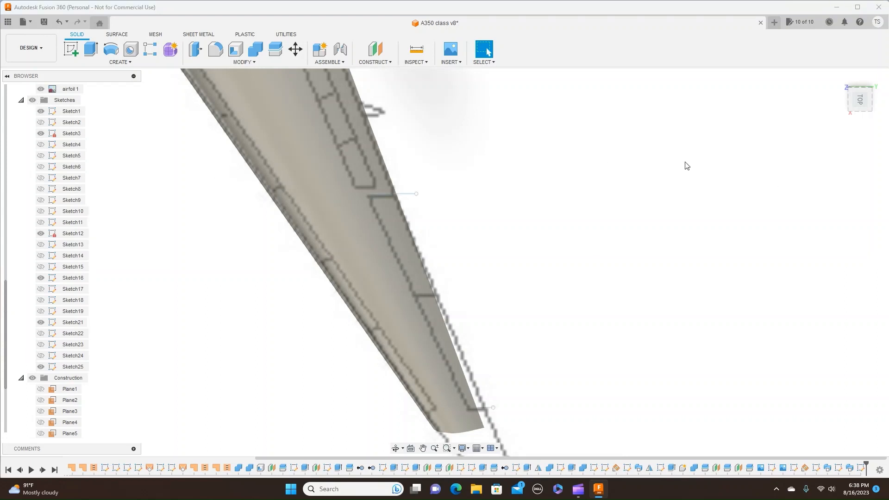
{"action": "left_click", "coordinate": [243, 63]}
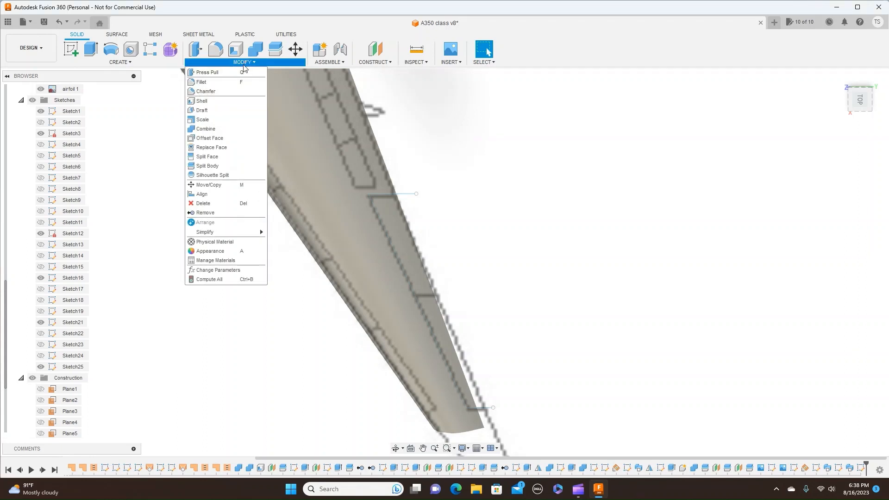
{"action": "left_click", "coordinate": [207, 166]}
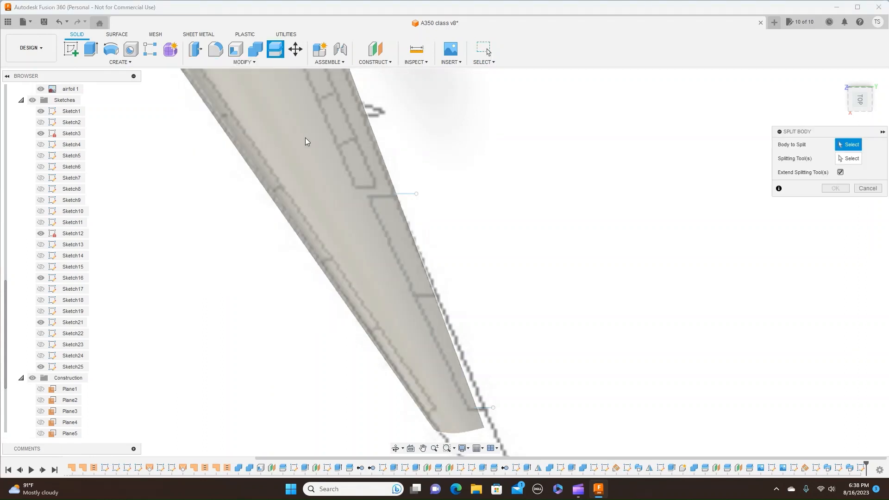
{"action": "left_click", "coordinate": [308, 139]}
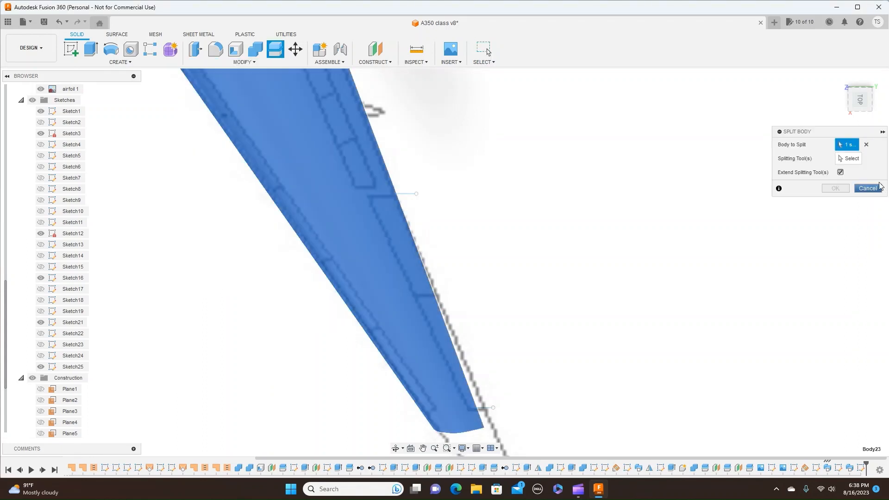
{"action": "left_click", "coordinate": [855, 158]}
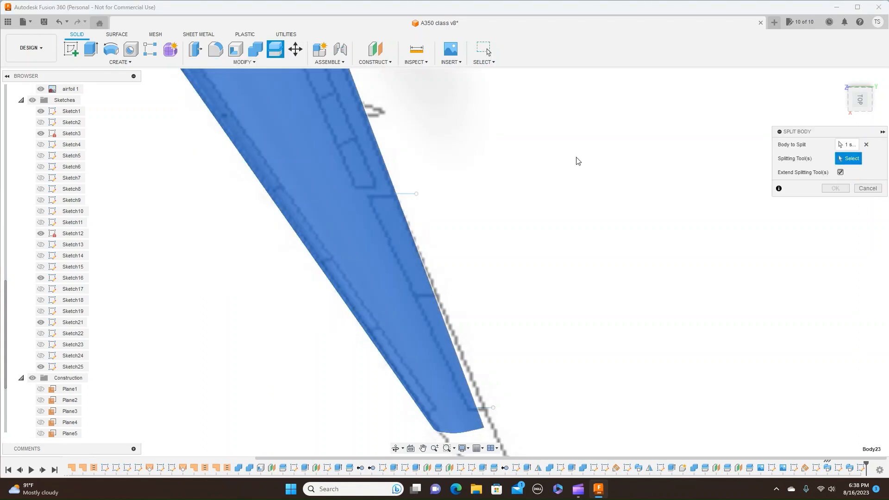
{"action": "left_click", "coordinate": [406, 196]}
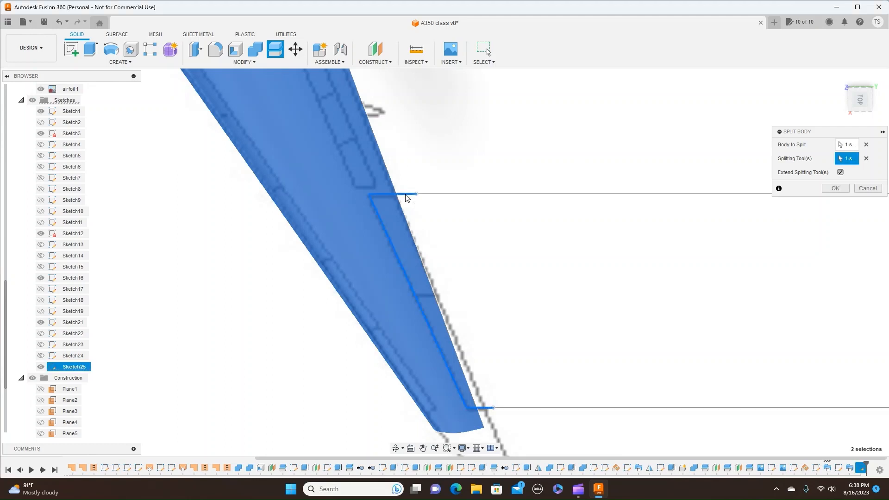
{"action": "left_click", "coordinate": [826, 192]}
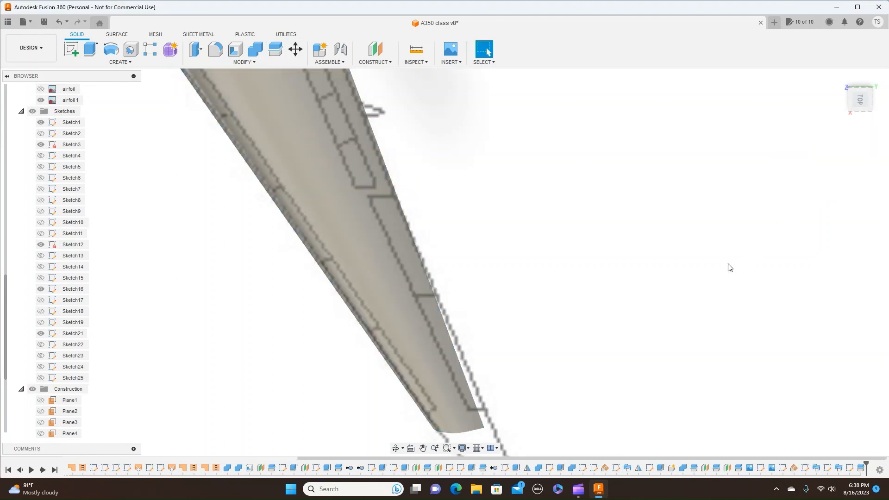
Show the aileron outline sketch over the split wing and hide it again
{"action": "left_click", "coordinate": [45, 379]}
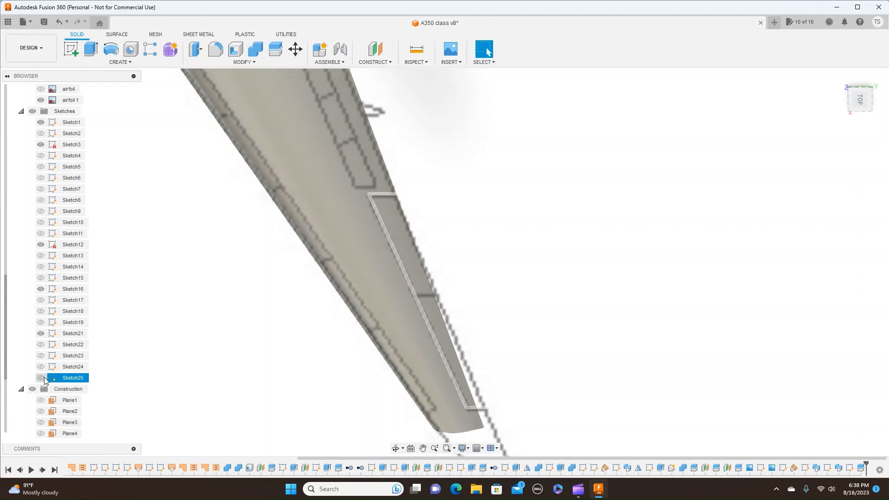
{"action": "left_click", "coordinate": [43, 379]}
{"action": "scroll", "coordinate": [665, 355], "scroll_direction": "down", "scroll_amount": 3}
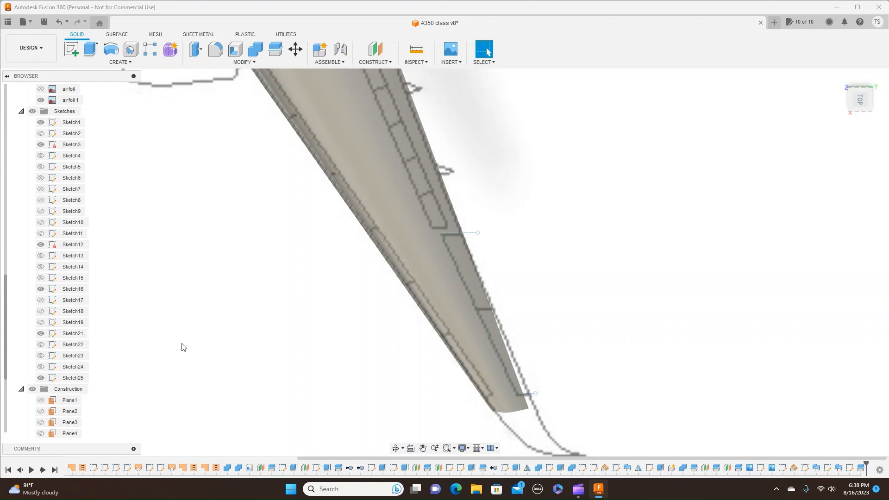
{"action": "left_click", "coordinate": [41, 378]}
Rename the main wing body, Body24, as wing
{"action": "scroll", "coordinate": [7, 260], "scroll_direction": "up", "scroll_amount": 6}
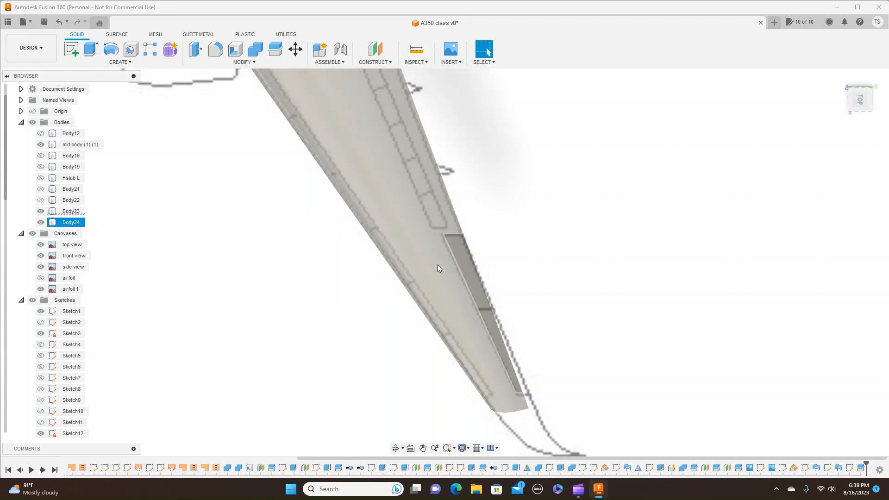
{"action": "left_click", "coordinate": [65, 225]}
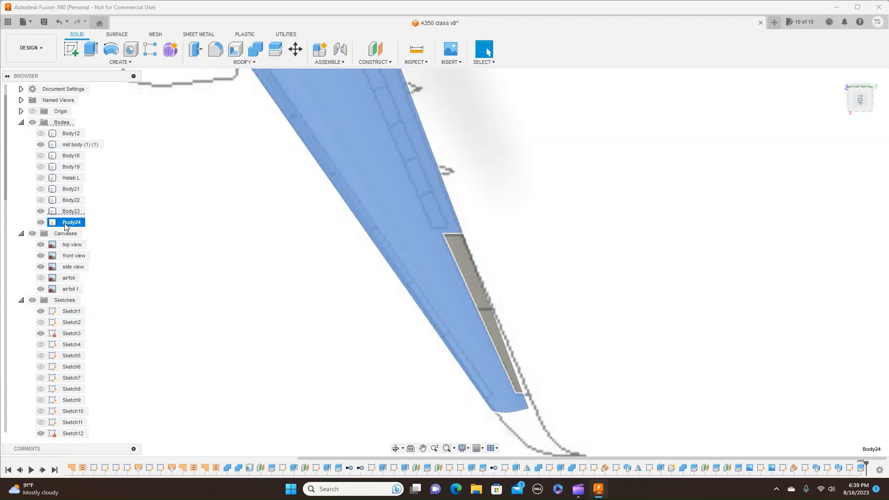
{"action": "double_click", "coordinate": [65, 224]}
{"action": "key", "text": "BackSpace"}
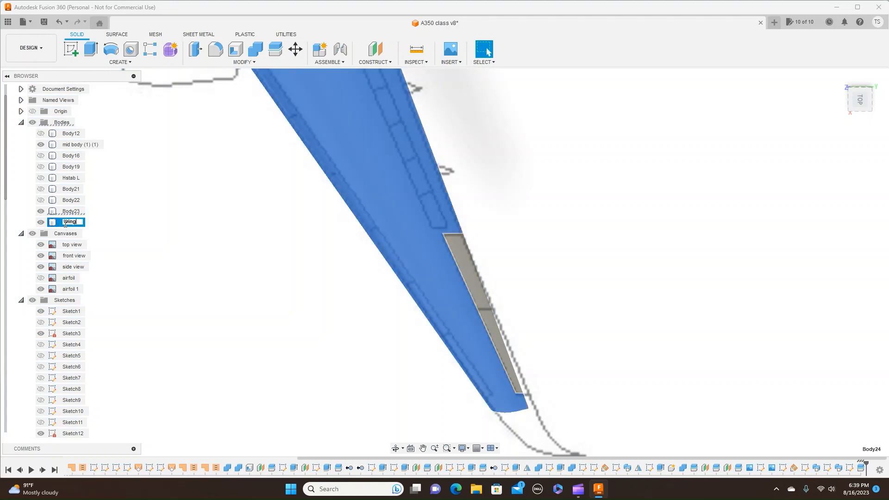
{"action": "key", "text": "Return"}
Rename the split-off trailing-edge body, Body23, as aileron
{"action": "left_click", "coordinate": [484, 303], "text": "ctrl"}
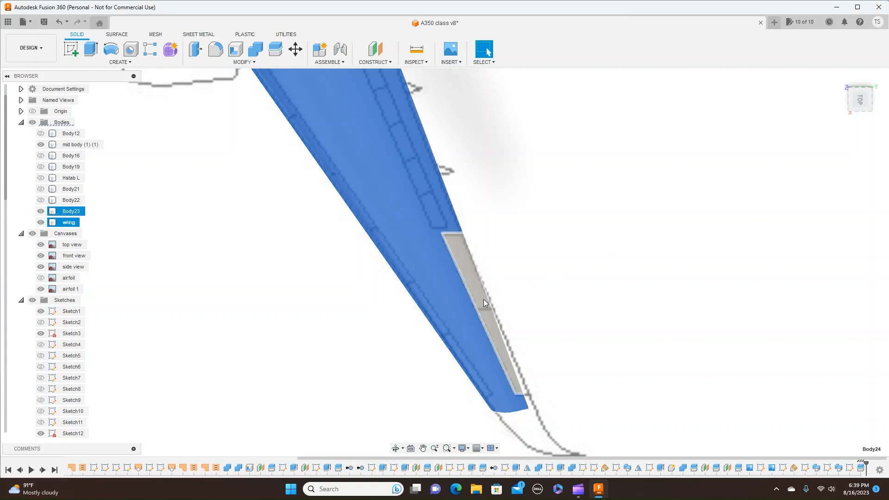
{"action": "left_click", "coordinate": [484, 302], "text": "ctrl"}
{"action": "left_click", "coordinate": [74, 212]}
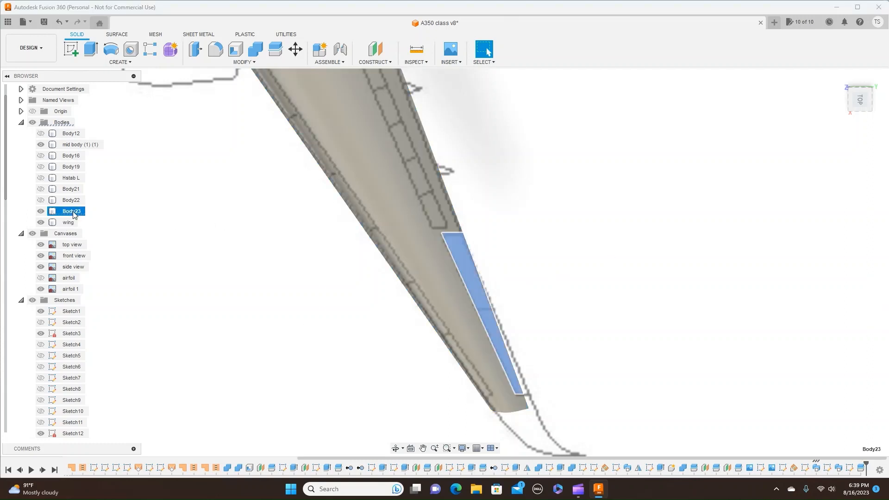
{"action": "right_click", "coordinate": [74, 212]}
{"action": "double_click", "coordinate": [64, 213]}
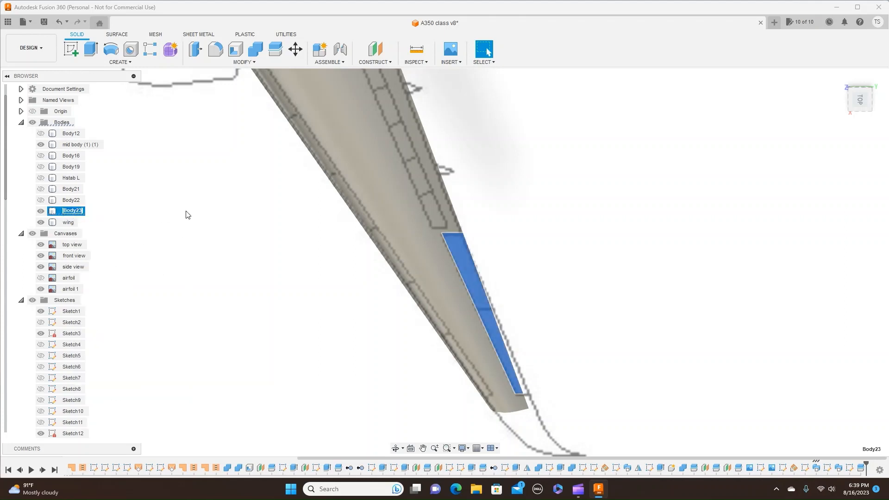
{"action": "key", "text": "BackSpace"}
{"action": "left_click", "coordinate": [186, 215]}
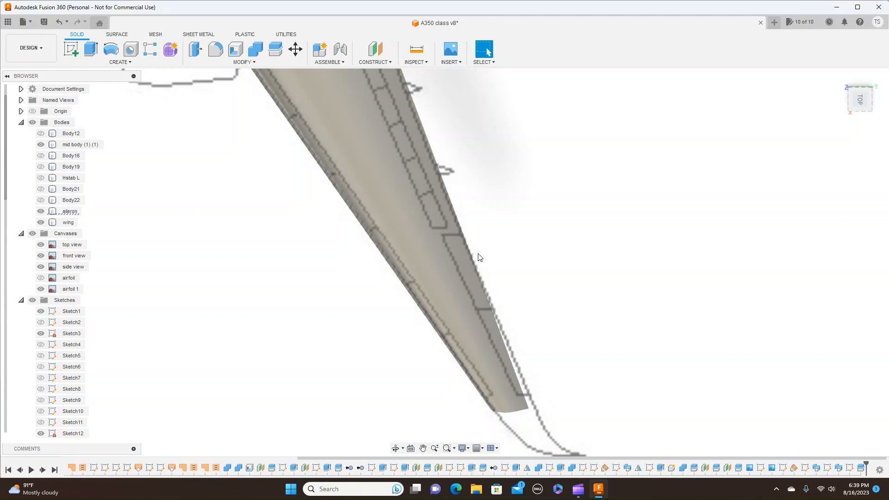
Hide all reference canvases so only the modelled bodies remain in view
{"action": "scroll", "coordinate": [776, 226], "scroll_direction": "down", "scroll_amount": 3}
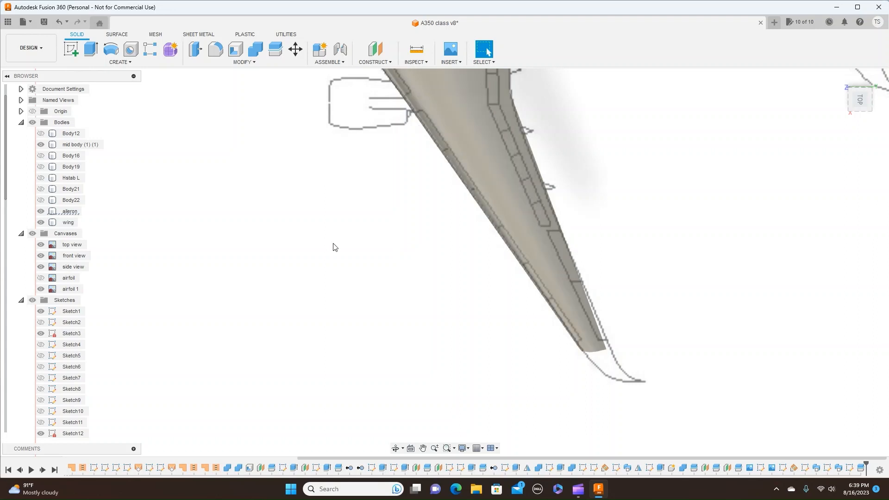
{"action": "left_click", "coordinate": [32, 234]}
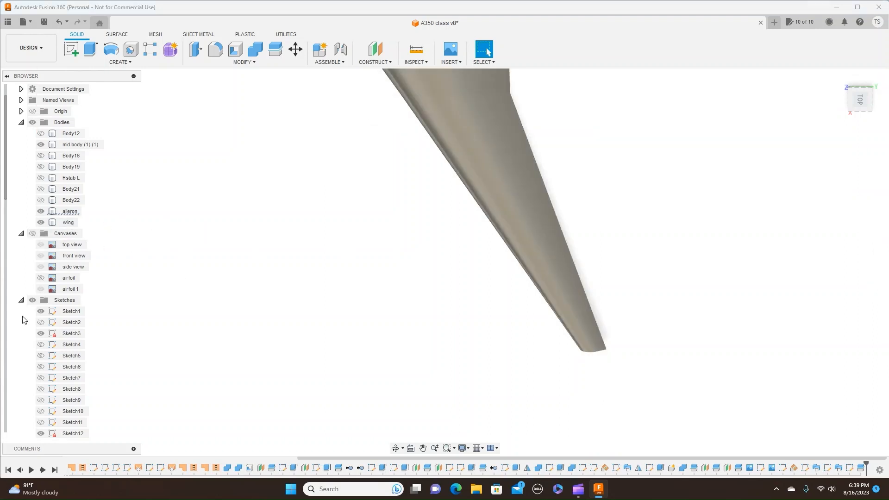
{"action": "scroll", "coordinate": [7, 320], "scroll_direction": "down", "scroll_amount": 5}
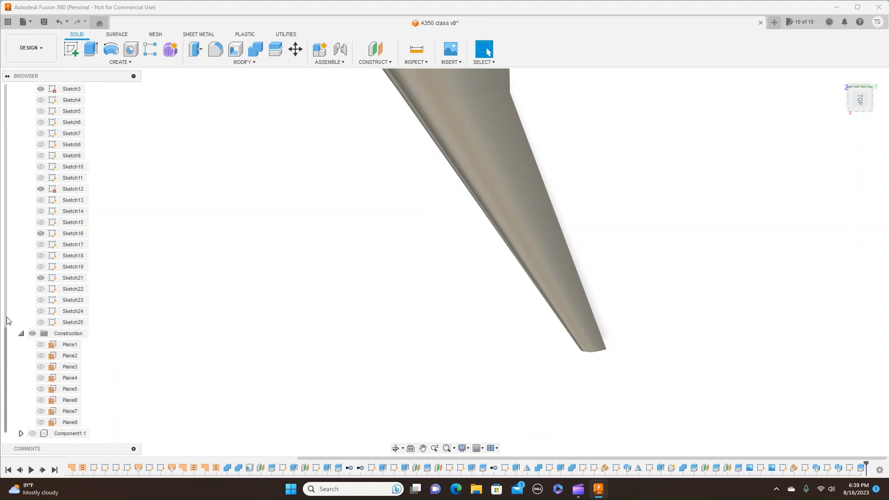
Expand Component1:1 and its bodies folder and look through the listed bodies, sketches and planes
{"action": "left_click", "coordinate": [21, 434]}
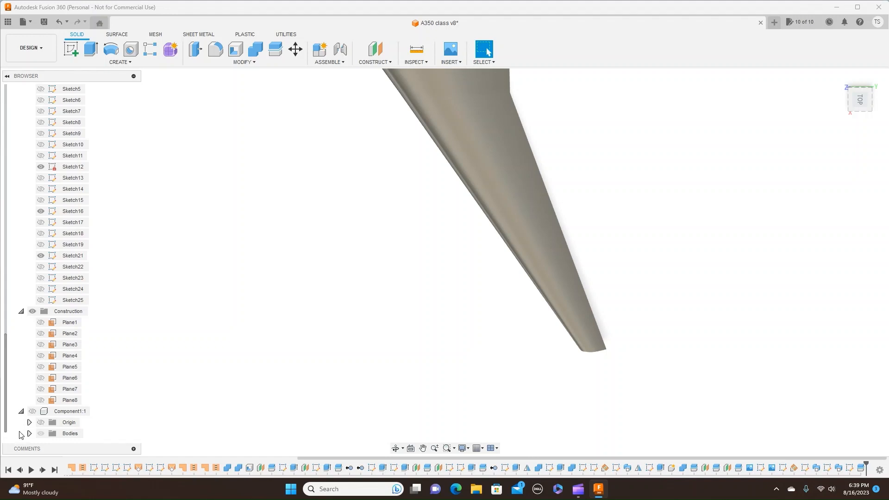
{"action": "left_click", "coordinate": [28, 434]}
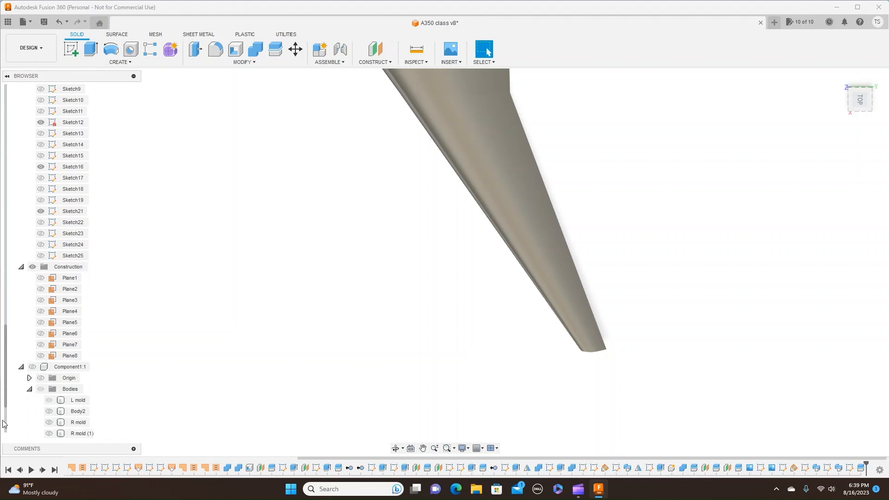
{"action": "scroll", "coordinate": [3, 423], "scroll_direction": "up", "scroll_amount": 10}
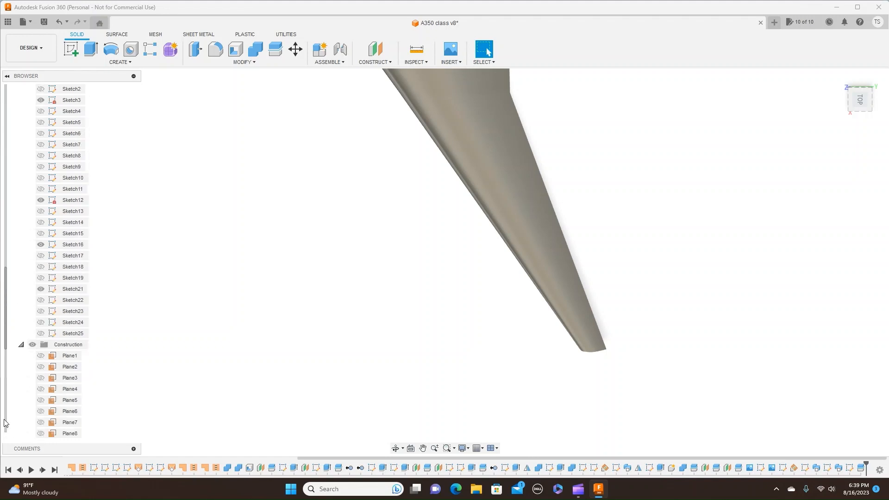
{"action": "scroll", "coordinate": [5, 419], "scroll_direction": "down", "scroll_amount": 2}
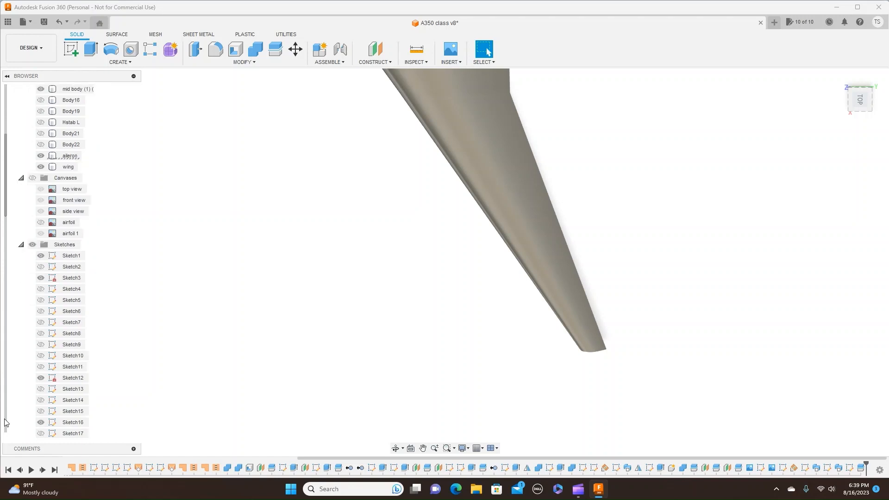
{"action": "scroll", "coordinate": [5, 420], "scroll_direction": "up", "scroll_amount": 2}
Highlight the aileron body at the wing's trailing edge and view the whole fuselage and wing at an angle
{"action": "left_click", "coordinate": [582, 291]}
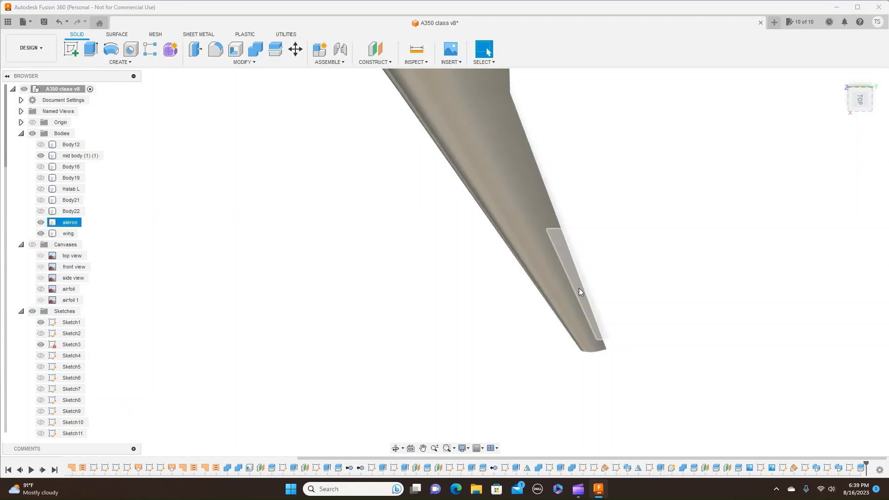
{"action": "left_click", "coordinate": [592, 286]}
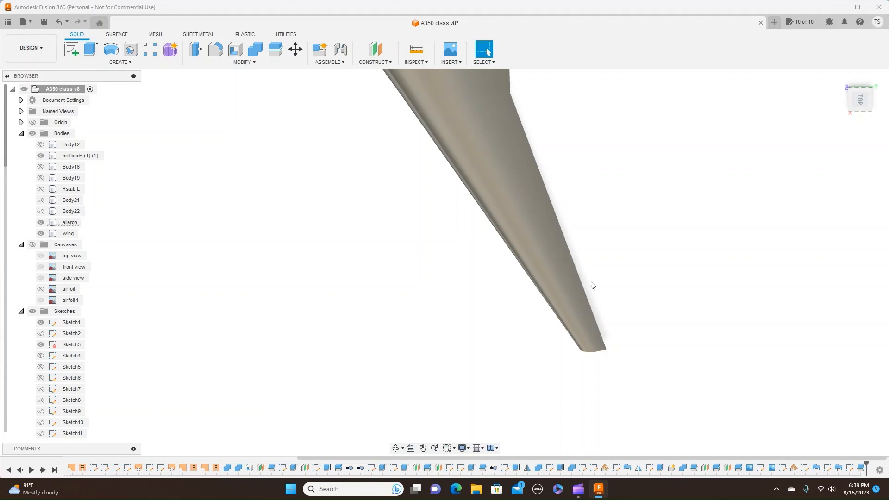
{"action": "scroll", "coordinate": [693, 252], "scroll_direction": "down", "scroll_amount": 5}
{"action": "middle_click_drag", "start_coordinate": [736, 179], "coordinate": [753, 222]}
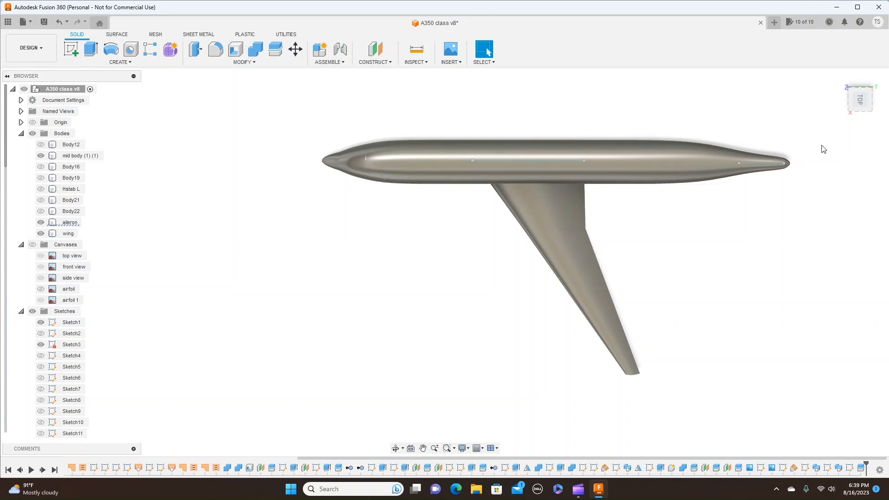
{"action": "mouse_move", "coordinate": [822, 148]}
{"action": "middle_mouse_down", "text": "shift"}
{"action": "mouse_move", "coordinate": [791, 216]}
{"action": "mouse_move", "coordinate": [843, 204]}
{"action": "middle_mouse_up", "text": "shift"}
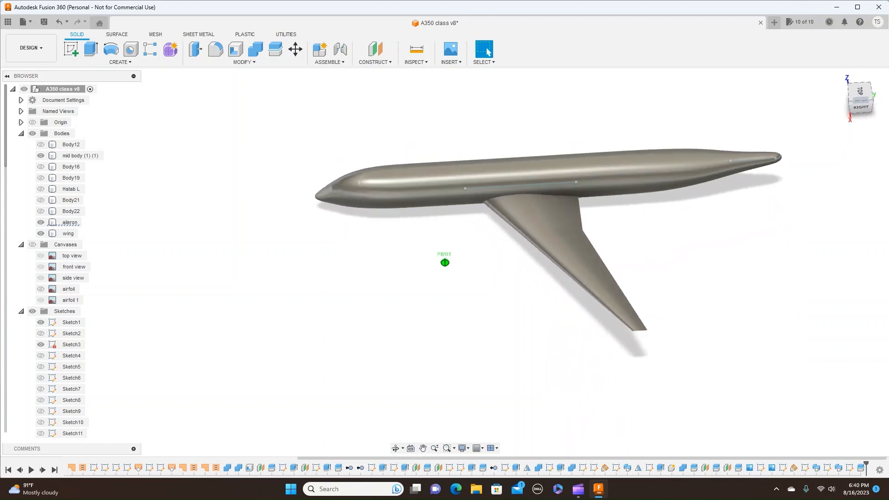
Show the shaded model with visible edges and check the aileron outline from the top view
{"action": "left_click_drag", "start_coordinate": [865, 111], "coordinate": [860, 112]}
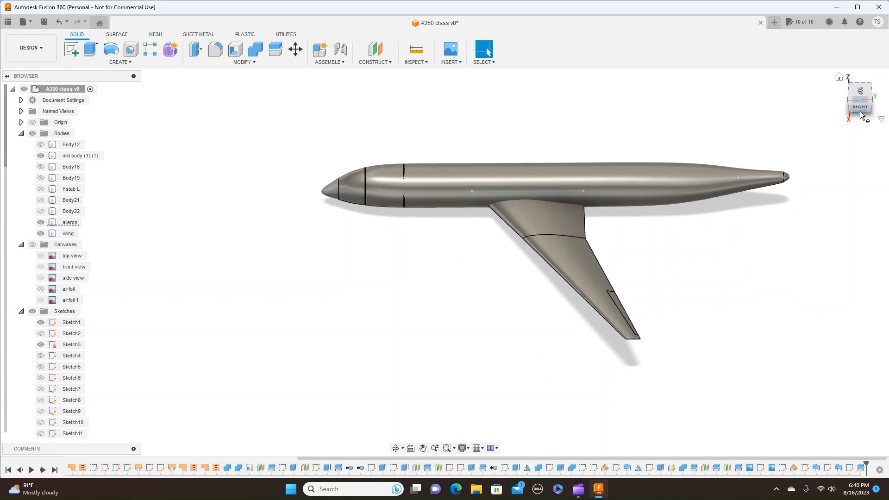
{"action": "left_click", "coordinate": [861, 98]}
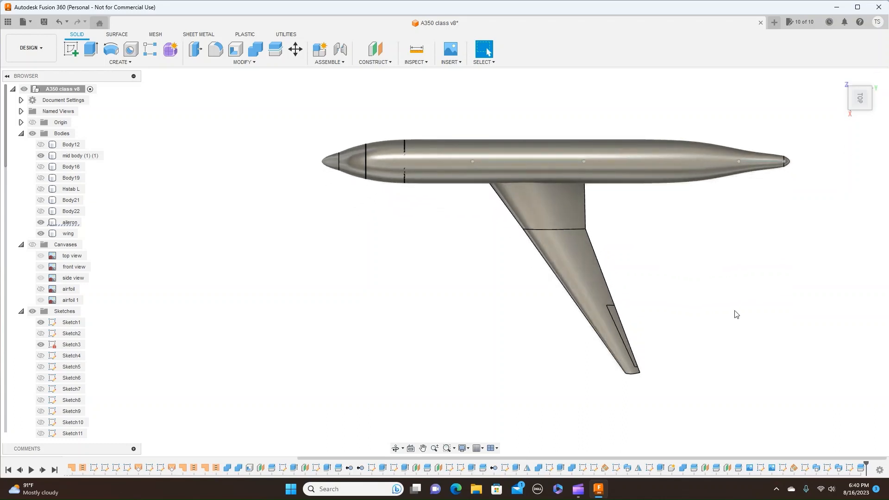
{"action": "left_click", "coordinate": [625, 333]}
{"action": "left_click", "coordinate": [590, 282]}
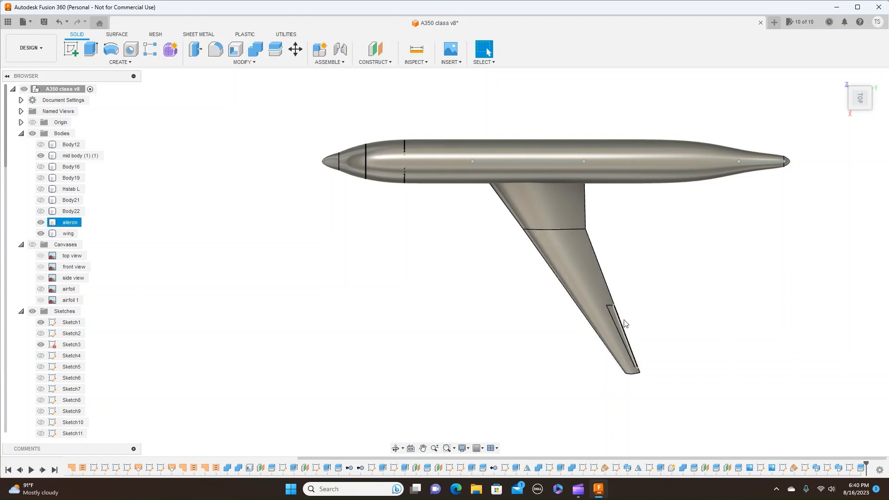
{"action": "scroll", "coordinate": [737, 297], "scroll_direction": "up", "scroll_amount": 2}
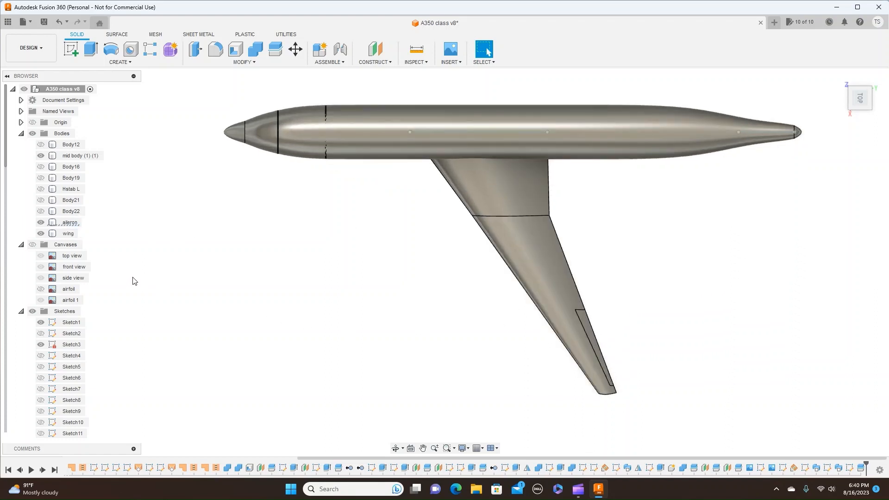
Show the reference canvases again and compare the aileron body with the outline in the top-view drawing
{"action": "left_click", "coordinate": [32, 245]}
{"action": "scroll", "coordinate": [336, 284], "scroll_direction": "up", "scroll_amount": 2}
{"action": "scroll", "coordinate": [335, 280], "scroll_direction": "up", "scroll_amount": 1}
{"action": "middle_click_drag", "start_coordinate": [467, 285], "coordinate": [211, 255]}
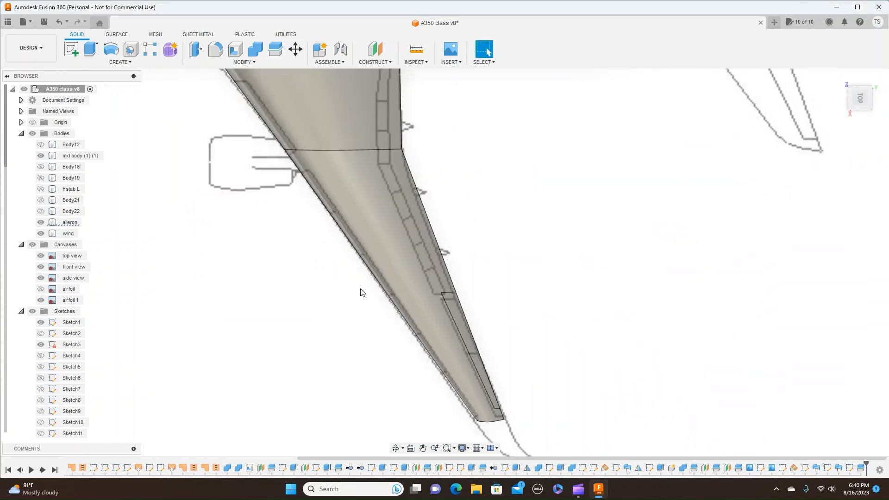
{"action": "left_click", "coordinate": [471, 357]}
{"action": "scroll", "coordinate": [471, 356], "scroll_direction": "up", "scroll_amount": 1}
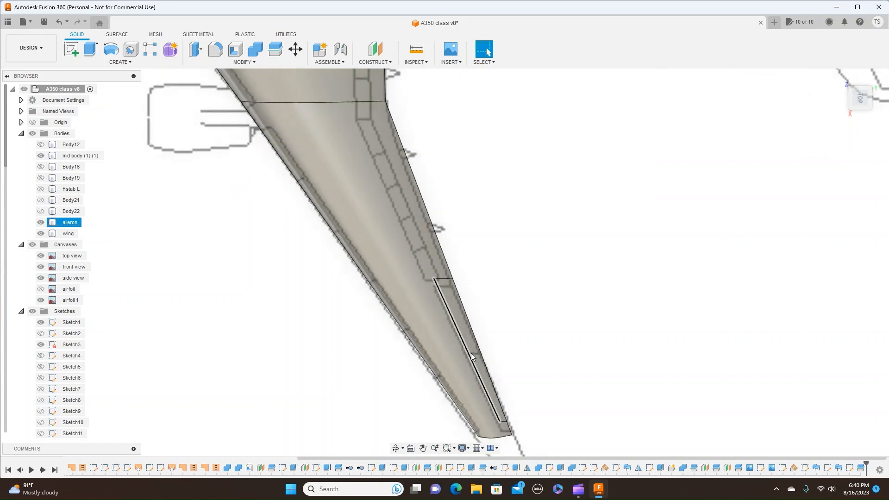
{"action": "left_click", "coordinate": [471, 355]}
{"action": "left_click", "coordinate": [494, 355]}
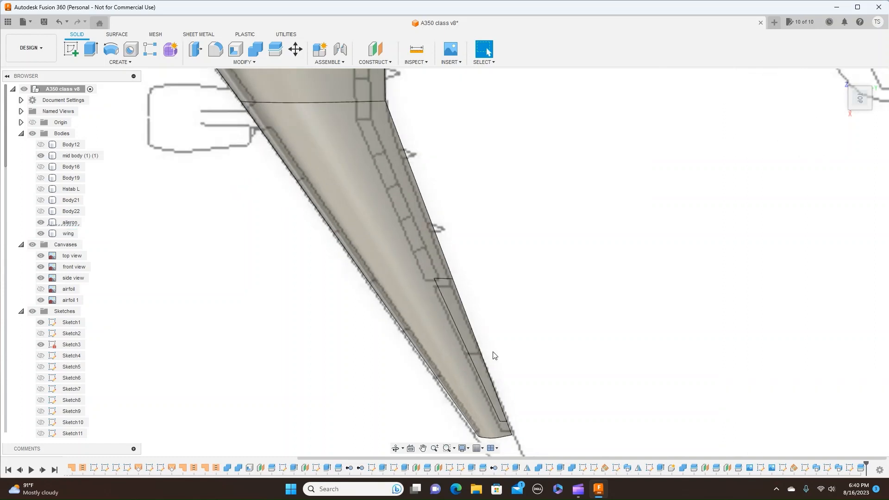
Show construction plane Plane8 and start a new sketch on it
{"action": "left_click", "coordinate": [71, 52]}
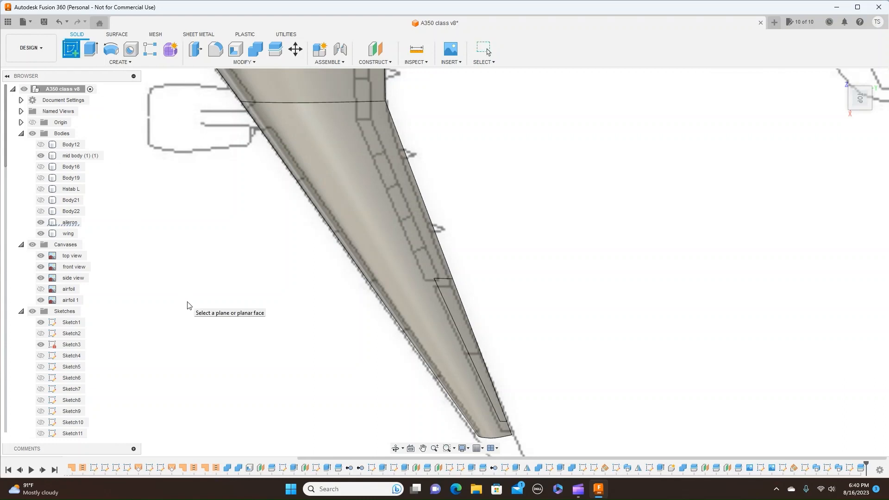
{"action": "scroll", "coordinate": [188, 306], "scroll_direction": "down", "scroll_amount": 2}
{"action": "left_click", "coordinate": [645, 347]}
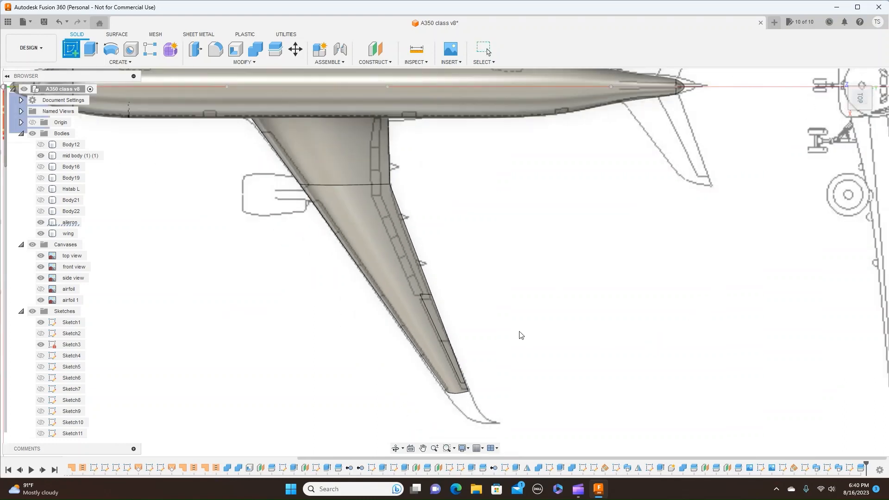
{"action": "middle_click_drag", "start_coordinate": [520, 334], "coordinate": [660, 305]}
{"action": "scroll", "coordinate": [660, 305], "scroll_direction": "down", "scroll_amount": 1}
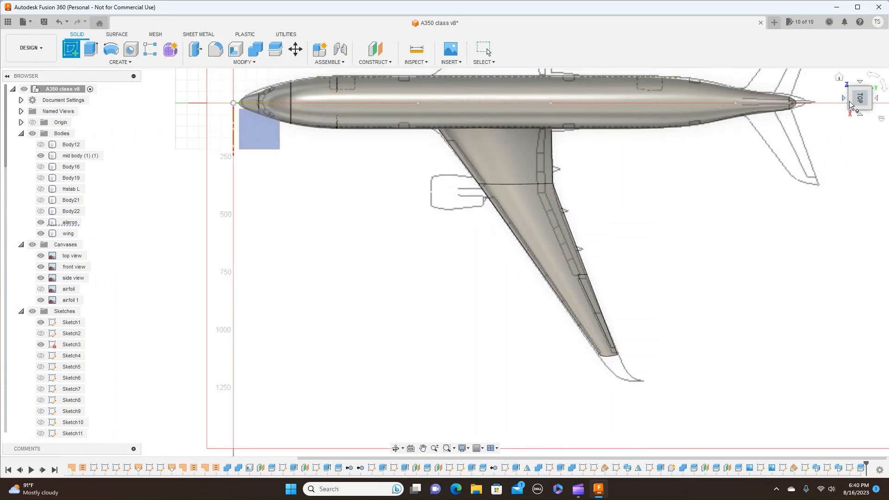
{"action": "left_click_drag", "start_coordinate": [857, 111], "coordinate": [877, 72]}
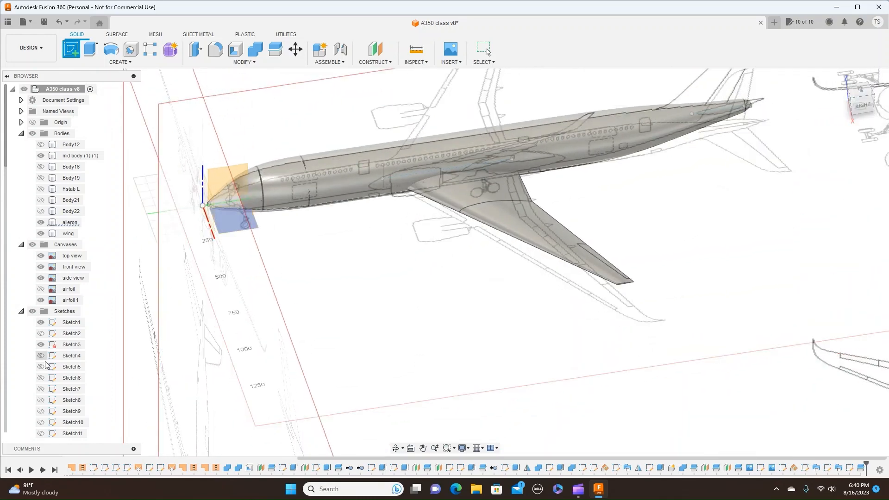
{"action": "scroll", "coordinate": [9, 395], "scroll_direction": "down", "scroll_amount": 8}
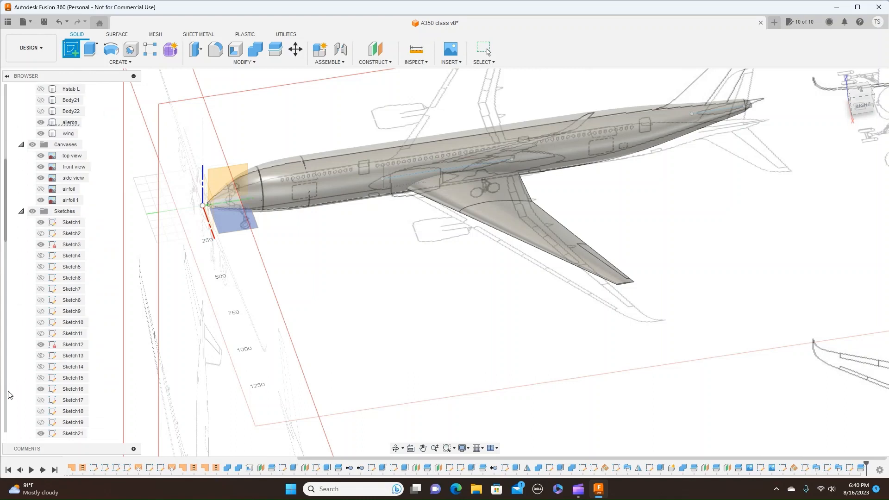
{"action": "scroll", "coordinate": [9, 395], "scroll_direction": "down", "scroll_amount": 8}
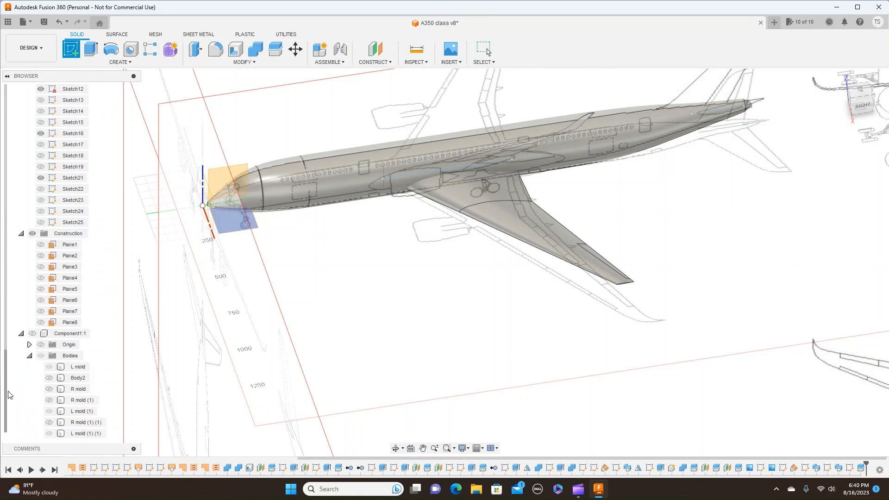
{"action": "left_click", "coordinate": [44, 323]}
{"action": "left_click", "coordinate": [44, 323]}
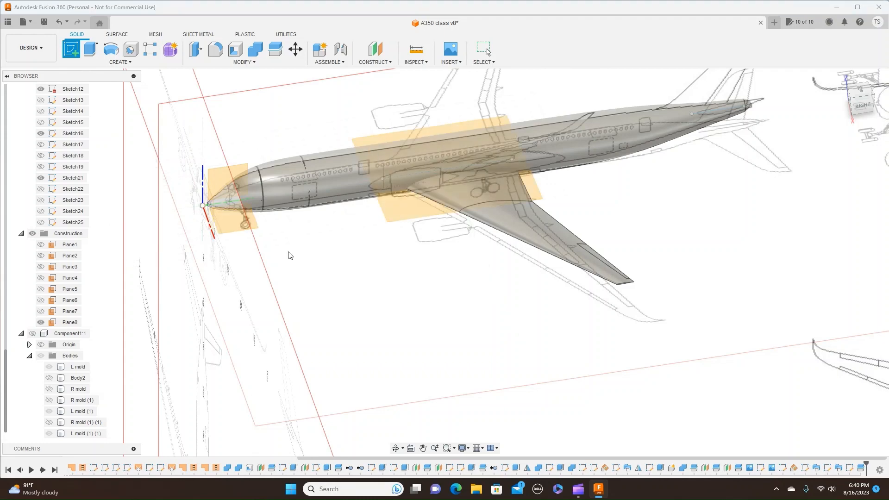
{"action": "left_click", "coordinate": [469, 184]}
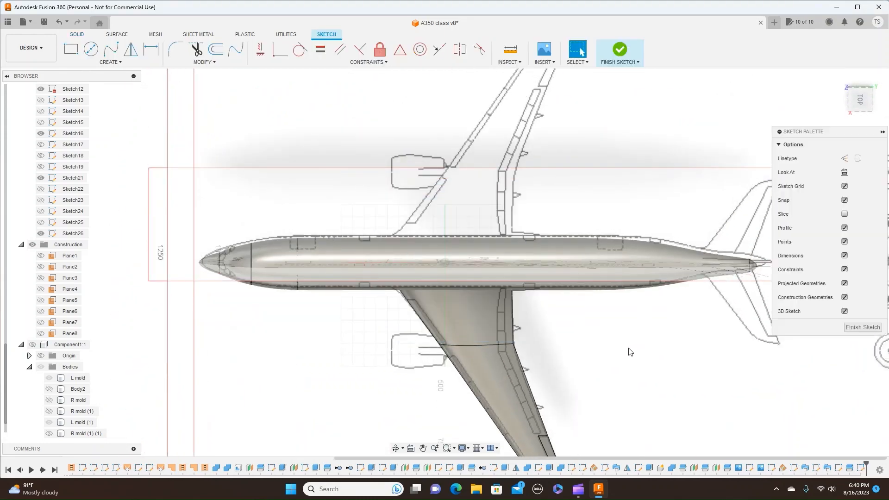
Project the aileron's long inner edge into the sketch with the projection link on
{"action": "scroll", "coordinate": [634, 359], "scroll_direction": "down", "scroll_amount": 2}
{"action": "middle_click_drag", "start_coordinate": [646, 364], "coordinate": [592, 234]}
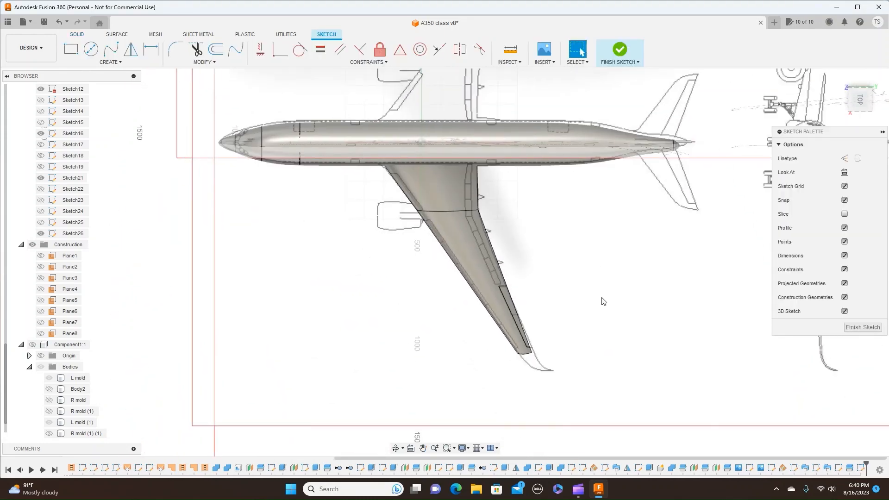
{"action": "scroll", "coordinate": [603, 301], "scroll_direction": "up", "scroll_amount": 3}
{"action": "key", "text": "l"}
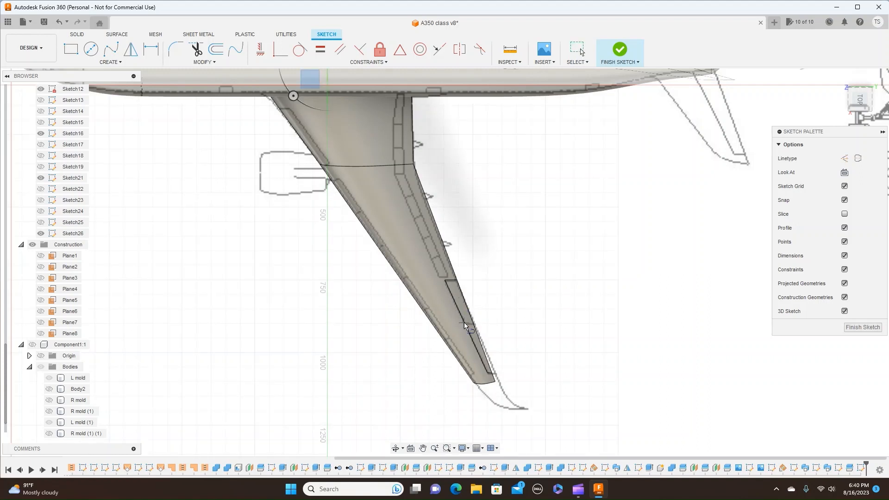
{"action": "scroll", "coordinate": [464, 328], "scroll_direction": "up", "scroll_amount": 5}
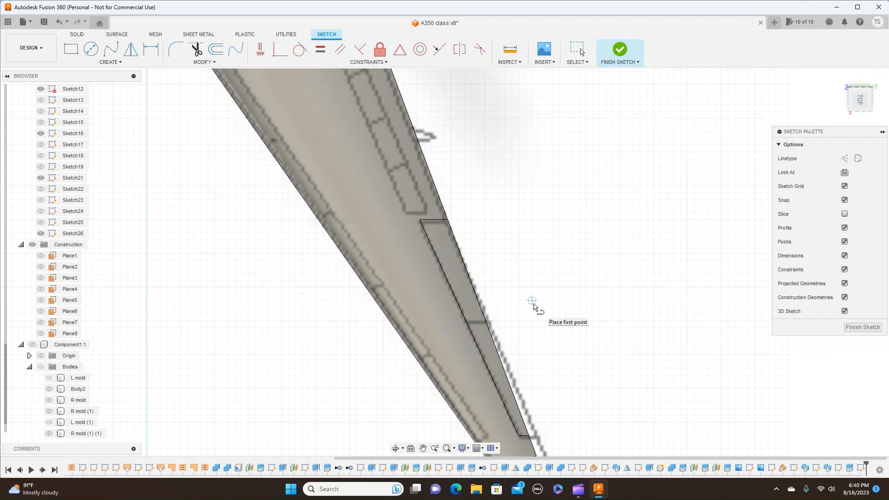
{"action": "key", "text": "p"}
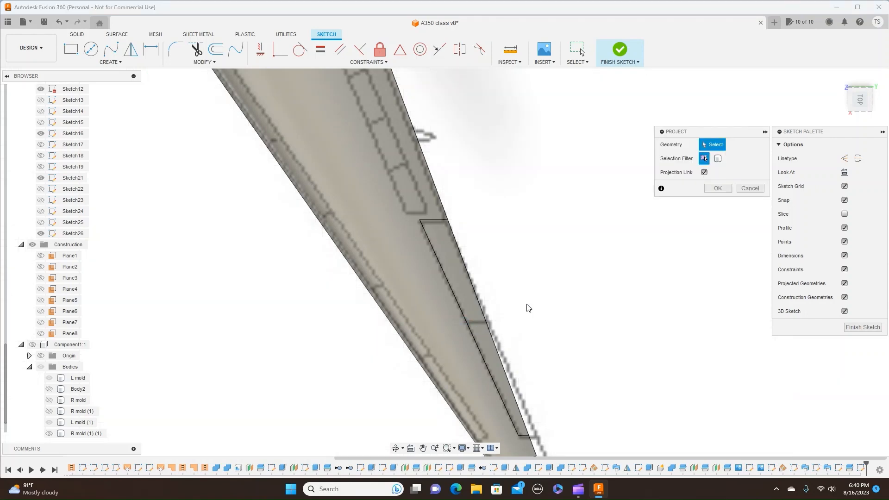
{"action": "left_click", "coordinate": [465, 321]}
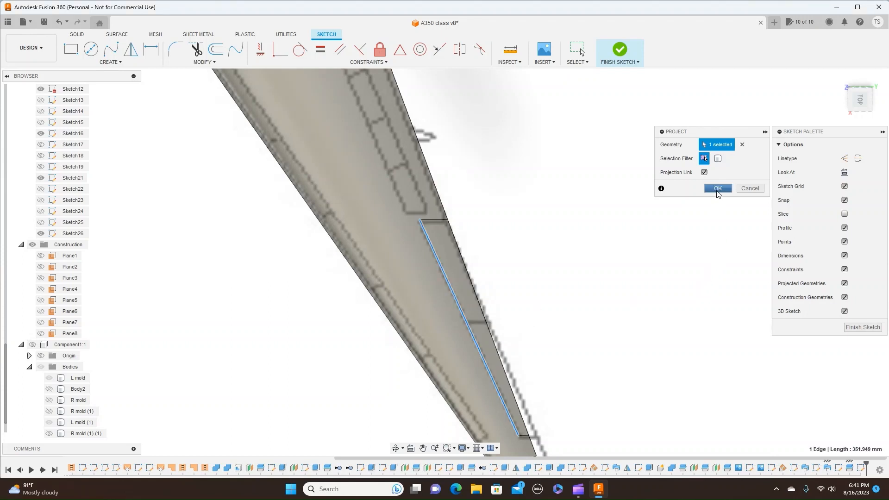
{"action": "left_click", "coordinate": [717, 188]}
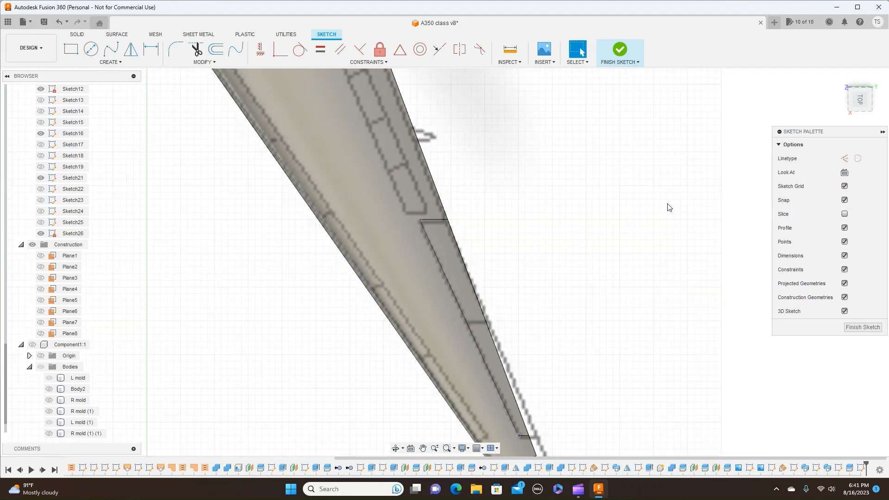
Draw a horizontal line about 68 mm long from the projected edge across the aileron at the drawing's dividing mark, and finish the sketch
{"action": "key", "text": "l"}
{"action": "left_click", "coordinate": [466, 323]}
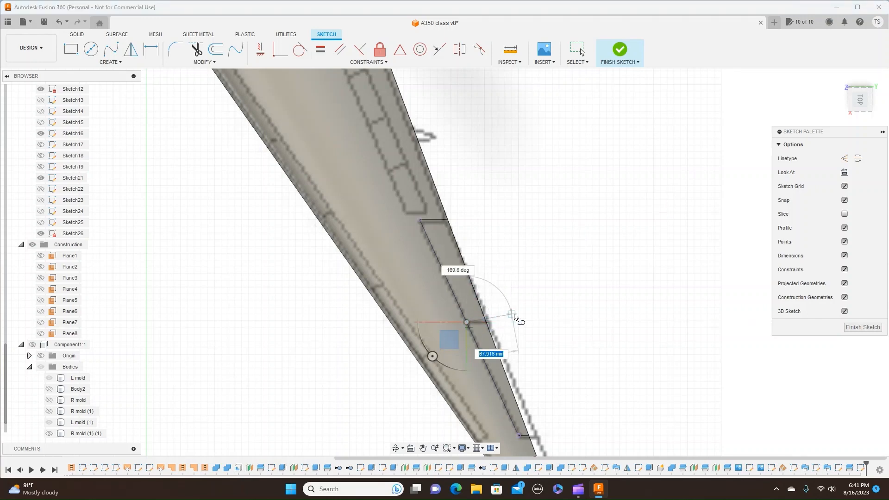
{"action": "left_click", "coordinate": [511, 322]}
{"action": "right_click", "coordinate": [512, 322]}
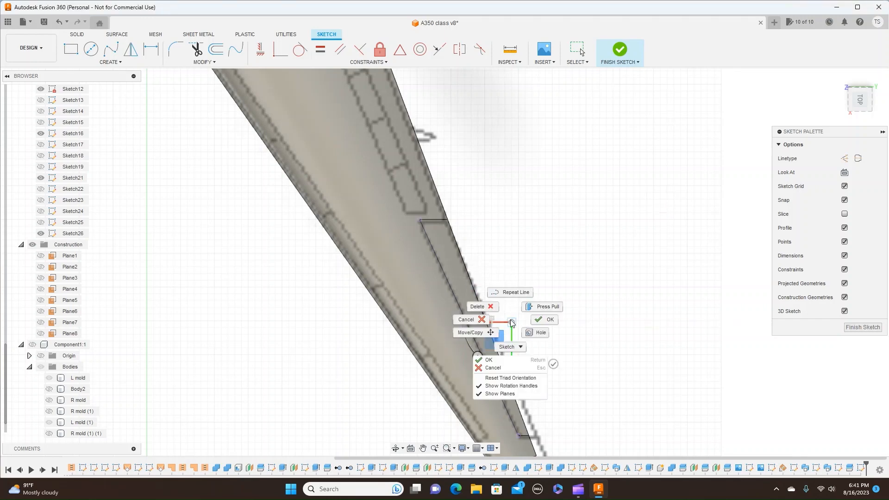
{"action": "left_click", "coordinate": [540, 321]}
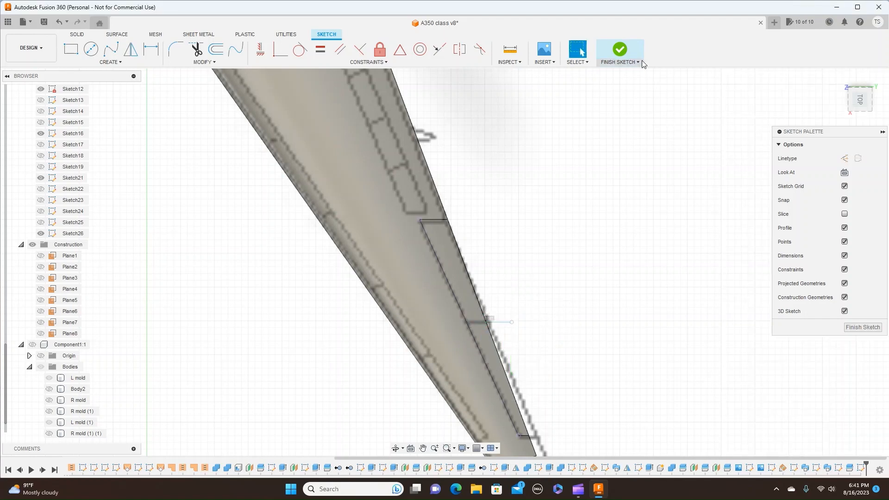
{"action": "left_click", "coordinate": [627, 65]}
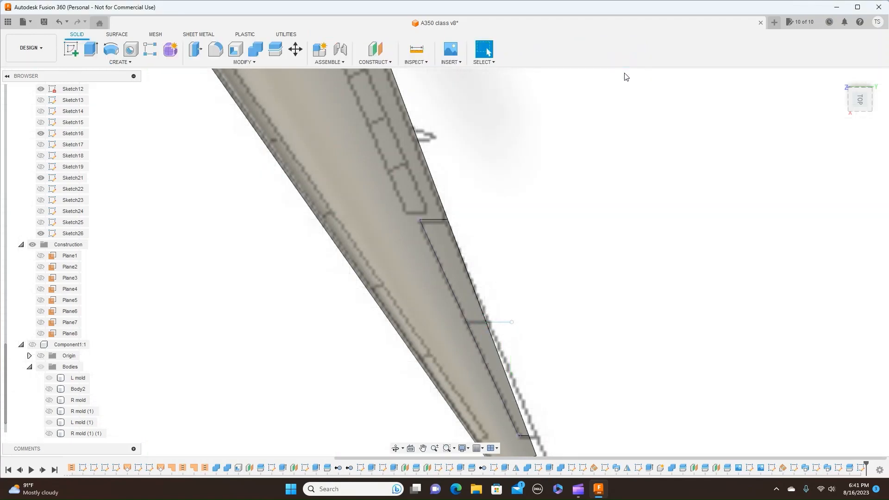
Split the aileron body with the horizontal line of Sketch26, keeping the splitting tool extended
{"action": "left_click", "coordinate": [244, 62]}
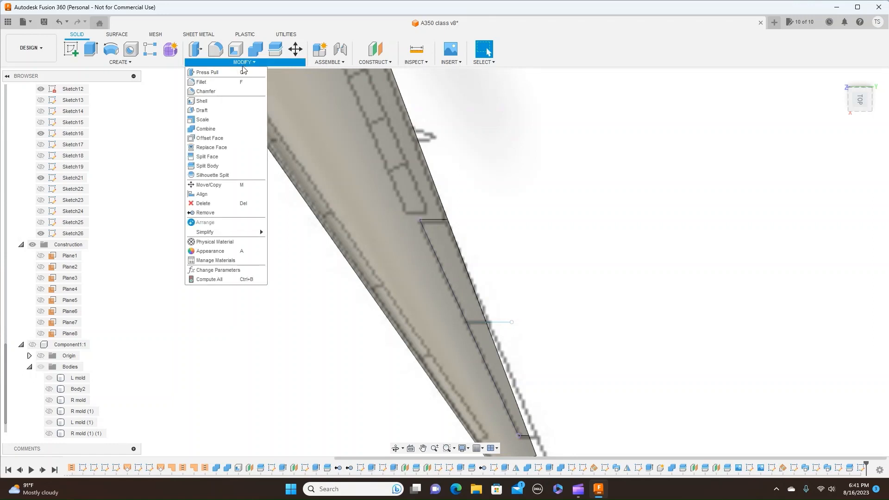
{"action": "left_click", "coordinate": [210, 166]}
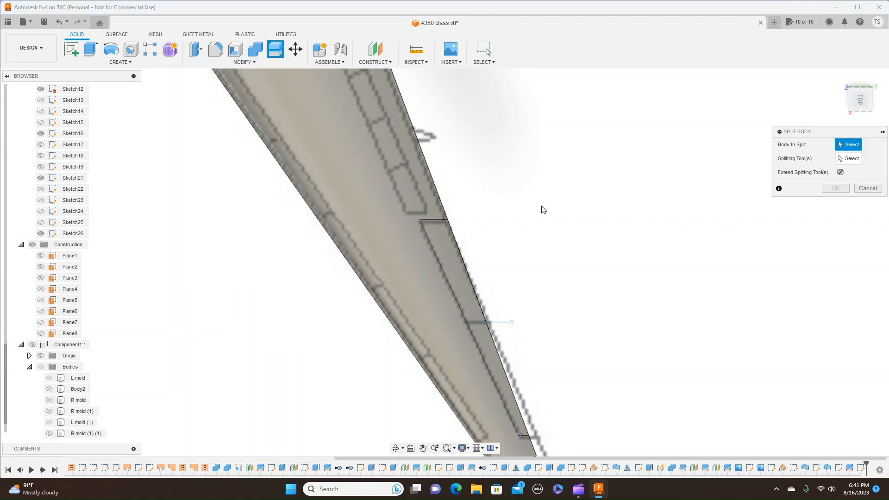
{"action": "left_click", "coordinate": [485, 346]}
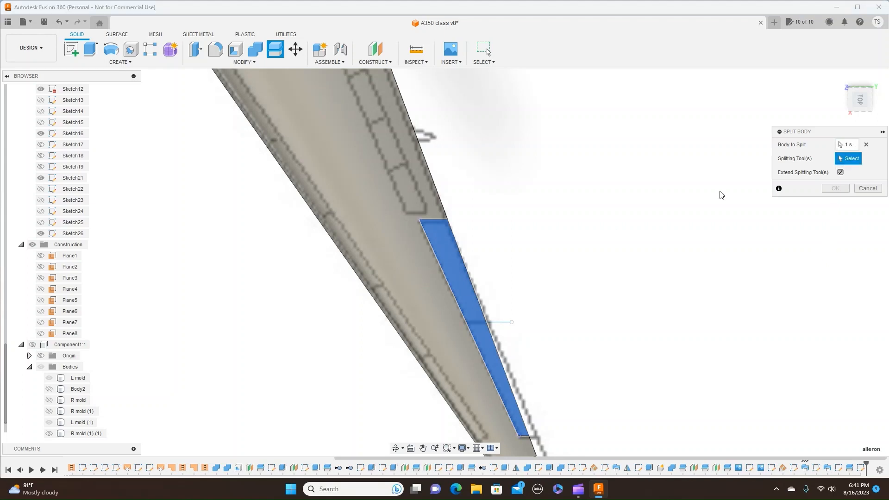
{"action": "left_click", "coordinate": [503, 322]}
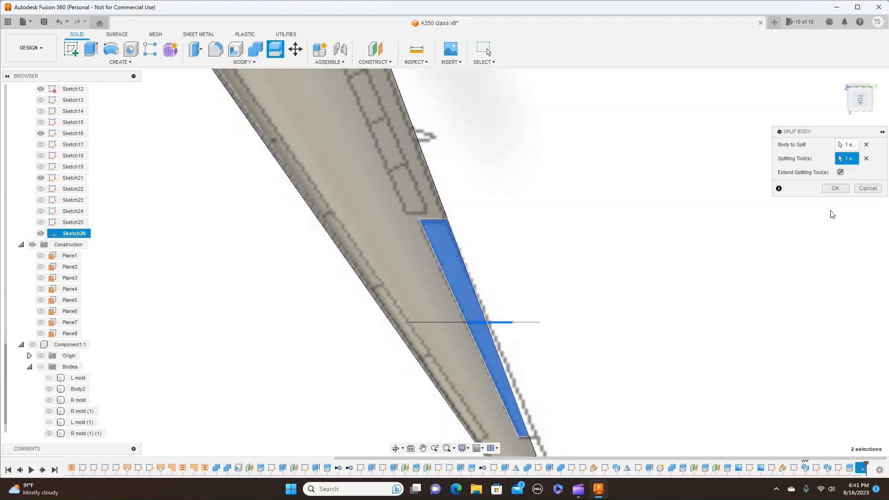
{"action": "left_click", "coordinate": [836, 189]}
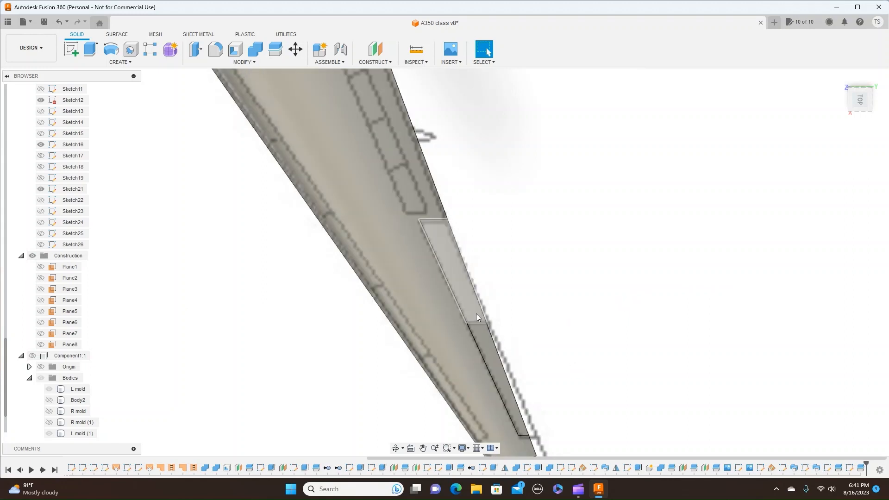
Hide all reference canvases so only the fuselage and wing model remain in the top view
{"action": "scroll", "coordinate": [148, 349], "scroll_direction": "down", "scroll_amount": 2}
{"action": "scroll", "coordinate": [150, 349], "scroll_direction": "down", "scroll_amount": 2}
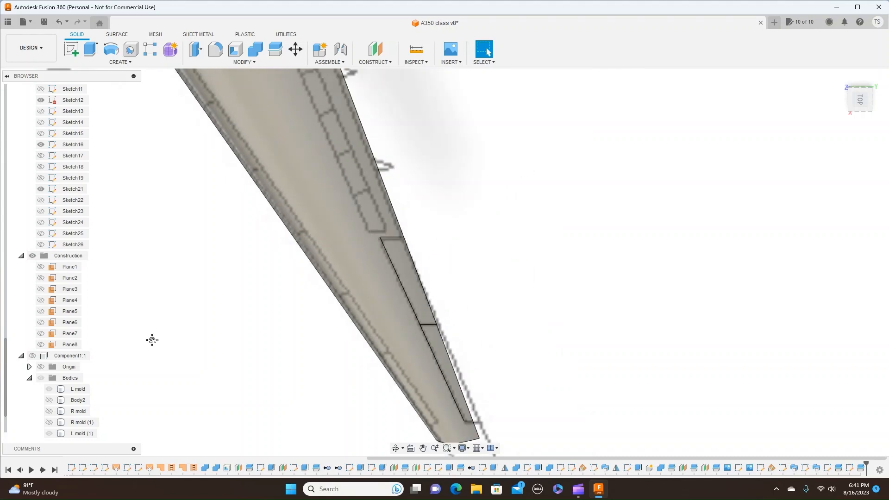
{"action": "middle_click_drag", "start_coordinate": [152, 340], "coordinate": [342, 342]}
{"action": "scroll", "coordinate": [299, 352], "scroll_direction": "down", "scroll_amount": 3}
{"action": "scroll", "coordinate": [341, 342], "scroll_direction": "down", "scroll_amount": 3}
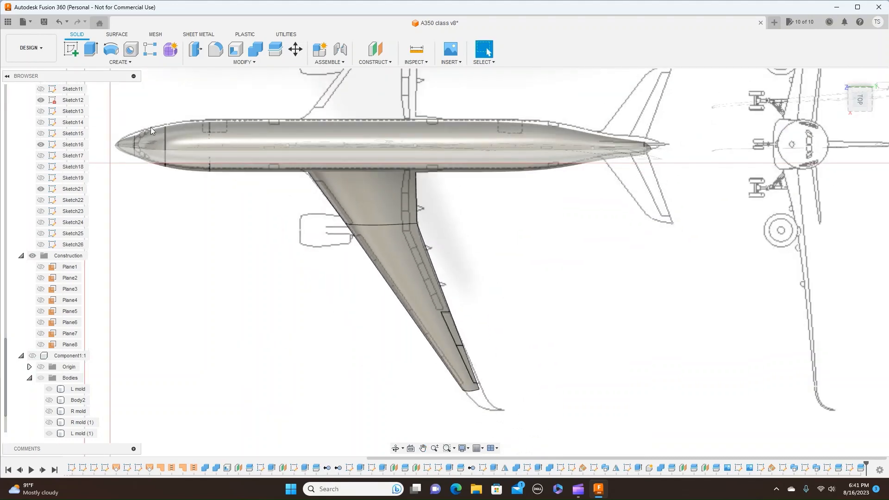
{"action": "scroll", "coordinate": [5, 276], "scroll_direction": "up", "scroll_amount": 10}
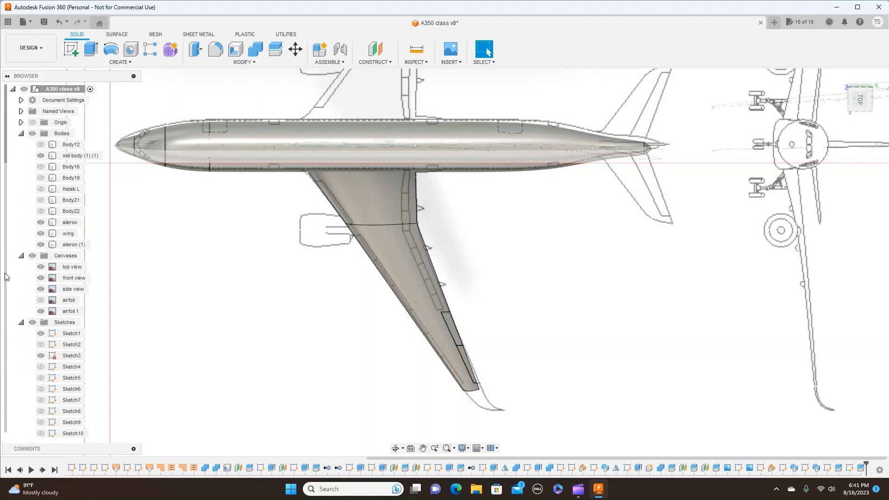
{"action": "scroll", "coordinate": [5, 276], "scroll_direction": "down", "scroll_amount": 3}
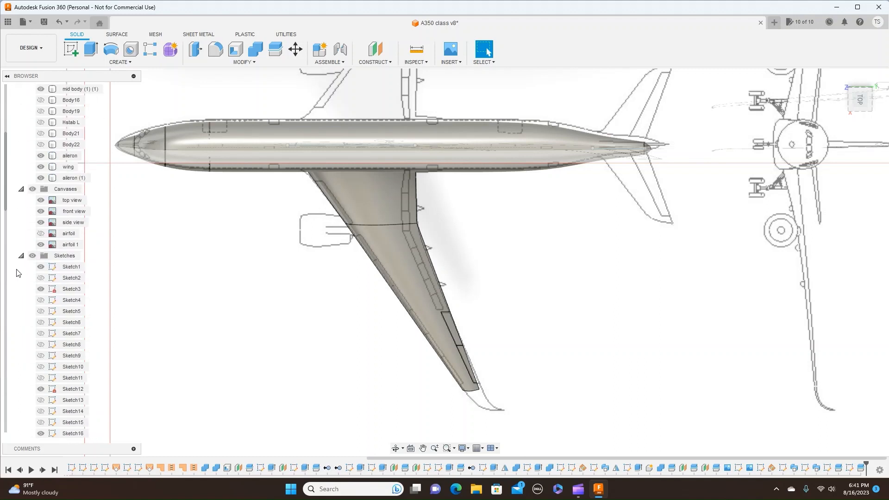
{"action": "left_click", "coordinate": [33, 188]}
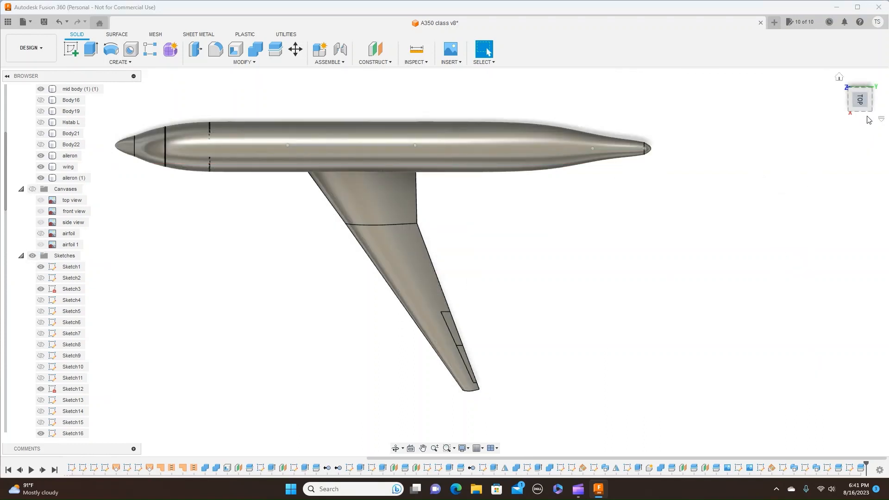
Hide all sketches and inspect the fuselage and the wing with its divided aileron from the side and at an angle
{"action": "mouse_move", "coordinate": [851, 113]}
{"action": "left_mouse_down"}
{"action": "mouse_move", "coordinate": [867, 90]}
{"action": "mouse_move", "coordinate": [858, 110]}
{"action": "left_mouse_up"}
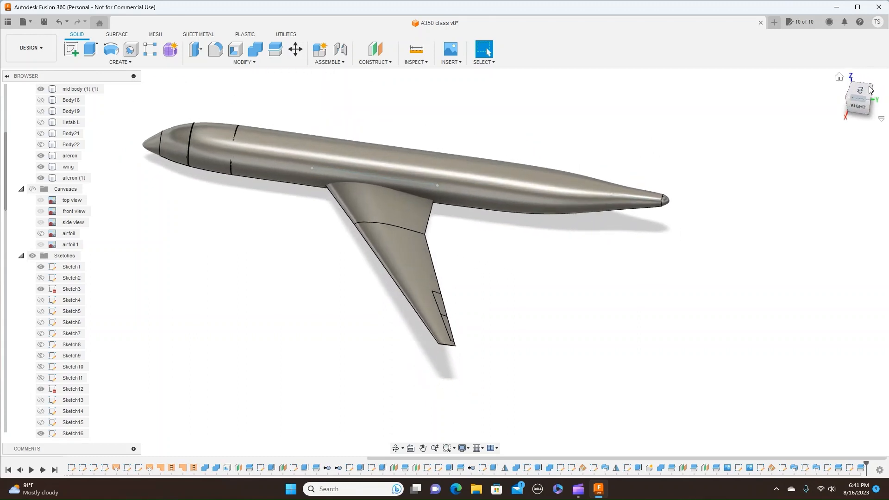
{"action": "left_click", "coordinate": [854, 114]}
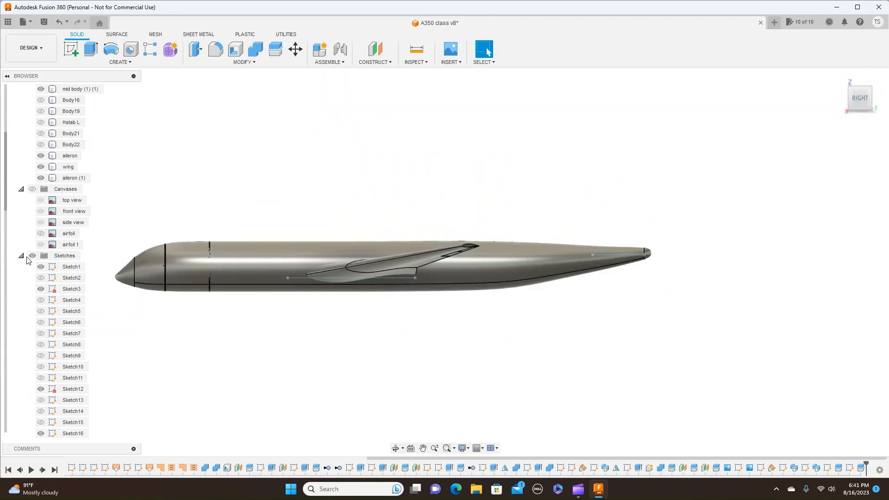
{"action": "left_click", "coordinate": [845, 98]}
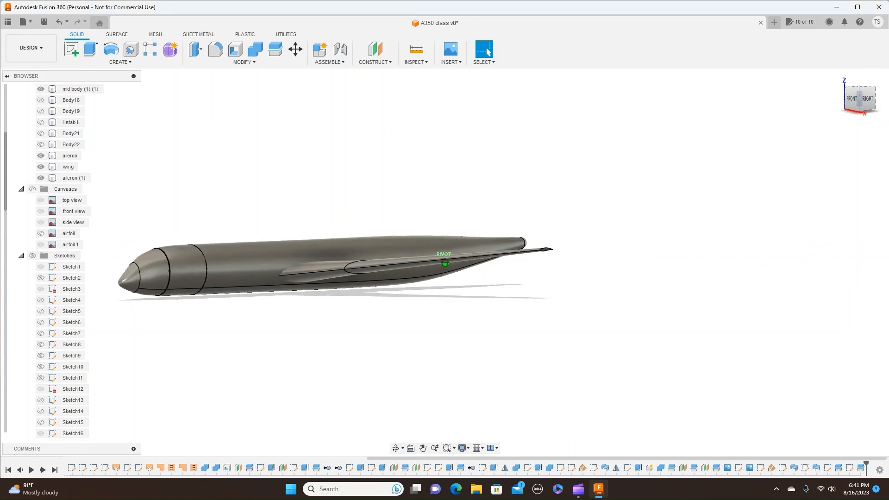
{"action": "mouse_move", "coordinate": [445, 263]}
{"action": "middle_mouse_down", "text": "shift"}
{"action": "mouse_move", "coordinate": [484, 255]}
{"action": "mouse_move", "coordinate": [450, 296]}
{"action": "mouse_move", "coordinate": [398, 331]}
{"action": "middle_mouse_up", "text": "shift"}
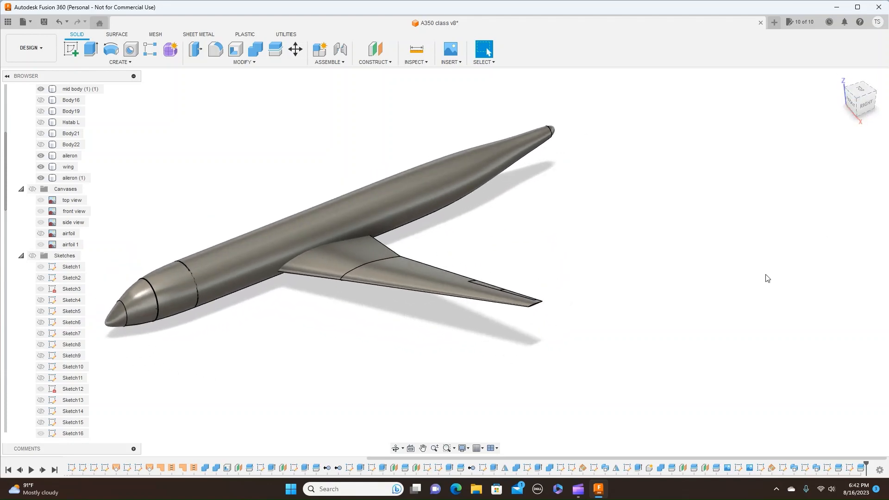
{"action": "middle_click_drag", "start_coordinate": [657, 287], "coordinate": [813, 282]}
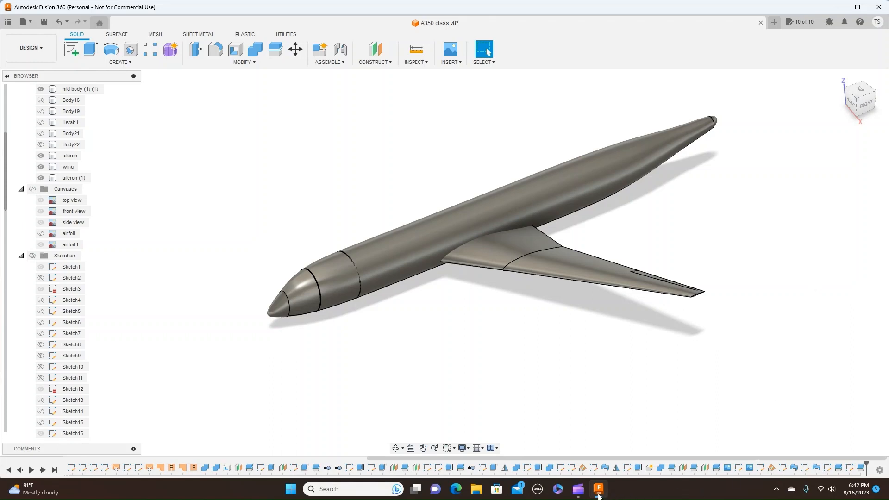
{"action": "mouse_move", "coordinate": [578, 490]}
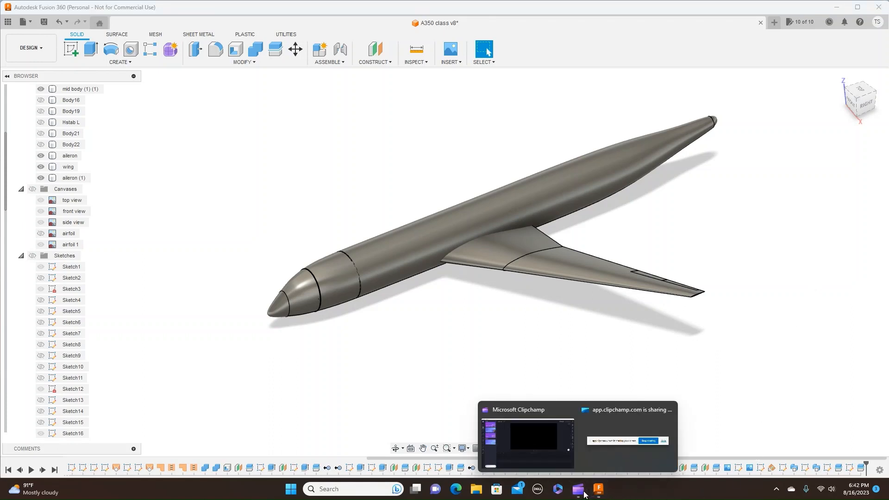
{"action": "left_click", "coordinate": [542, 443]}
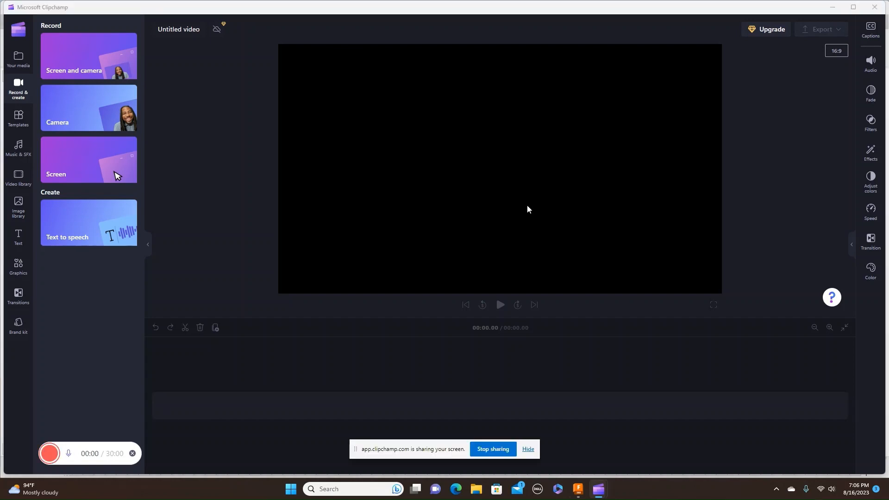
{"action": "left_click", "coordinate": [528, 449]}
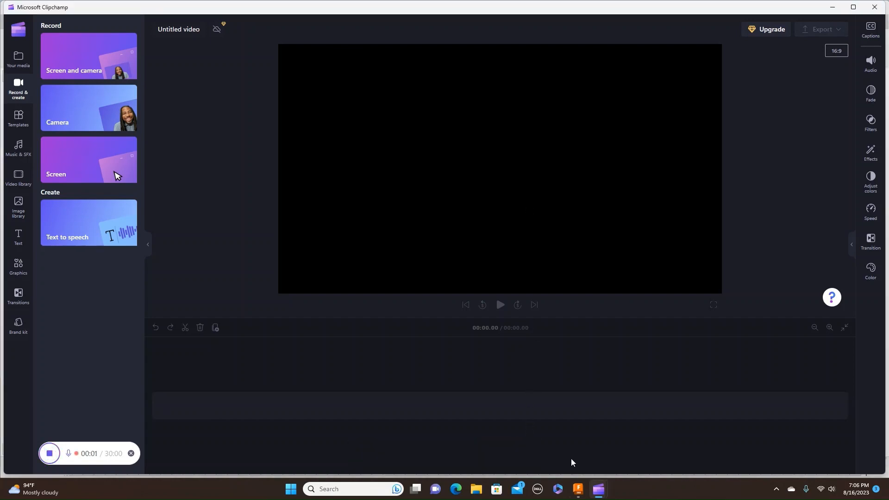
{"action": "left_click", "coordinate": [578, 489]}
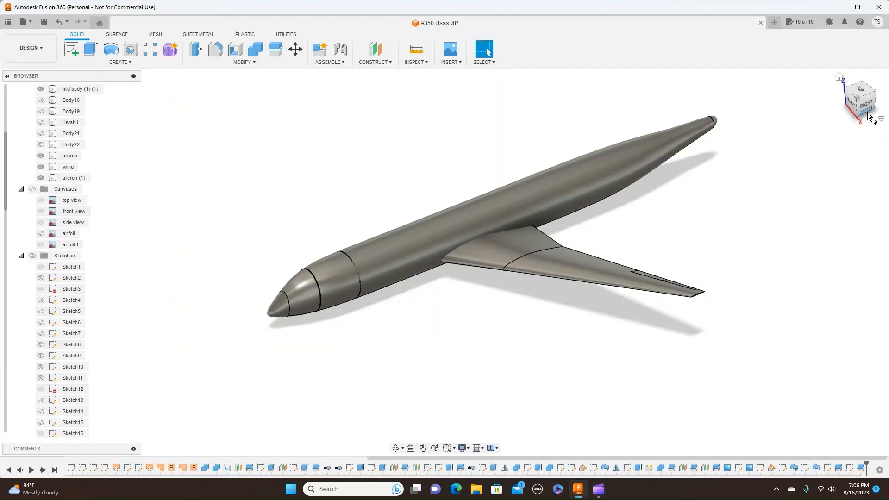
Show the reference canvases again and compare the fuselage nose with the side-view drawing from the right
{"action": "left_click", "coordinate": [859, 102]}
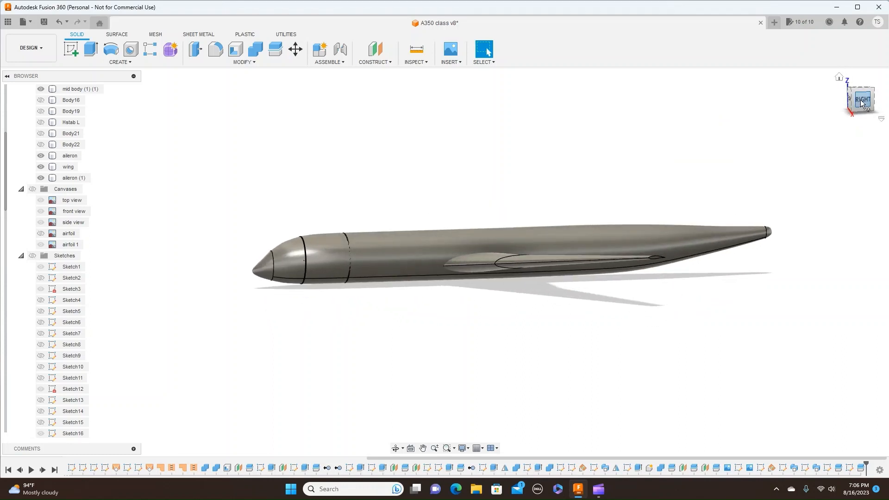
{"action": "left_click", "coordinate": [861, 101]}
{"action": "scroll", "coordinate": [649, 203], "scroll_direction": "up", "scroll_amount": 4}
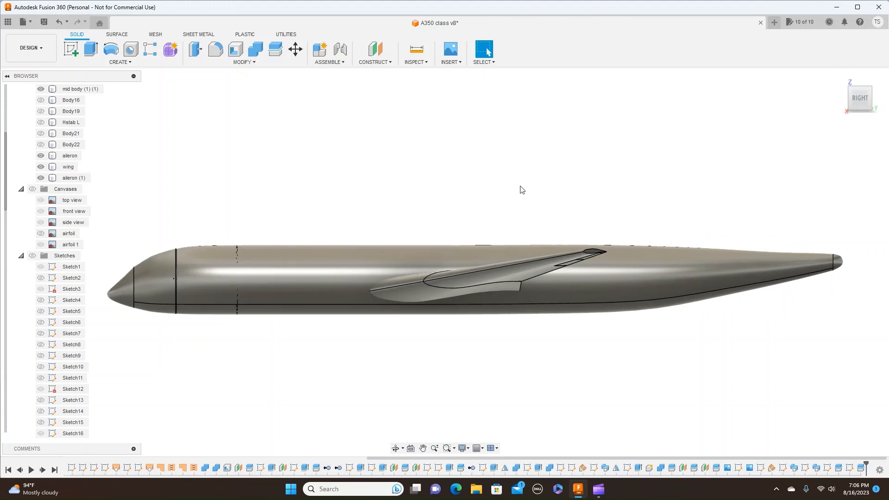
{"action": "middle_click_drag", "start_coordinate": [540, 194], "coordinate": [586, 189]}
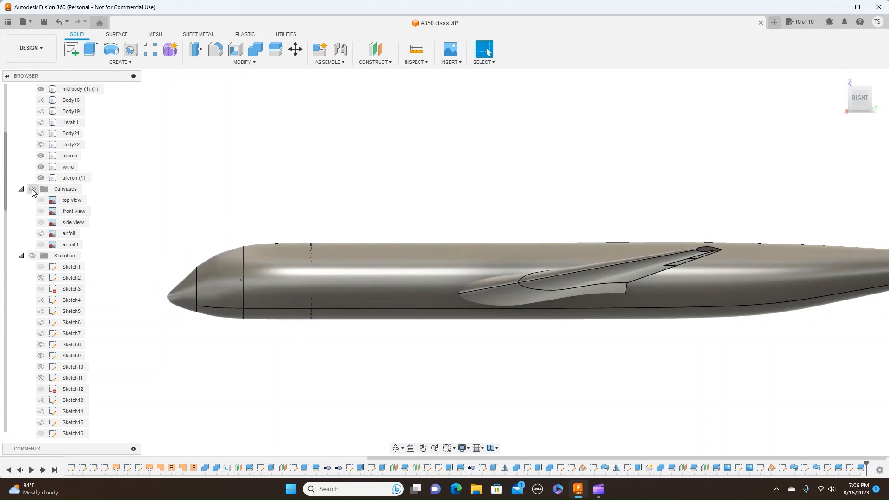
{"action": "left_click", "coordinate": [42, 200]}
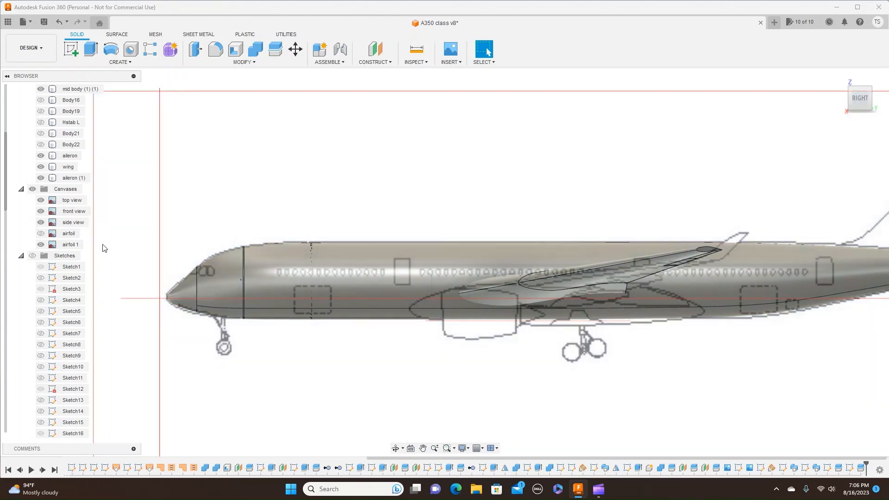
{"action": "scroll", "coordinate": [423, 262], "scroll_direction": "up", "scroll_amount": 2}
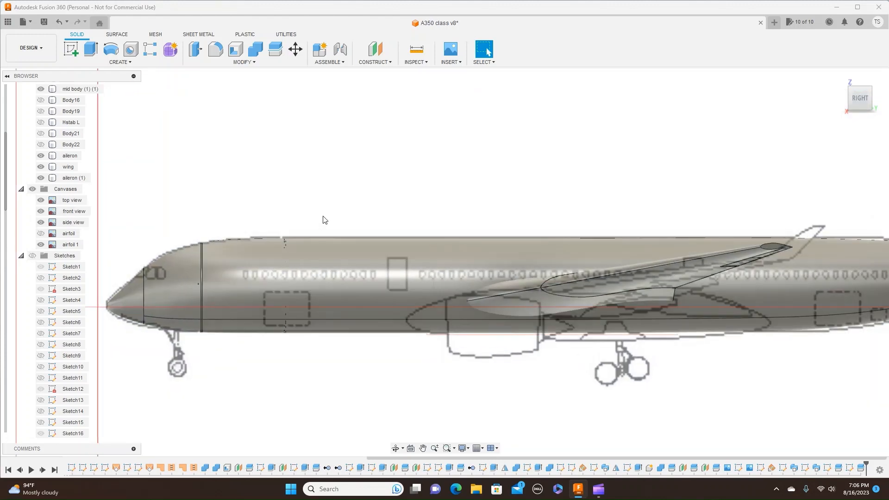
{"action": "middle_click_drag", "start_coordinate": [341, 211], "coordinate": [482, 188]}
{"action": "scroll", "coordinate": [348, 172], "scroll_direction": "up", "scroll_amount": 5}
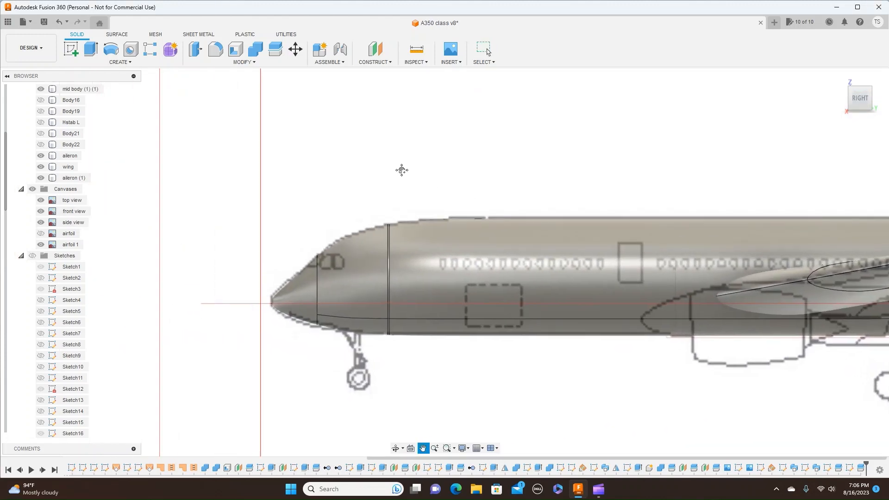
{"action": "scroll", "coordinate": [404, 173], "scroll_direction": "down", "scroll_amount": 2}
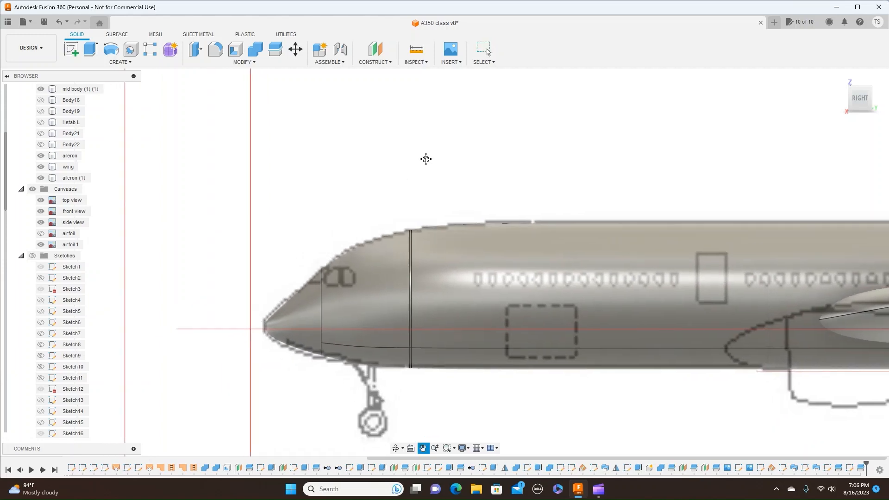
Start a new sketch on the vertical YZ side plane through the origin
{"action": "left_click", "coordinate": [72, 50]}
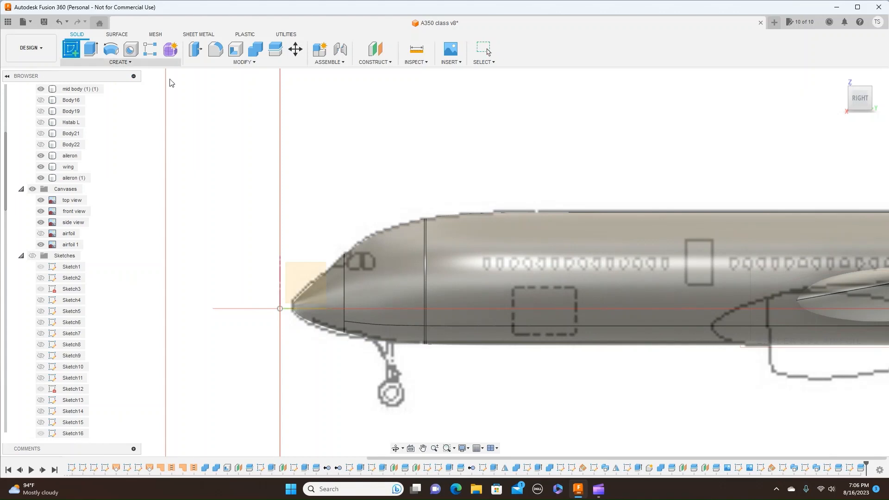
{"action": "left_click", "coordinate": [308, 284]}
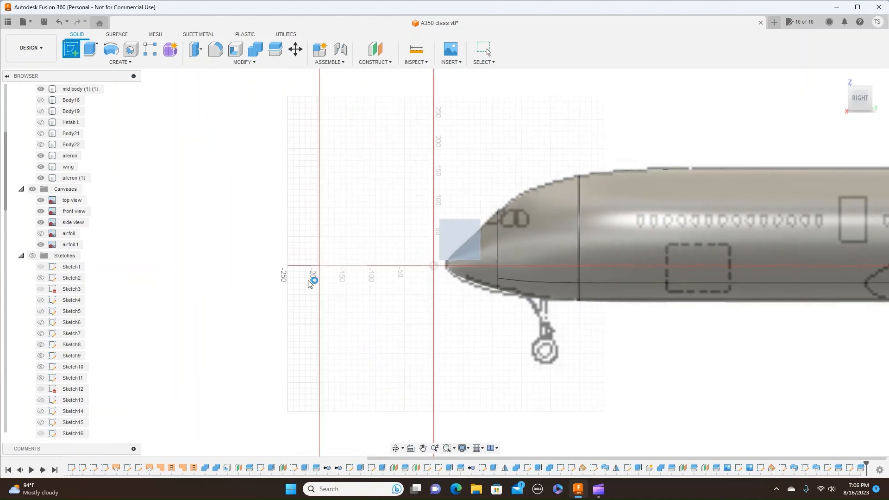
{"action": "middle_click_drag", "start_coordinate": [463, 167], "coordinate": [312, 179]}
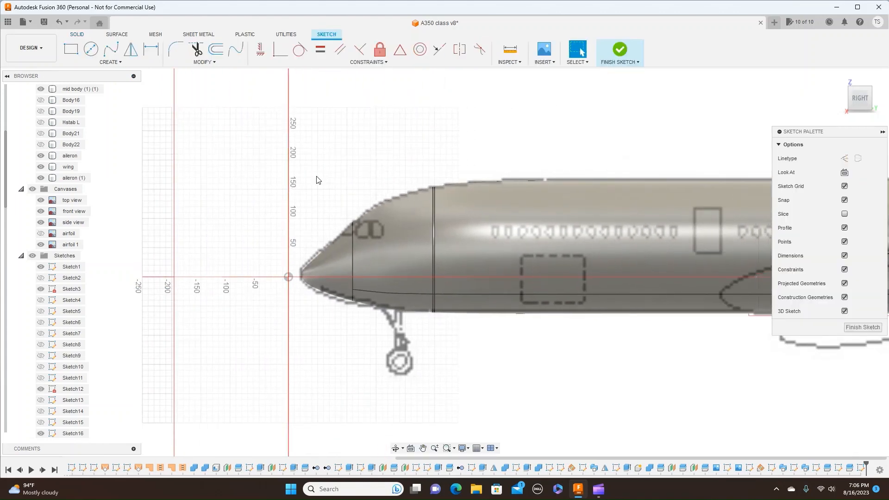
{"action": "scroll", "coordinate": [317, 177], "scroll_direction": "up", "scroll_amount": 3}
{"action": "middle_click_drag", "start_coordinate": [406, 161], "coordinate": [376, 161]}
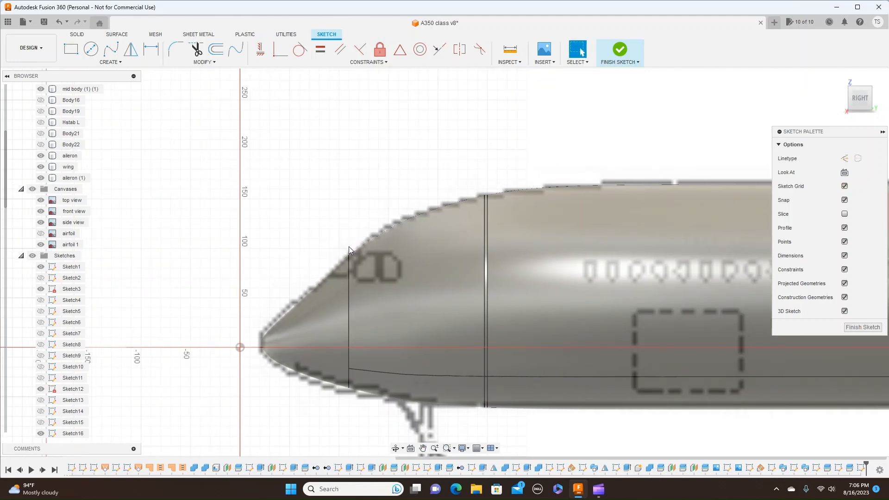
Trace the cockpit window outline on the side view with an open fit point spline, starting and ending at the nose's upper contour
{"action": "left_click", "coordinate": [365, 249]}
{"action": "left_click", "coordinate": [113, 53]}
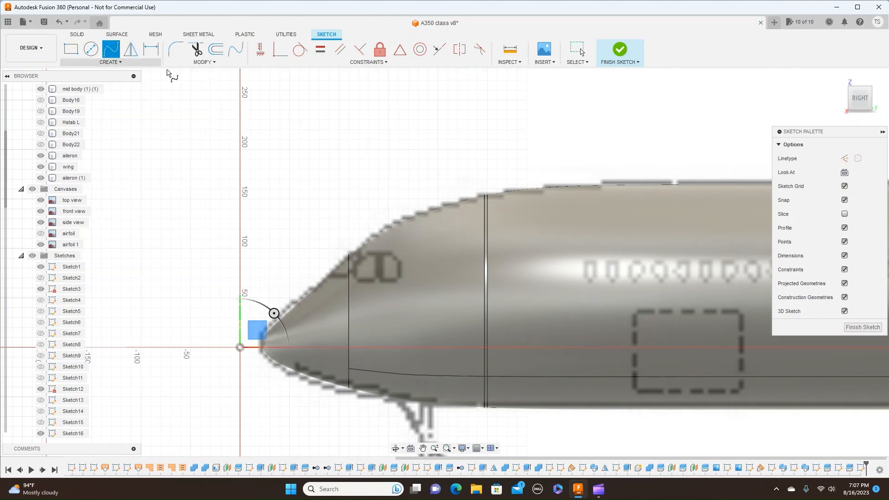
{"action": "scroll", "coordinate": [349, 244], "scroll_direction": "up", "scroll_amount": 3}
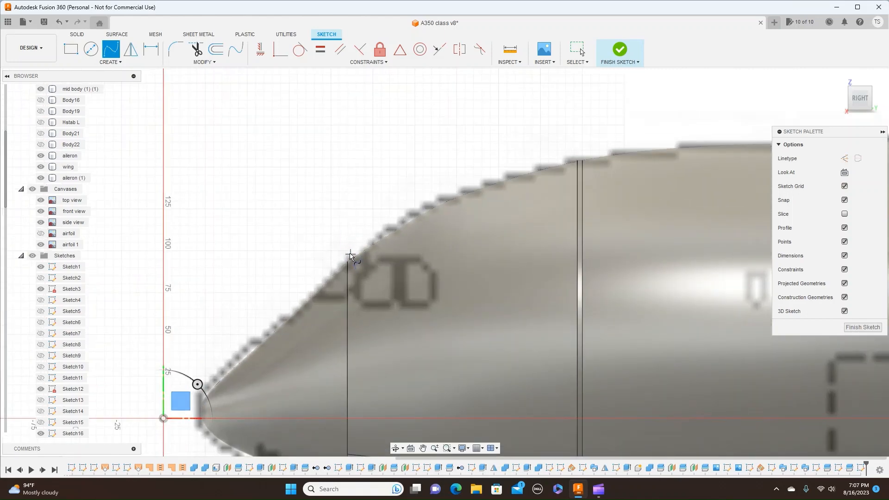
{"action": "left_click", "coordinate": [349, 256]}
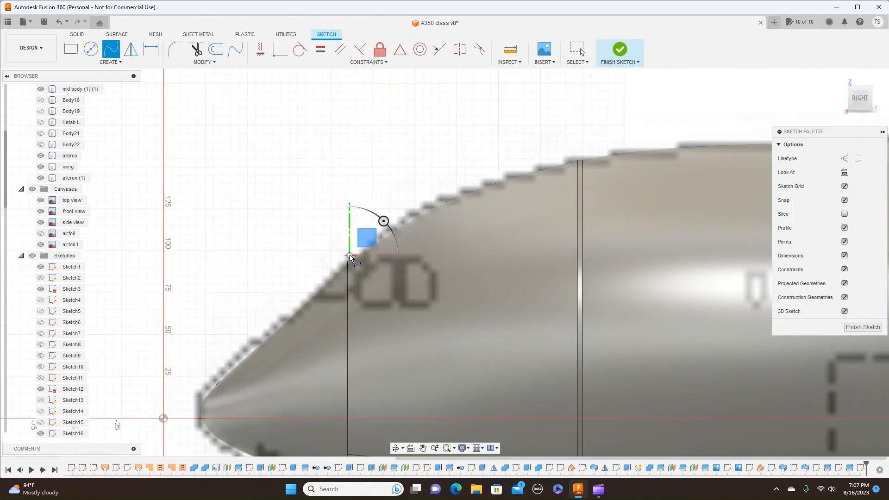
{"action": "left_click", "coordinate": [381, 257]}
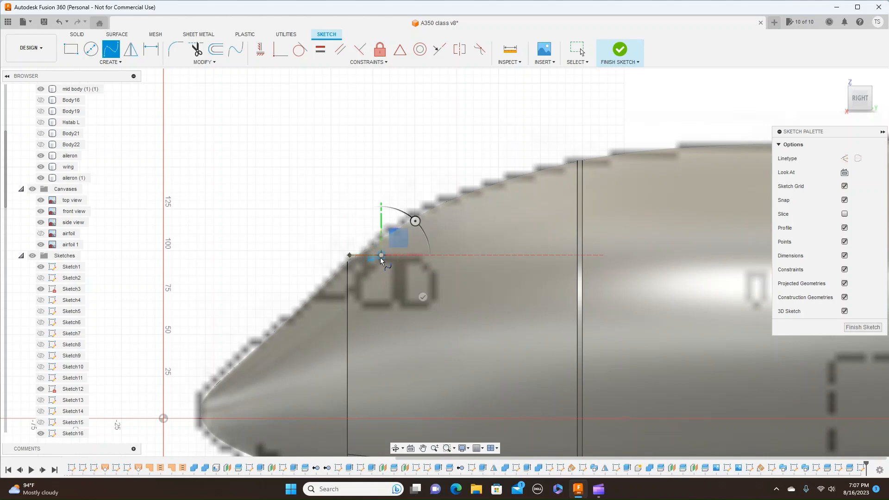
{"action": "left_click", "coordinate": [415, 256]}
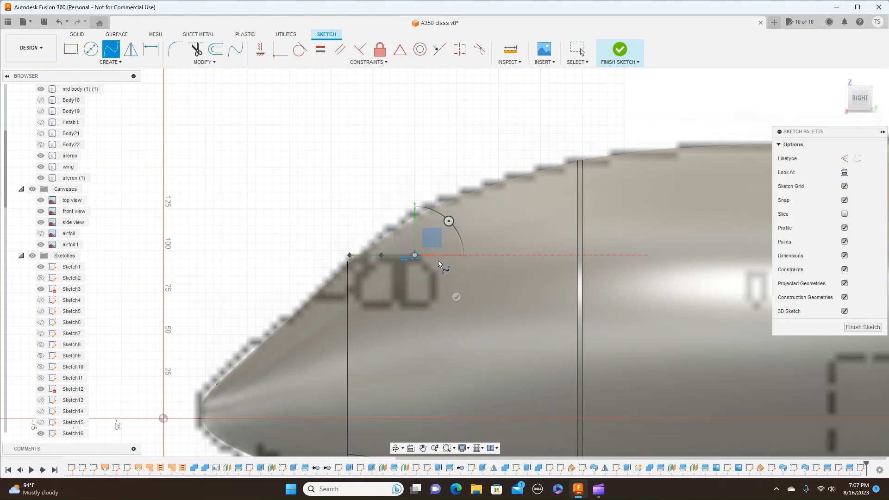
{"action": "left_click", "coordinate": [440, 267]}
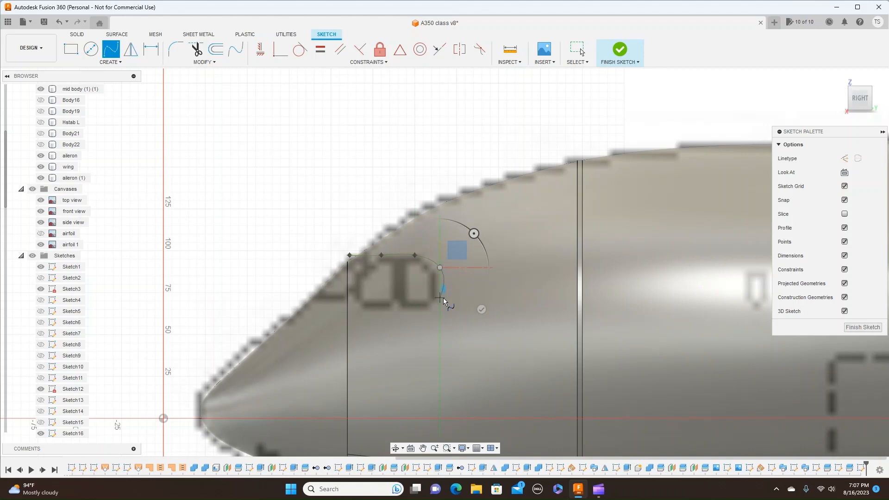
{"action": "left_click", "coordinate": [440, 301]}
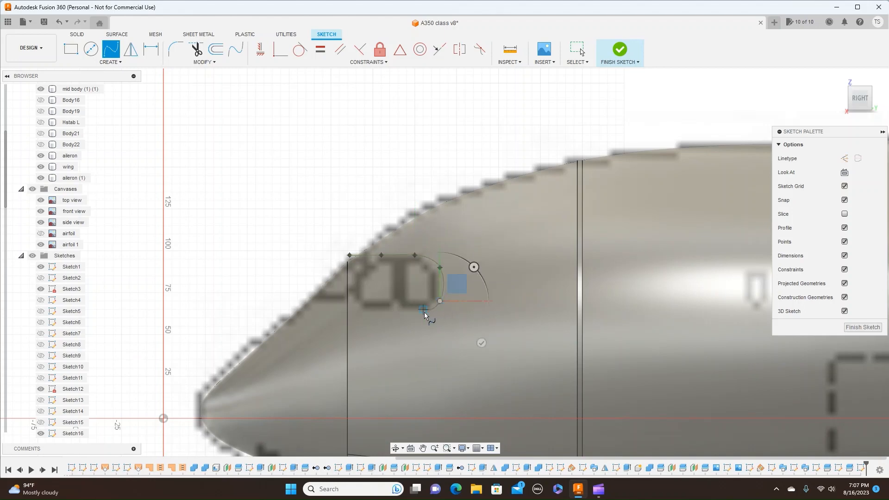
{"action": "left_click", "coordinate": [381, 310]}
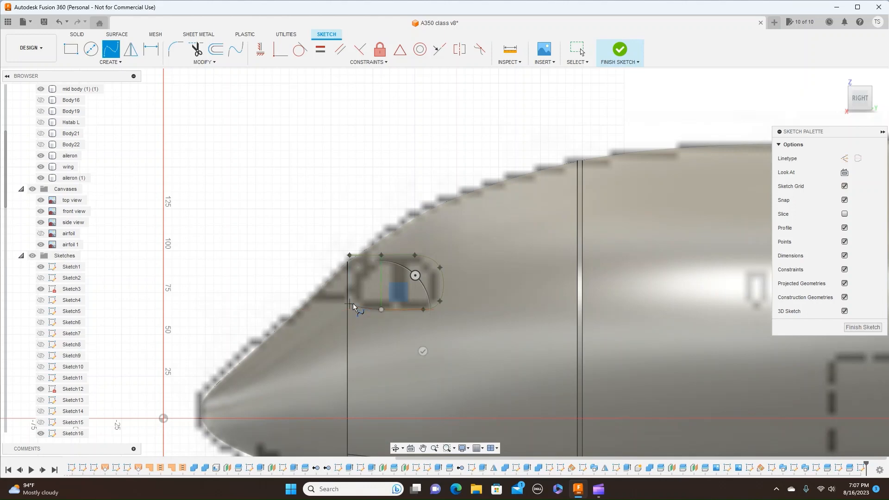
{"action": "left_click", "coordinate": [350, 303]}
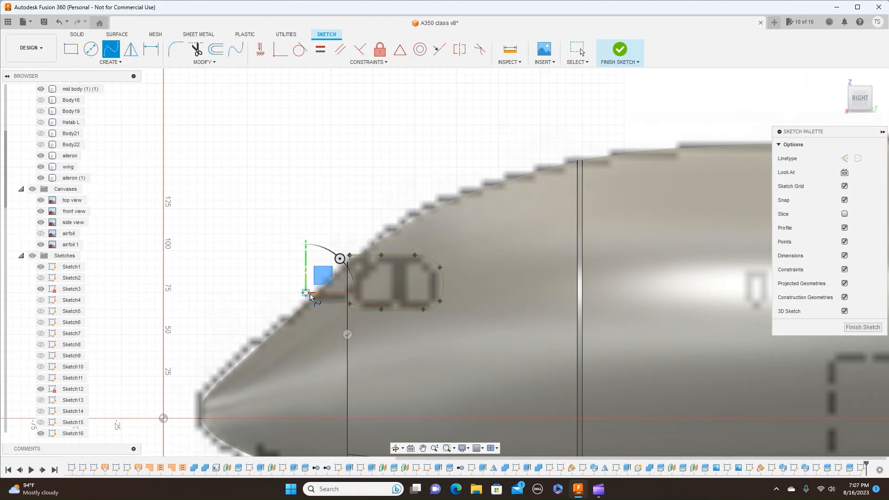
{"action": "right_click", "coordinate": [311, 297]}
{"action": "left_click", "coordinate": [342, 294]}
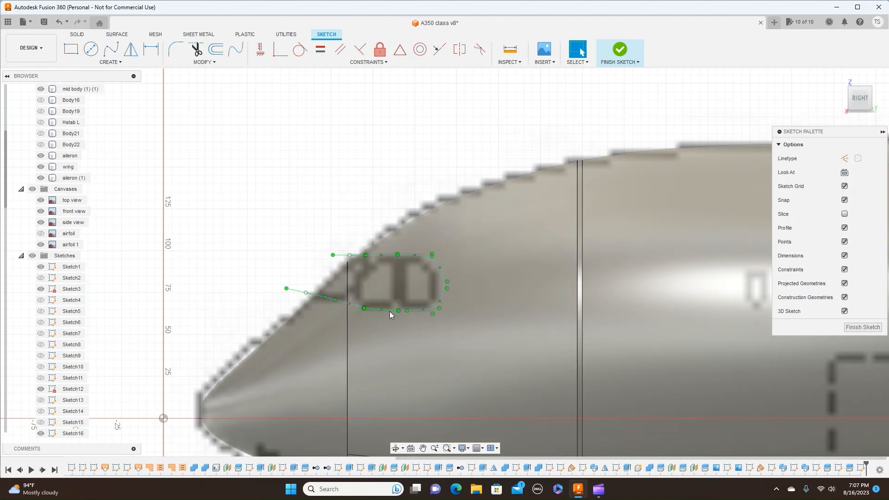
Adjust the spline's rear and lower fit points to follow the drawn cockpit windows more closely, and finish the sketch
{"action": "left_click", "coordinate": [440, 267]}
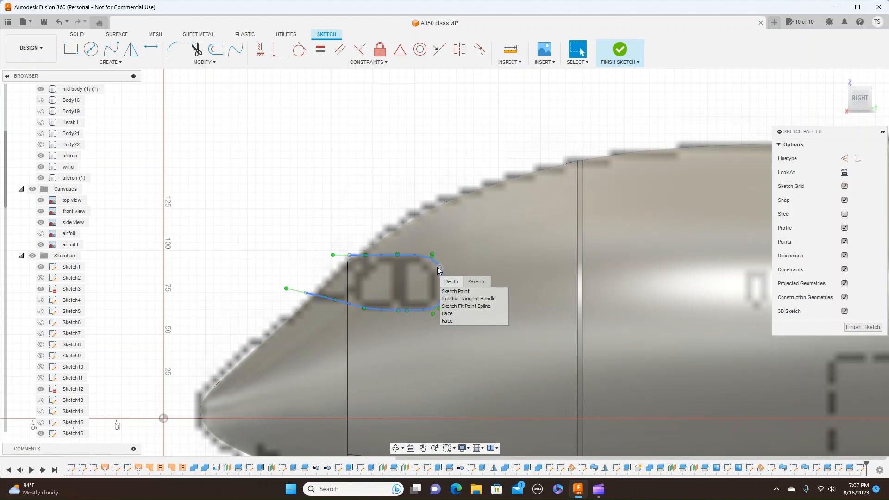
{"action": "left_click", "coordinate": [434, 271]}
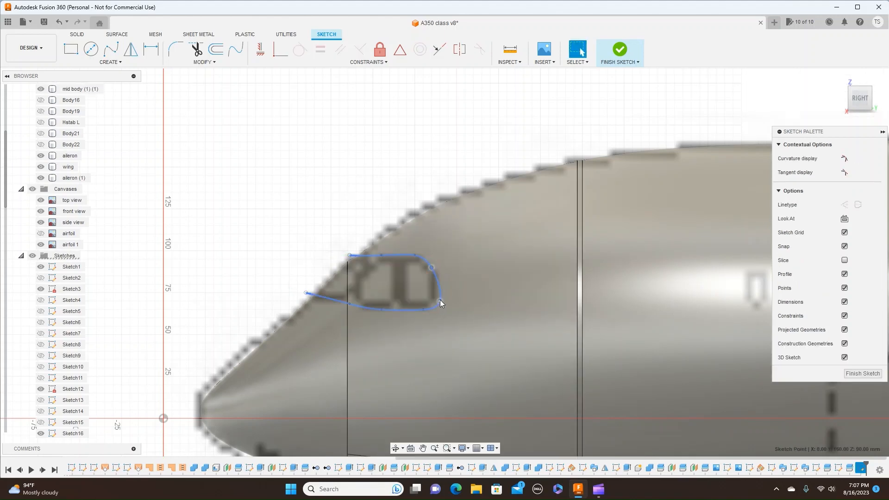
{"action": "left_click_drag", "start_coordinate": [440, 304], "coordinate": [437, 301]}
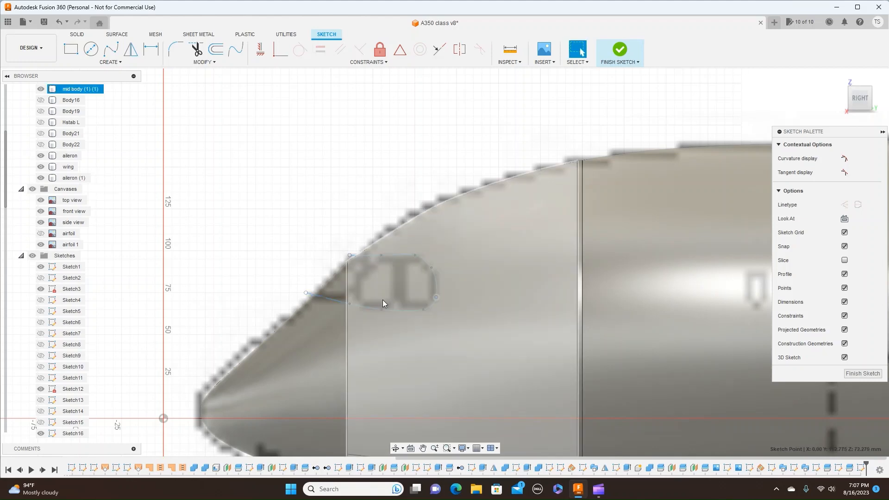
{"action": "left_click_drag", "start_coordinate": [385, 309], "coordinate": [388, 308]}
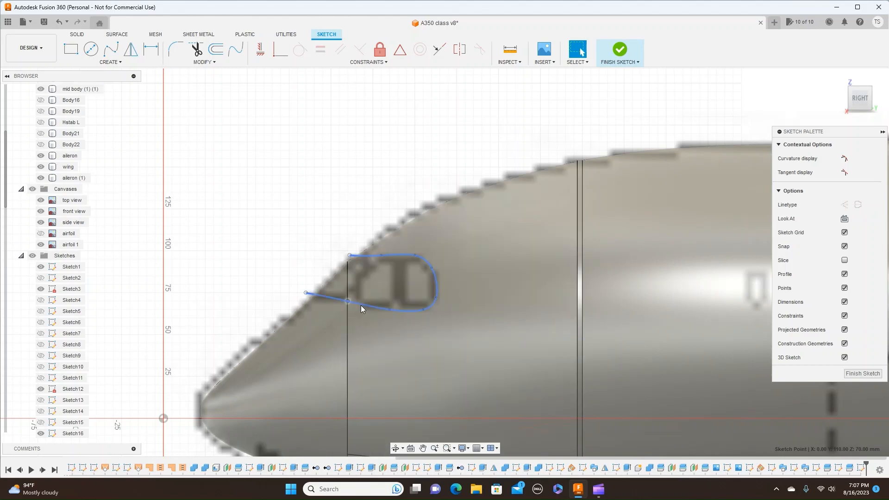
{"action": "left_click", "coordinate": [444, 271]}
{"action": "left_click", "coordinate": [630, 62]}
{"action": "left_click", "coordinate": [632, 72]}
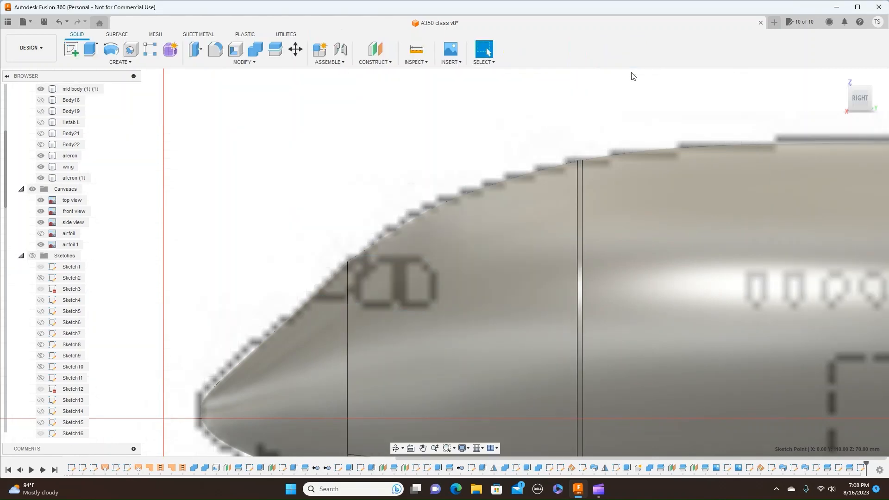
Show the sketches again and split the fuselage body mid body (1) (1) with the window spline, keeping the splitting tool extended
{"action": "left_click", "coordinate": [33, 256]}
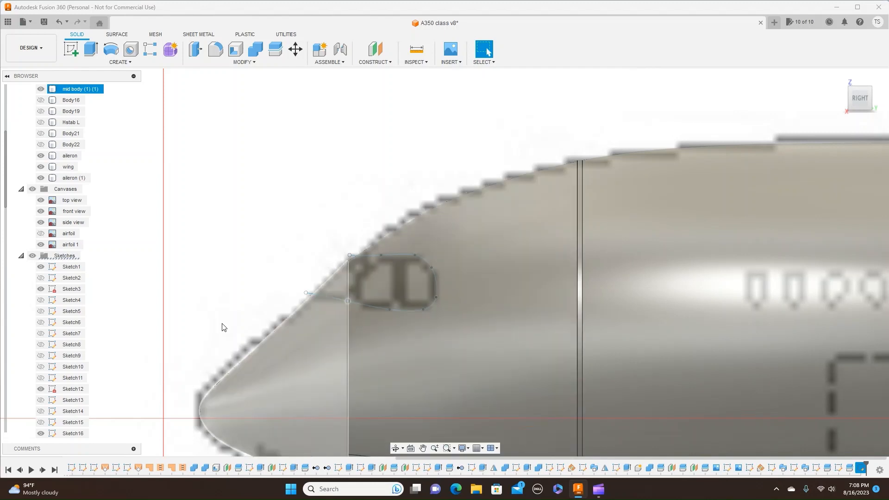
{"action": "left_click", "coordinate": [244, 62]}
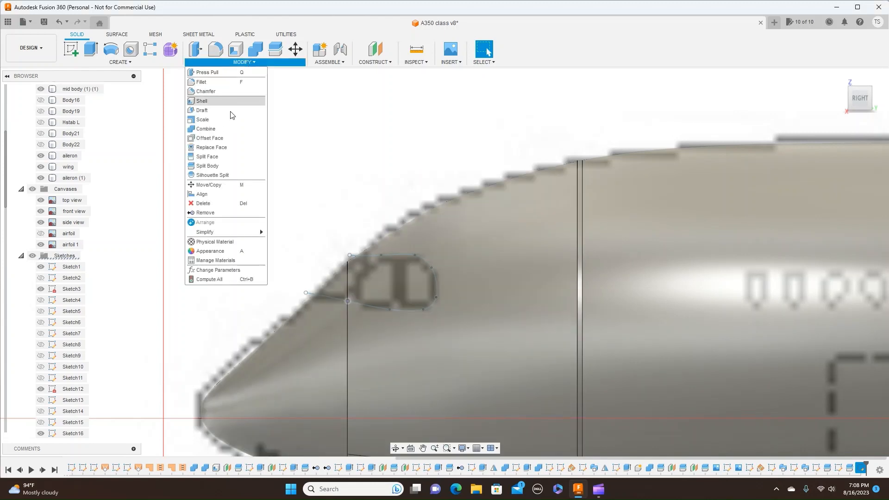
{"action": "left_click", "coordinate": [222, 166]}
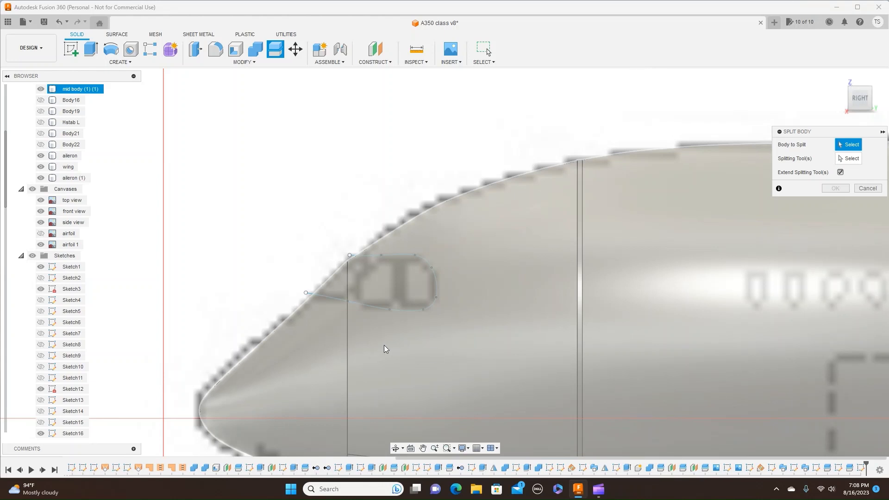
{"action": "left_click", "coordinate": [385, 349]}
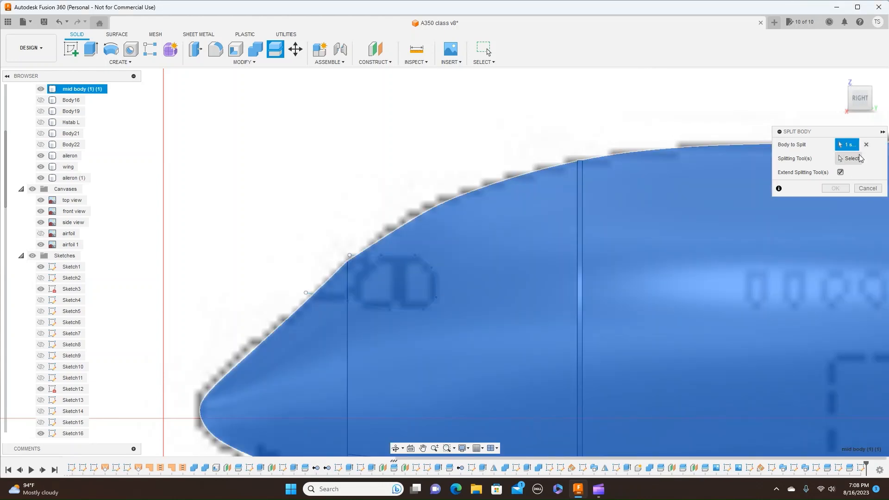
{"action": "left_click", "coordinate": [859, 158]}
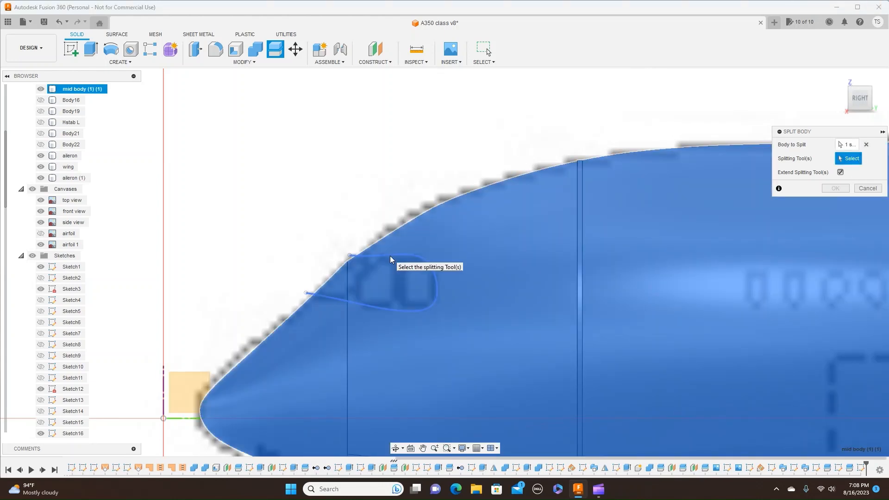
{"action": "left_click", "coordinate": [391, 260]}
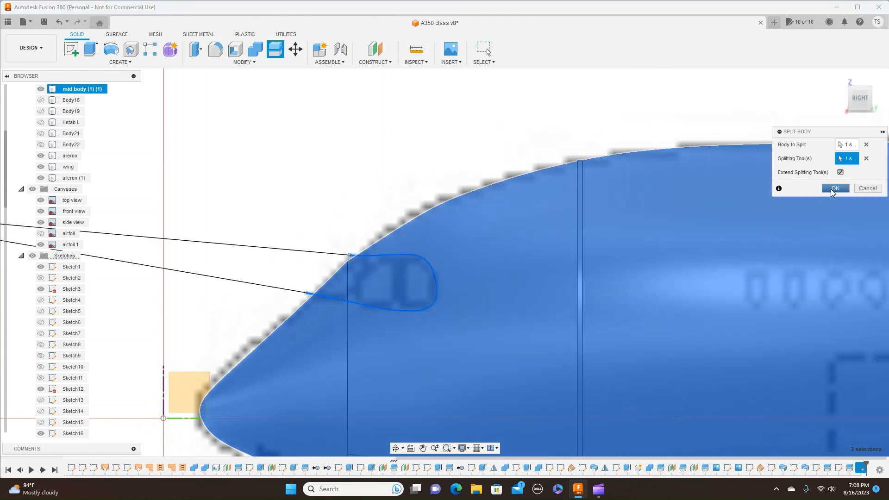
{"action": "left_click", "coordinate": [835, 188]}
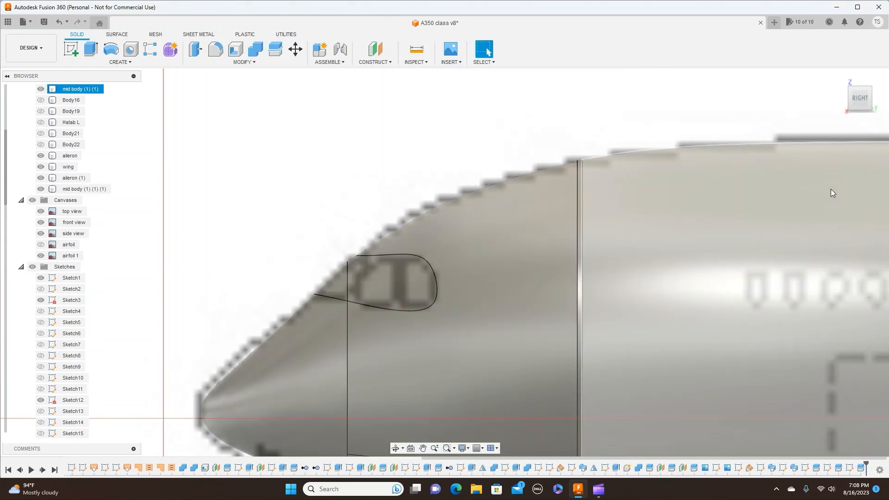
Identify the newly split cockpit window body on the nose and rename it windo
{"action": "scroll", "coordinate": [516, 247], "scroll_direction": "down", "scroll_amount": 5}
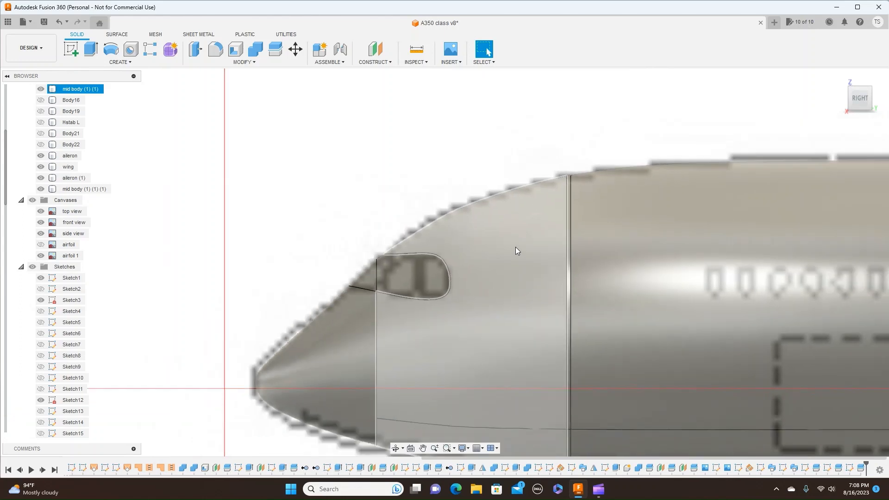
{"action": "left_click", "coordinate": [421, 269]}
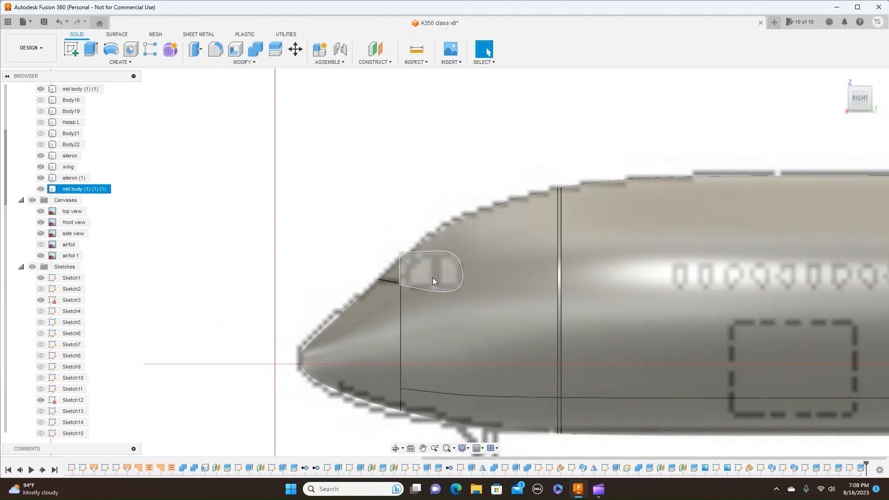
{"action": "left_click", "coordinate": [183, 168]}
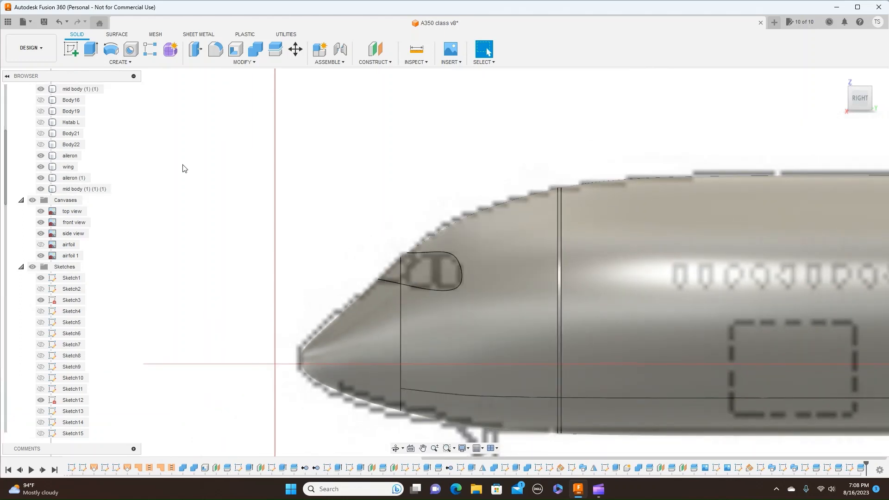
{"action": "double_click", "coordinate": [78, 188]}
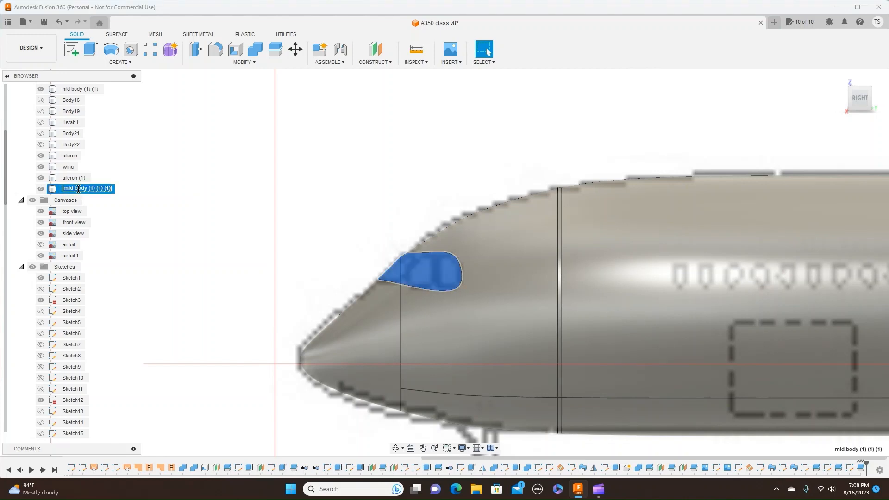
{"action": "key", "text": "BackSpace"}
{"action": "type", "text": "windo"}
{"action": "key", "text": "Return"}
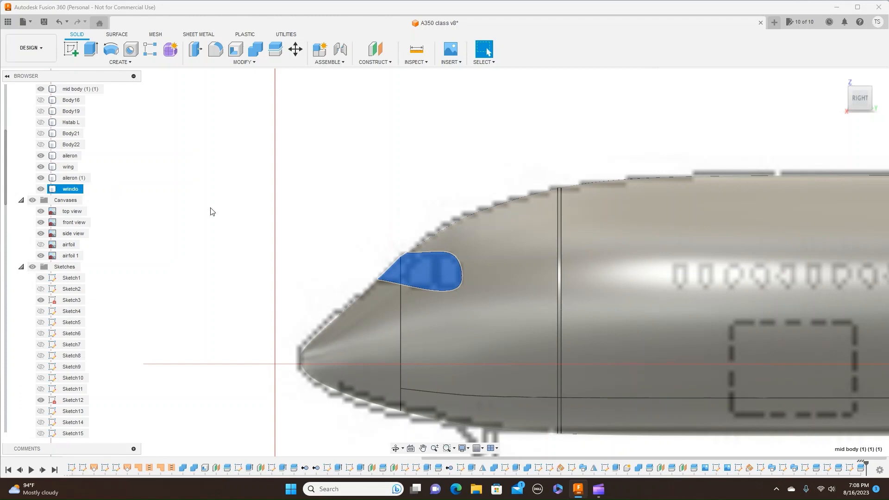
Hide the side view canvas and the remaining canvases, and inspect the cockpit window split on the nose from an angle
{"action": "scroll", "coordinate": [297, 229], "scroll_direction": "down", "scroll_amount": 3}
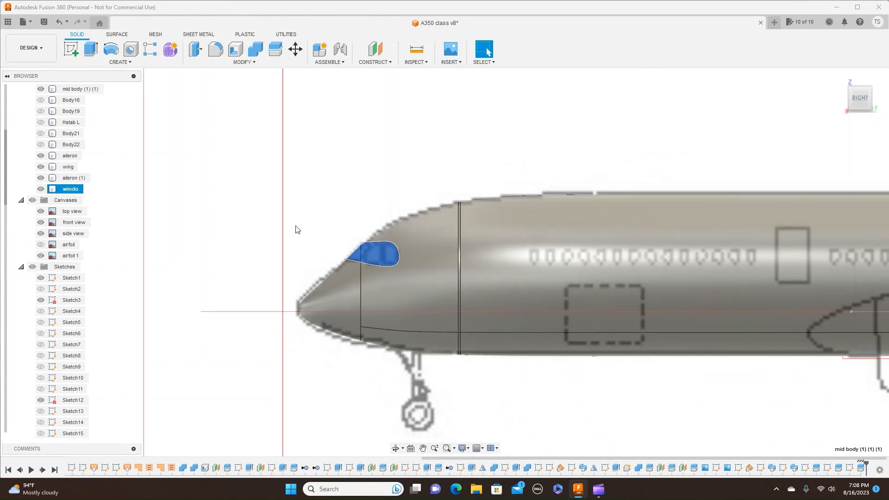
{"action": "left_click", "coordinate": [448, 167]}
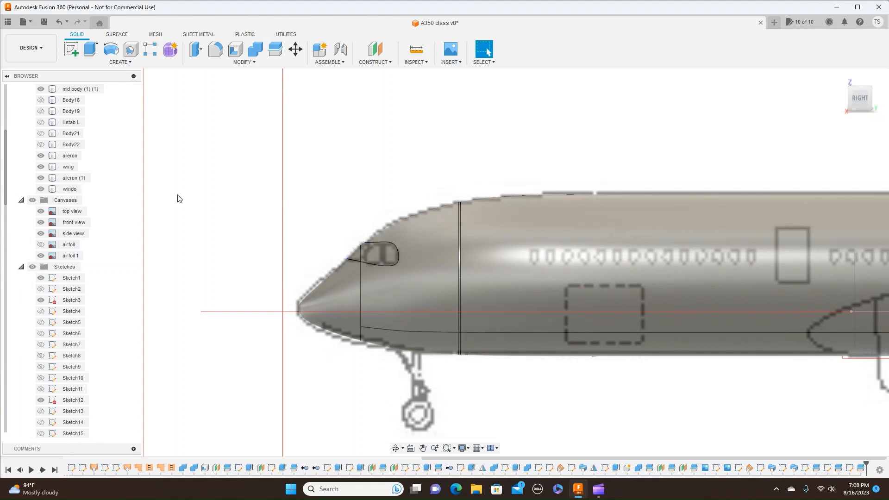
{"action": "left_click", "coordinate": [51, 235]}
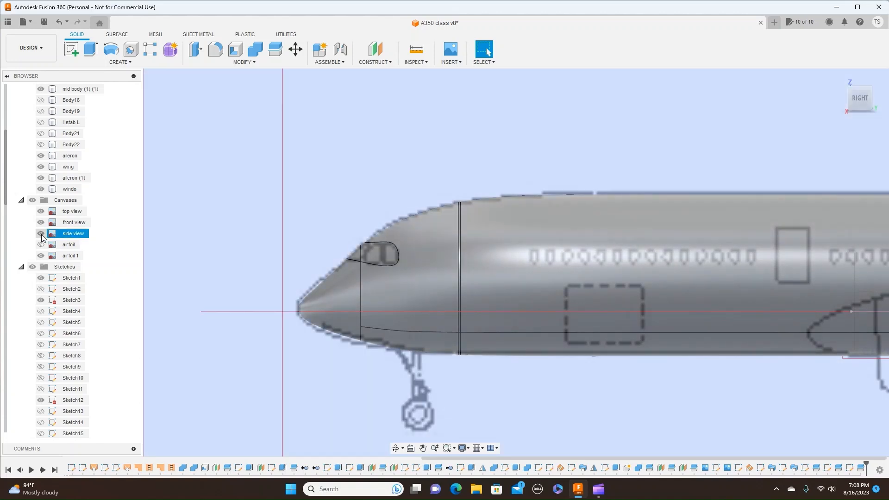
{"action": "left_click", "coordinate": [41, 233]}
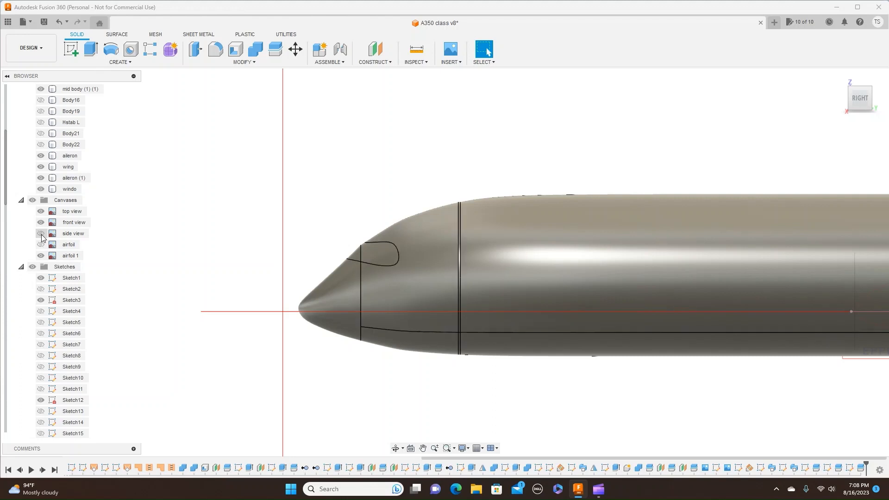
{"action": "left_click", "coordinate": [364, 253]}
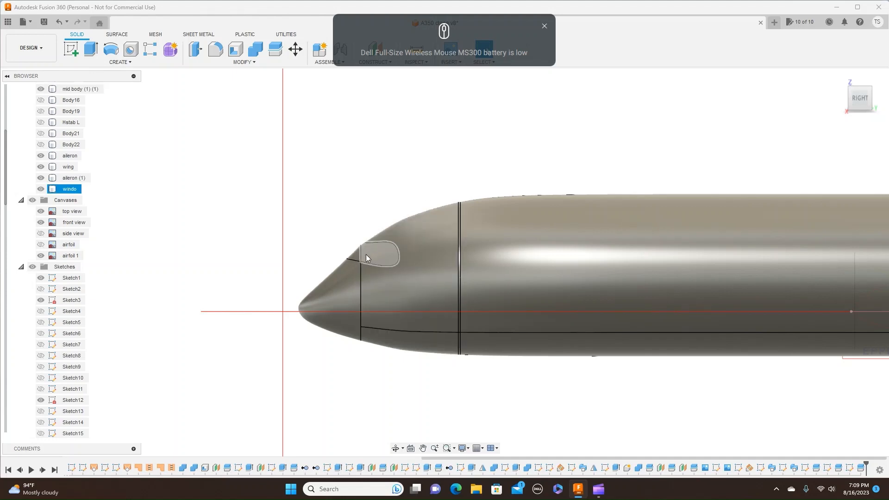
{"action": "left_click", "coordinate": [441, 162]}
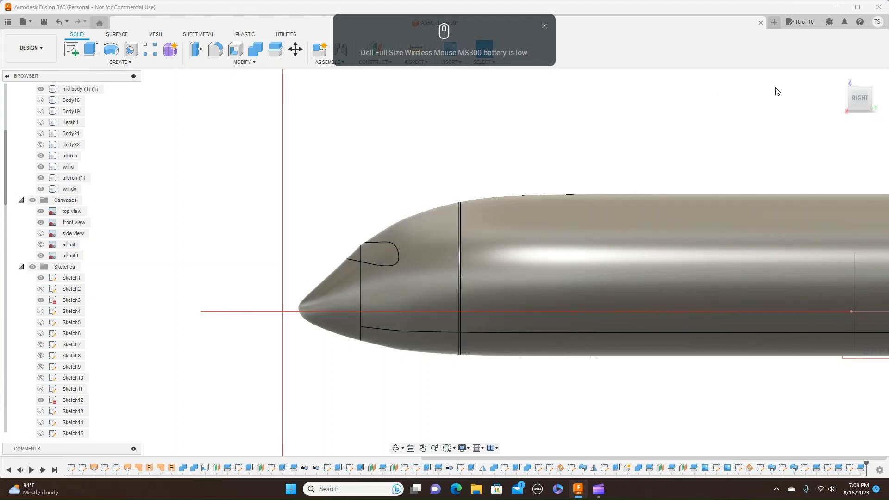
{"action": "mouse_move", "coordinate": [855, 102]}
{"action": "left_mouse_down"}
{"action": "mouse_move", "coordinate": [888, 111]}
{"action": "mouse_move", "coordinate": [873, 108]}
{"action": "left_mouse_up"}
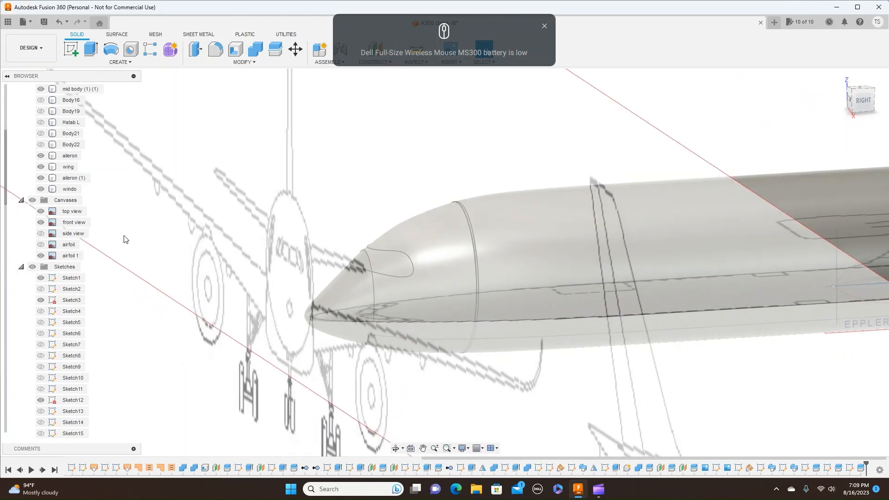
{"action": "left_click", "coordinate": [33, 202]}
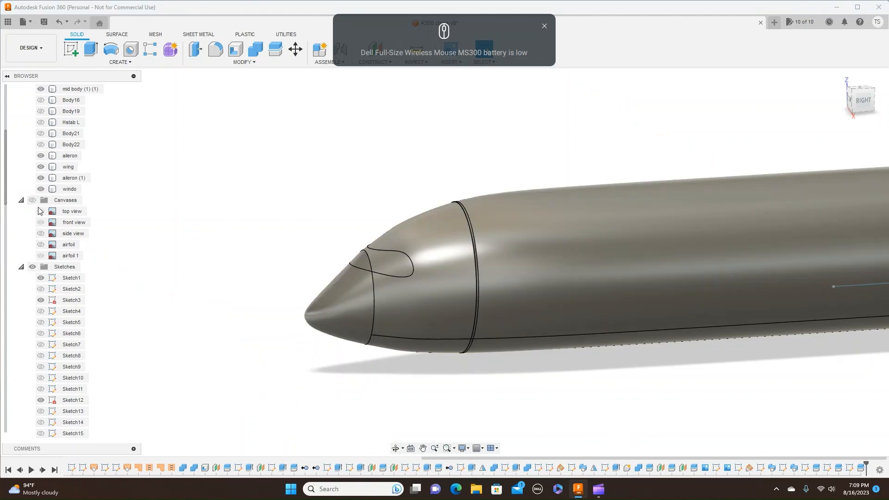
Apply the Glass - Heavy Color appearance from the Color Density glass library to the cockpit window body windo on the nose
{"action": "left_click", "coordinate": [370, 255]}
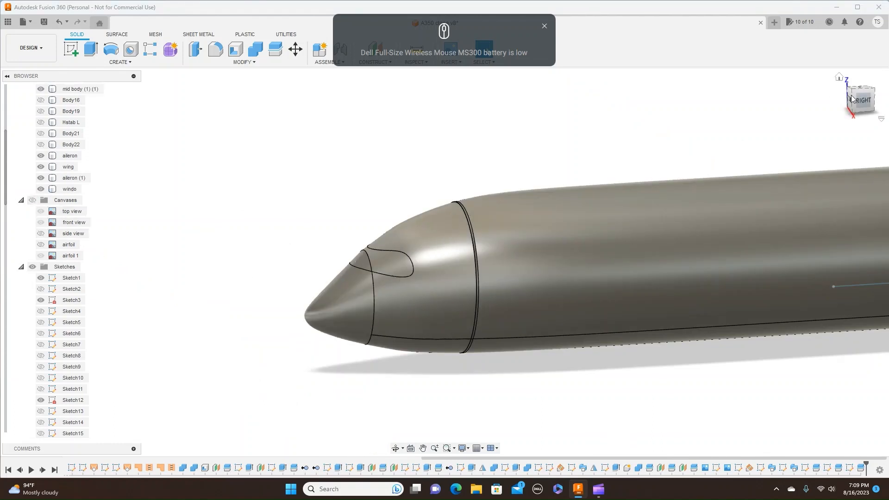
{"action": "left_click", "coordinate": [867, 103]}
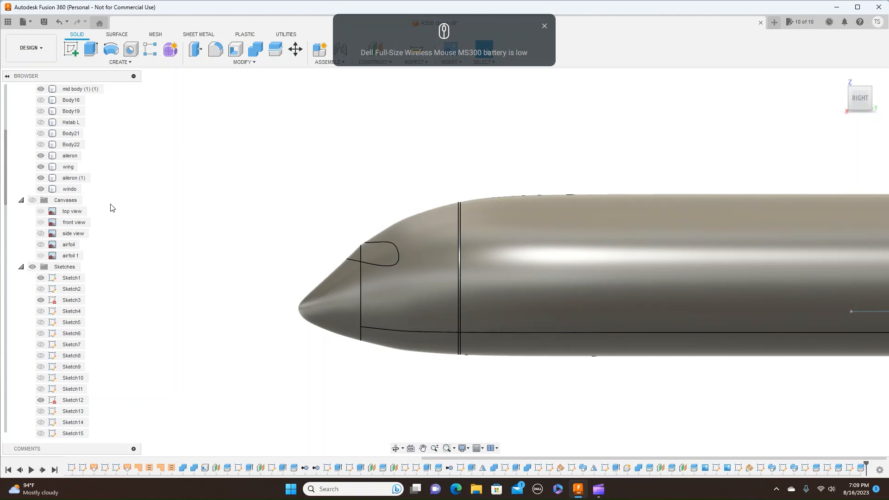
{"action": "left_click", "coordinate": [70, 189]}
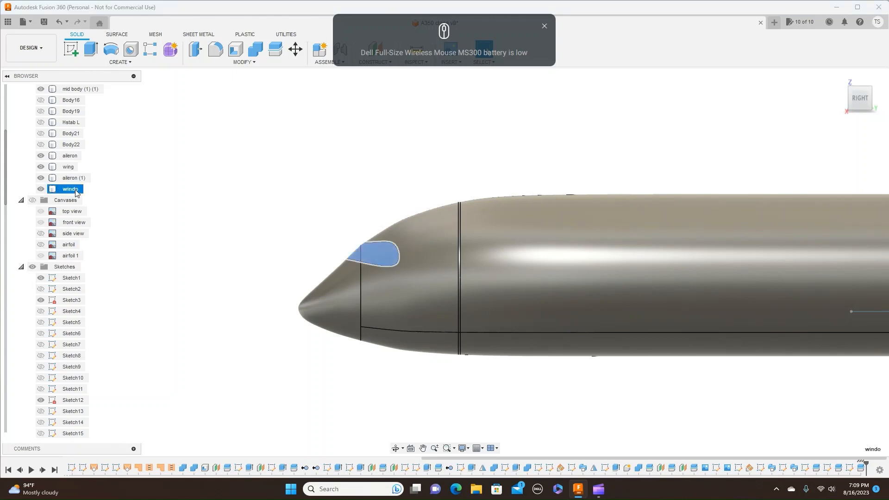
{"action": "right_click", "coordinate": [76, 193]}
{"action": "left_click", "coordinate": [118, 253]}
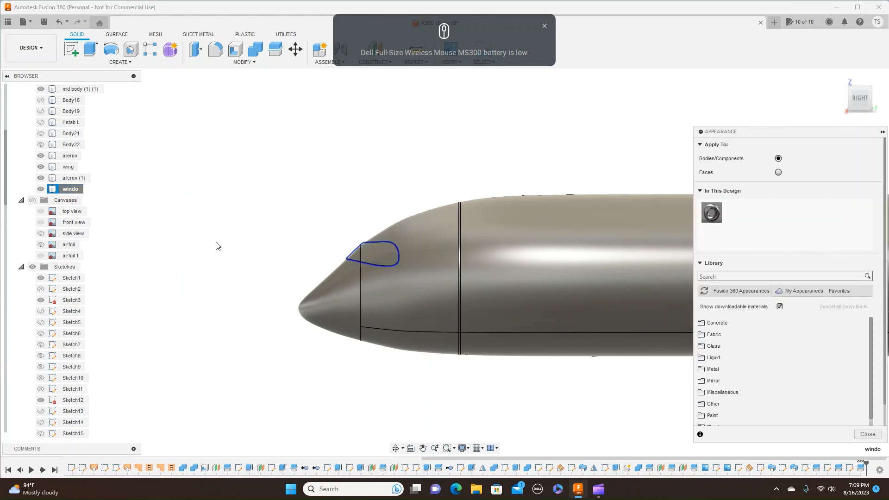
{"action": "left_click", "coordinate": [747, 383]}
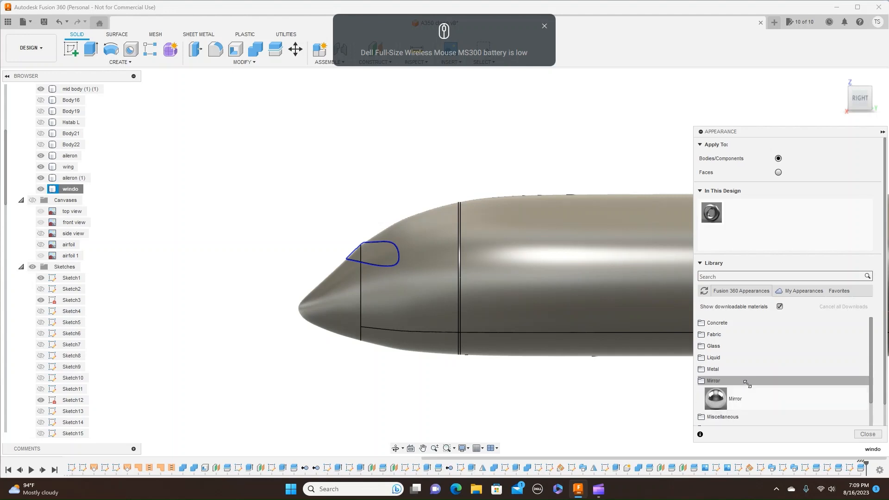
{"action": "scroll", "coordinate": [747, 383], "scroll_direction": "down", "scroll_amount": 4}
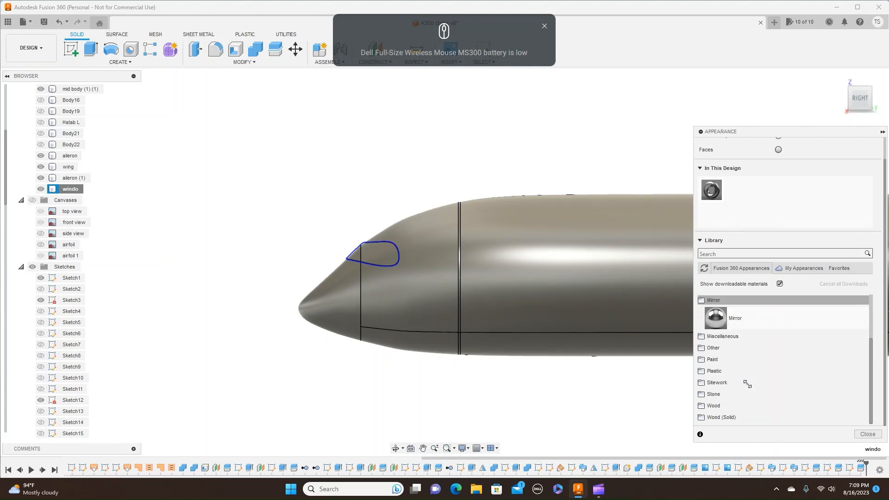
{"action": "scroll", "coordinate": [747, 384], "scroll_direction": "up", "scroll_amount": 4}
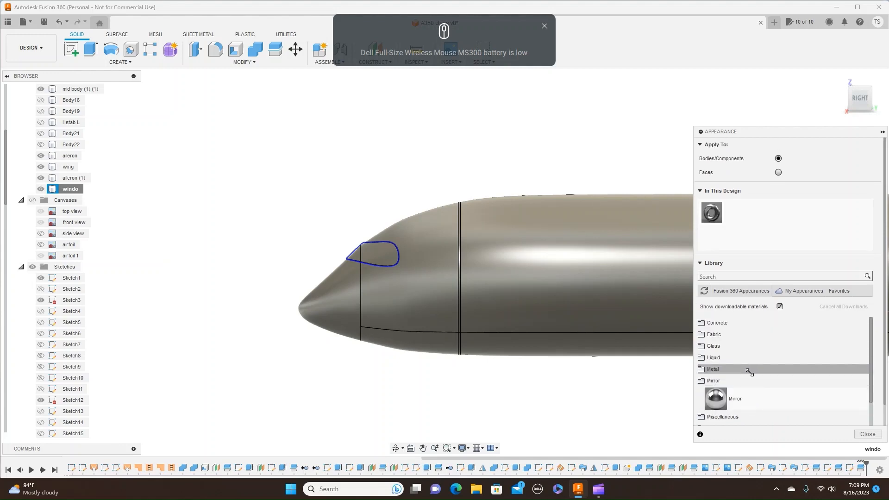
{"action": "left_click", "coordinate": [730, 347]}
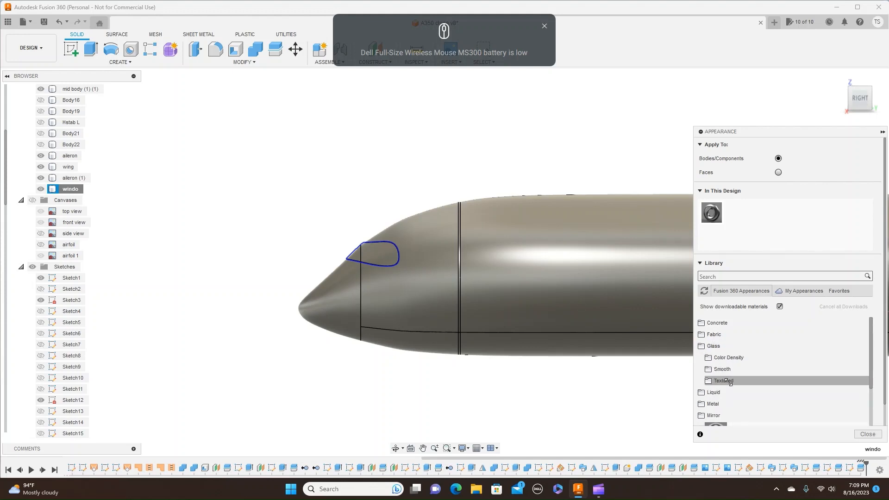
{"action": "left_click", "coordinate": [728, 357]}
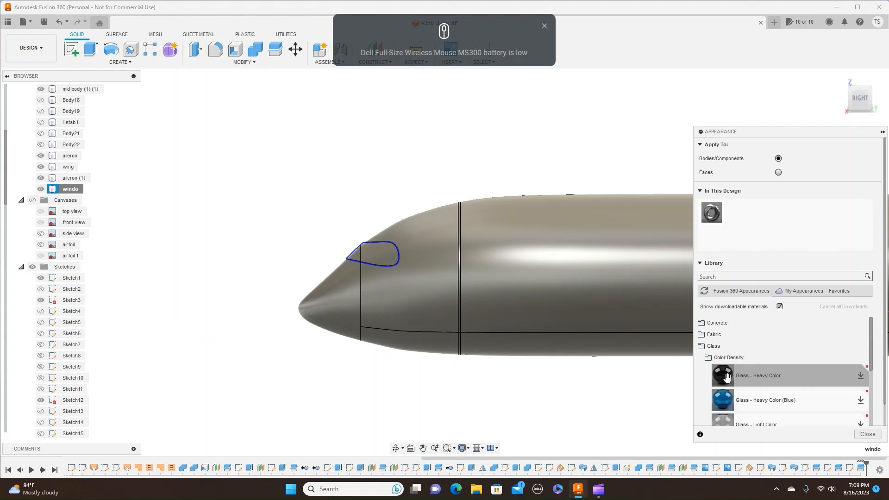
{"action": "left_click_drag", "start_coordinate": [726, 378], "coordinate": [376, 250]}
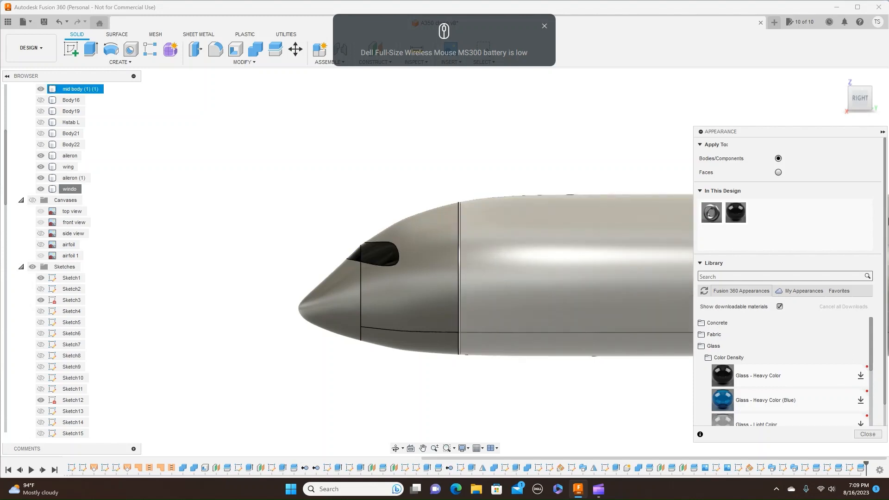
{"action": "left_click", "coordinate": [867, 434]}
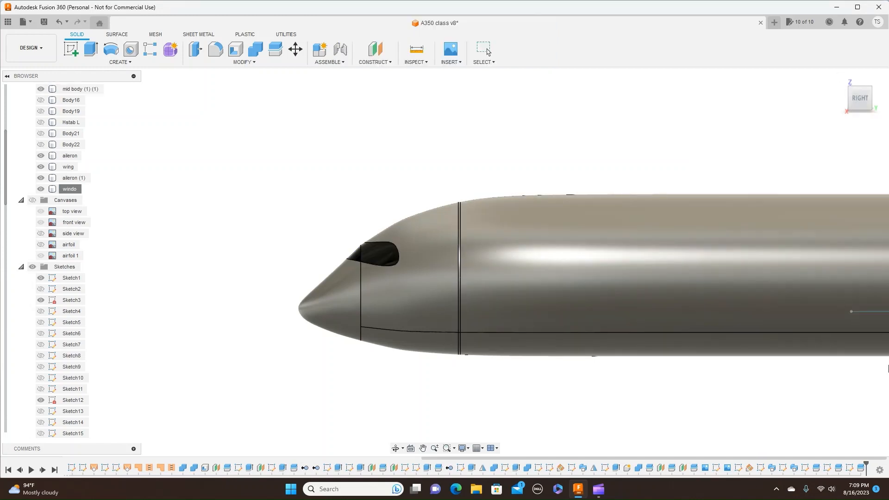
Inspect the darkened cockpit window from the front and at an angle, and hide all sketches
{"action": "left_click", "coordinate": [849, 102]}
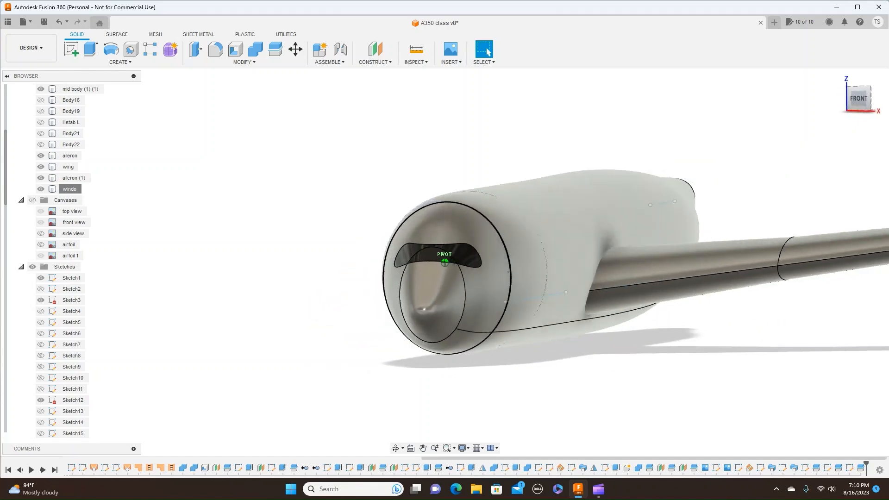
{"action": "mouse_move", "coordinate": [856, 100]}
{"action": "left_mouse_down"}
{"action": "mouse_move", "coordinate": [880, 98]}
{"action": "mouse_move", "coordinate": [866, 114]}
{"action": "mouse_move", "coordinate": [830, 105]}
{"action": "left_mouse_up"}
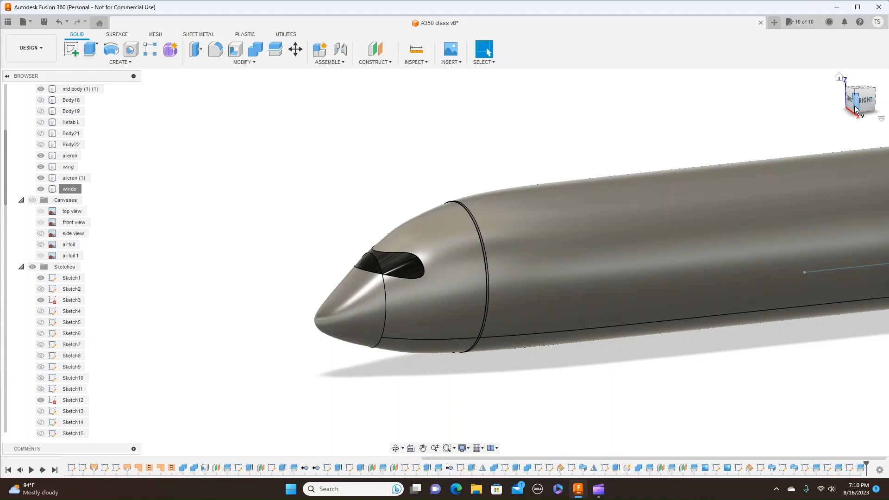
{"action": "mouse_move", "coordinate": [855, 110]}
{"action": "left_mouse_down"}
{"action": "mouse_move", "coordinate": [876, 107]}
{"action": "mouse_move", "coordinate": [865, 110]}
{"action": "left_mouse_up"}
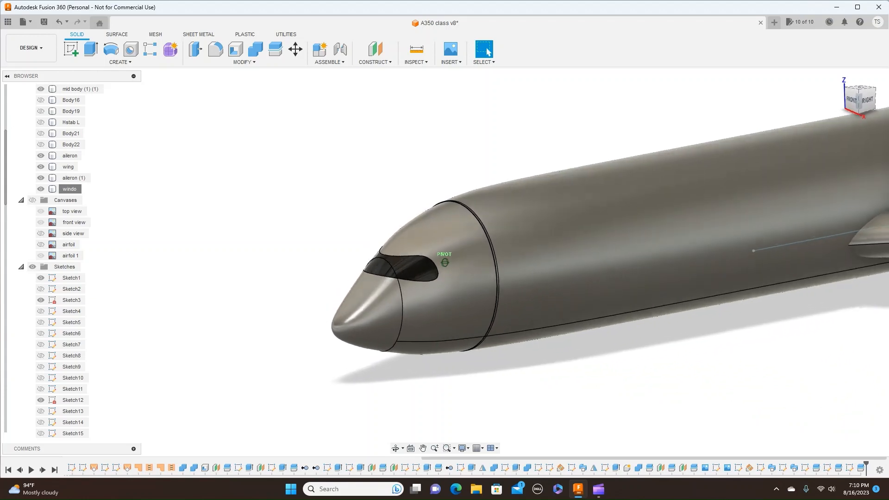
{"action": "scroll", "coordinate": [762, 243], "scroll_direction": "down", "scroll_amount": 5}
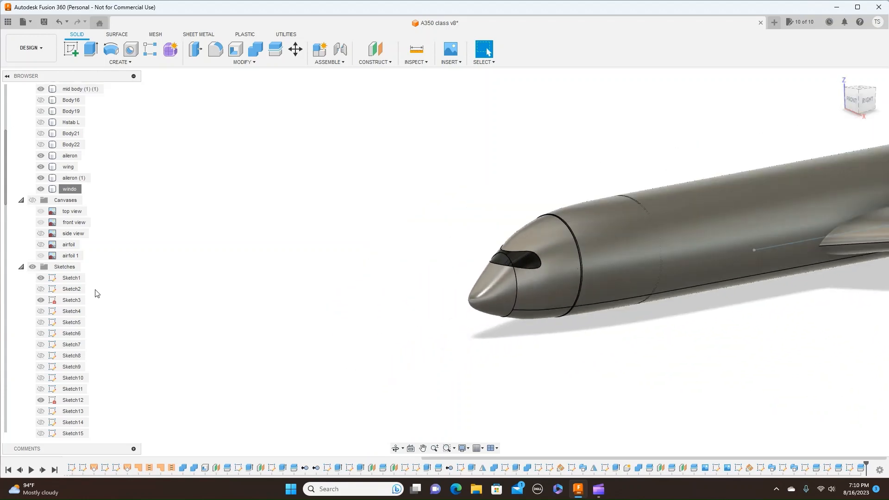
{"action": "left_click", "coordinate": [33, 269]}
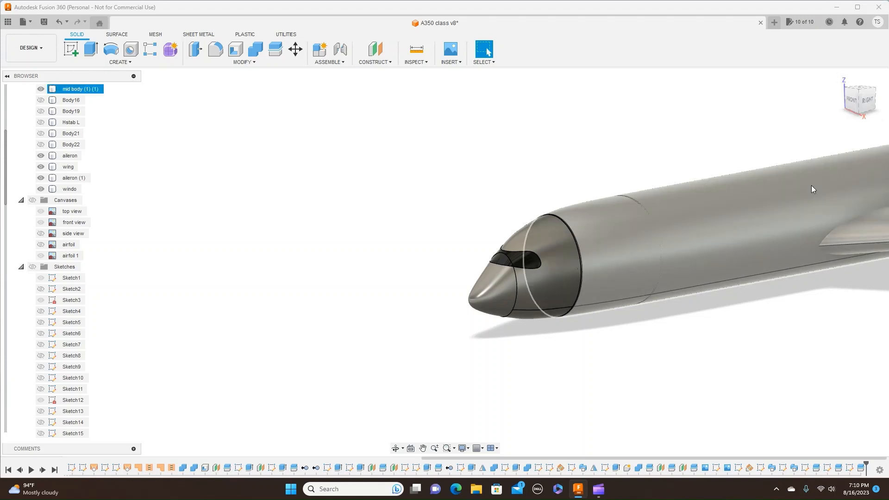
Review the nose, fuselage and wing from an angled front view, taking in the whole aircraft
{"action": "middle_click_drag", "start_coordinate": [807, 187], "coordinate": [618, 191]}
{"action": "left_click", "coordinate": [661, 78]}
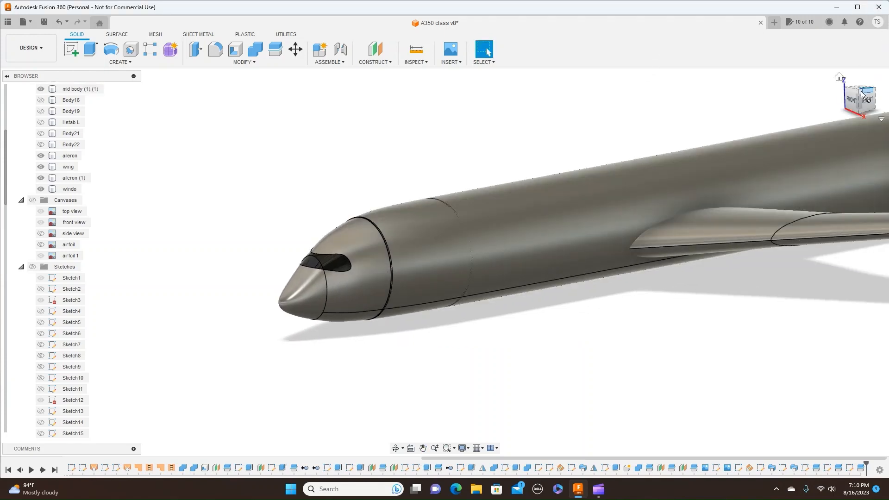
{"action": "mouse_move", "coordinate": [858, 91]}
{"action": "left_mouse_down"}
{"action": "mouse_move", "coordinate": [862, 101]}
{"action": "mouse_move", "coordinate": [880, 90]}
{"action": "mouse_move", "coordinate": [855, 92]}
{"action": "mouse_move", "coordinate": [861, 96]}
{"action": "left_mouse_up"}
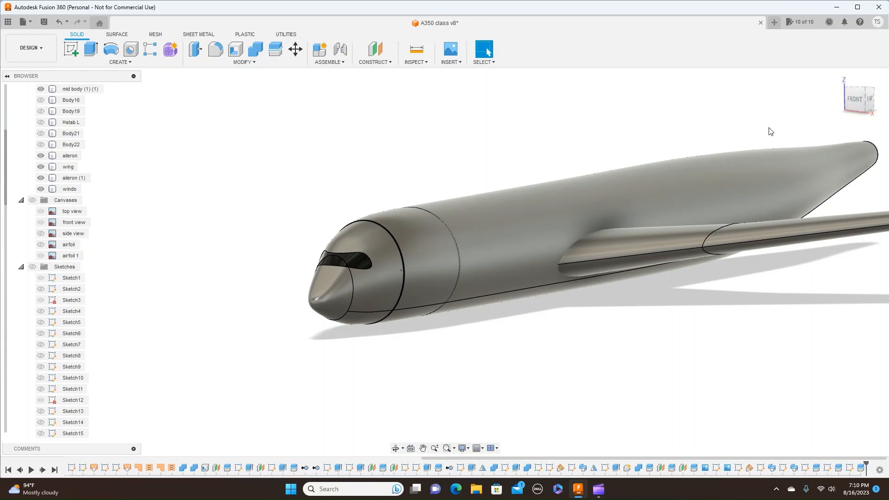
{"action": "middle_click_drag", "start_coordinate": [725, 135], "coordinate": [601, 147]}
{"action": "scroll", "coordinate": [667, 141], "scroll_direction": "down", "scroll_amount": 5}
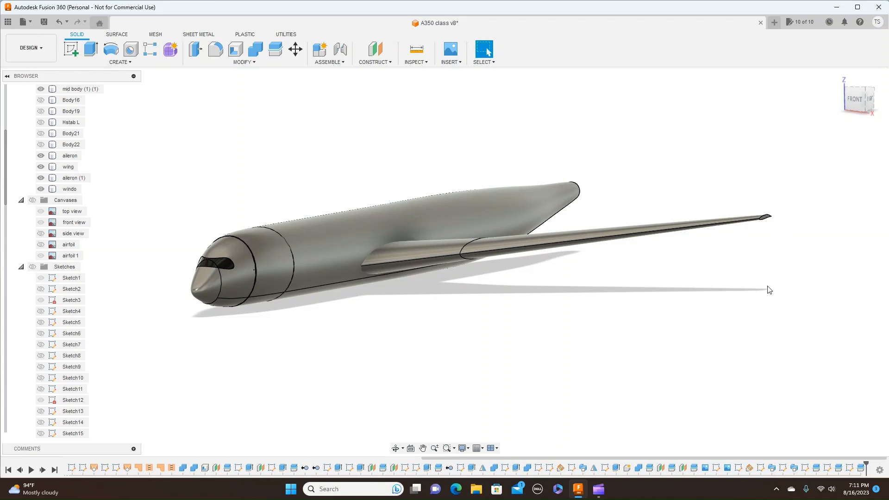
{"action": "mouse_move", "coordinate": [602, 492]}
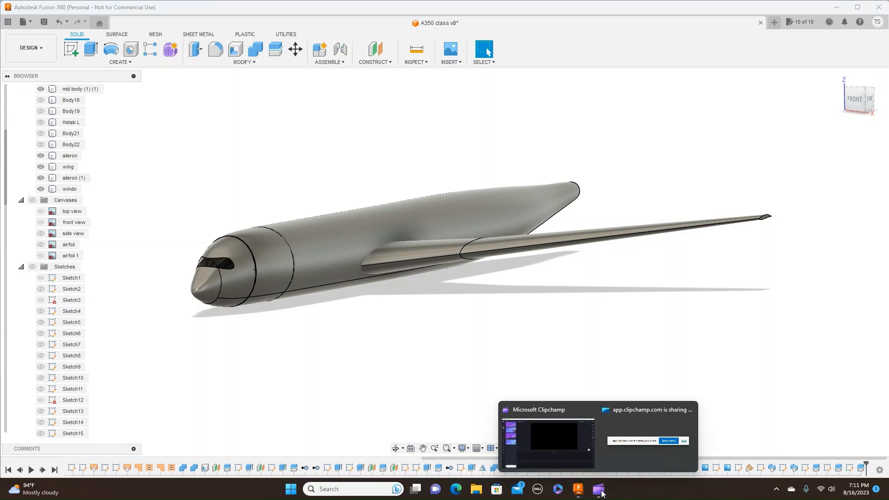
{"action": "left_click", "coordinate": [579, 461]}
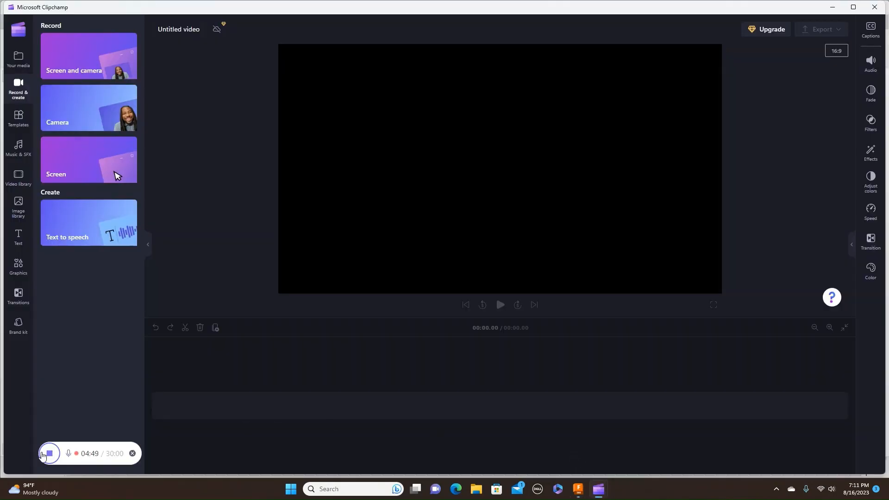